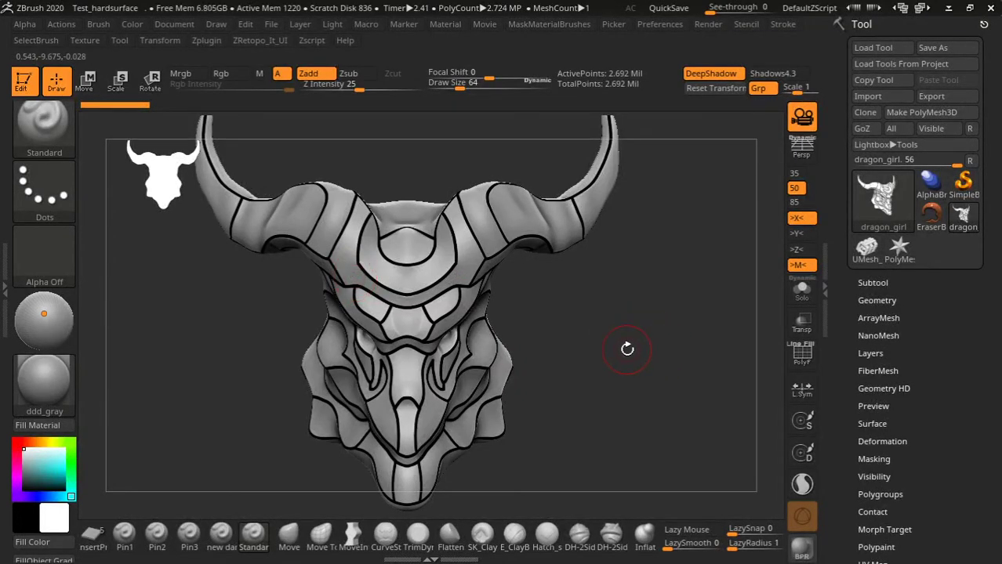
Step: Open the Zplugin menu and scroll down to the ZRetopoIt v2.5 options
left_click(203, 41)
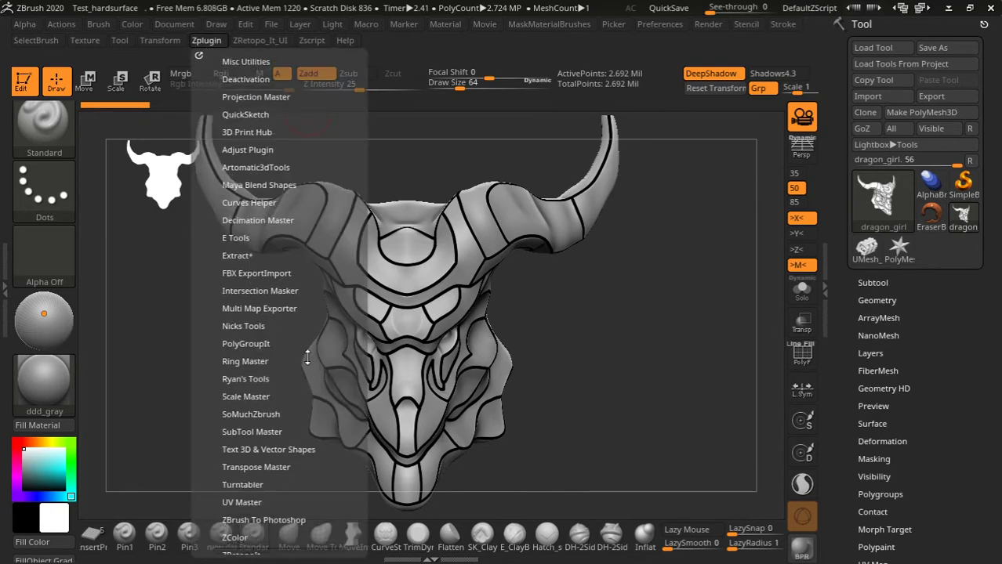
scroll(320, 244, "down", 5)
scroll(320, 244, "down", 2)
scroll(316, 186, "down", 2)
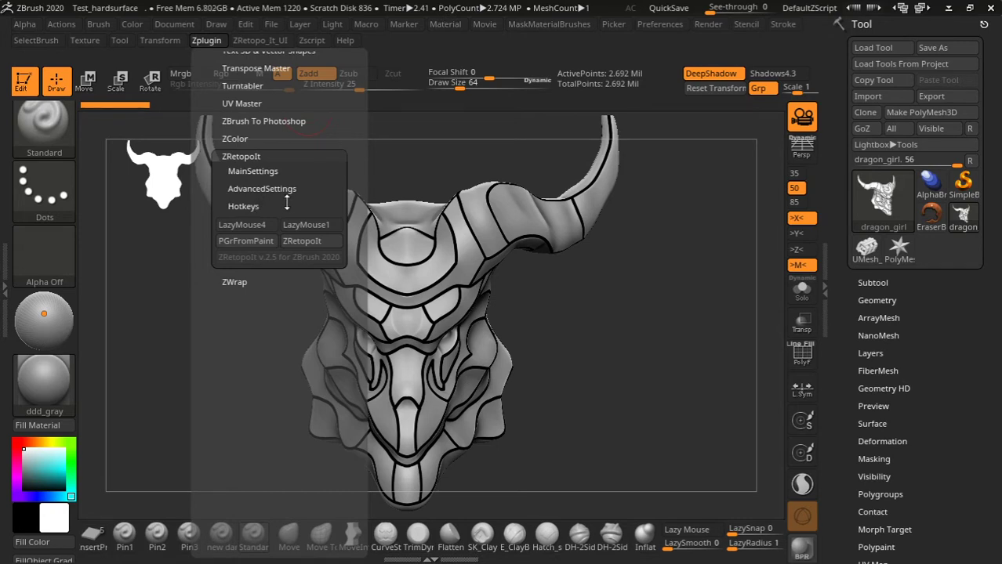
Step: Expand ZRetopoIt Hotkeys, try the S1, S4, H5 and H1 presets, then select S2
left_click(257, 207)
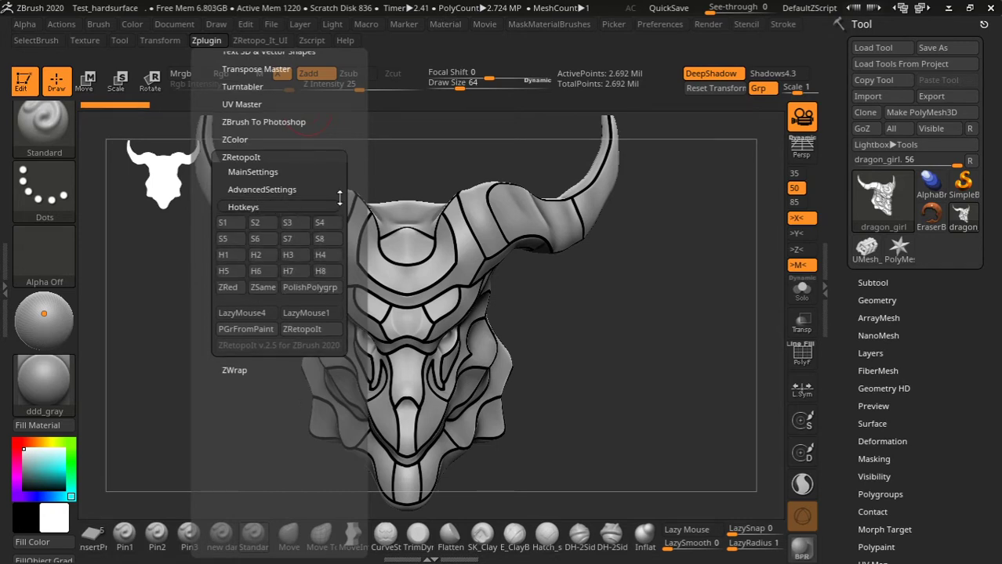
left_click_drag(357, 196, 362, 135)
left_click(238, 153)
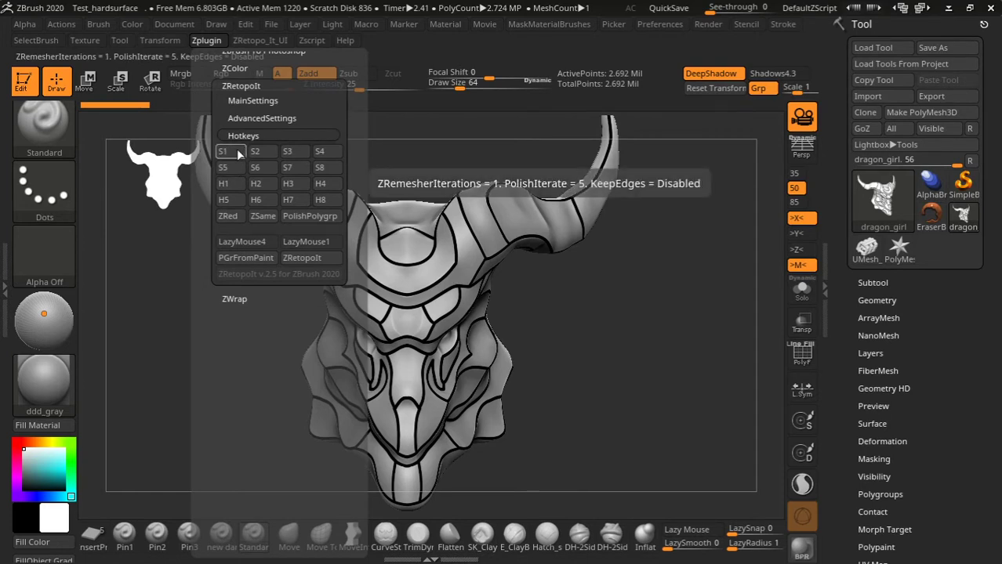
left_click(326, 152)
left_click(311, 183)
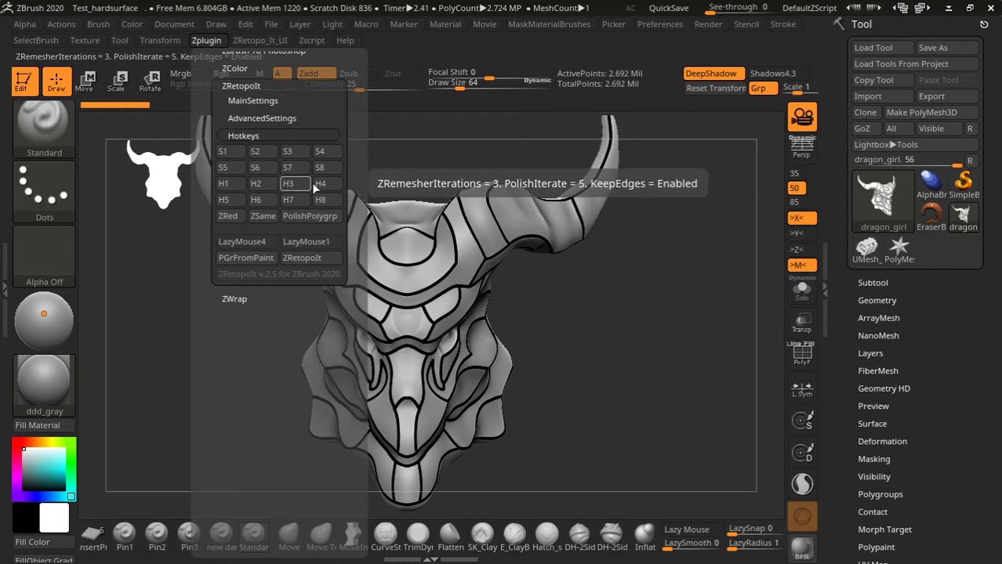
left_click(227, 201)
left_click(227, 154)
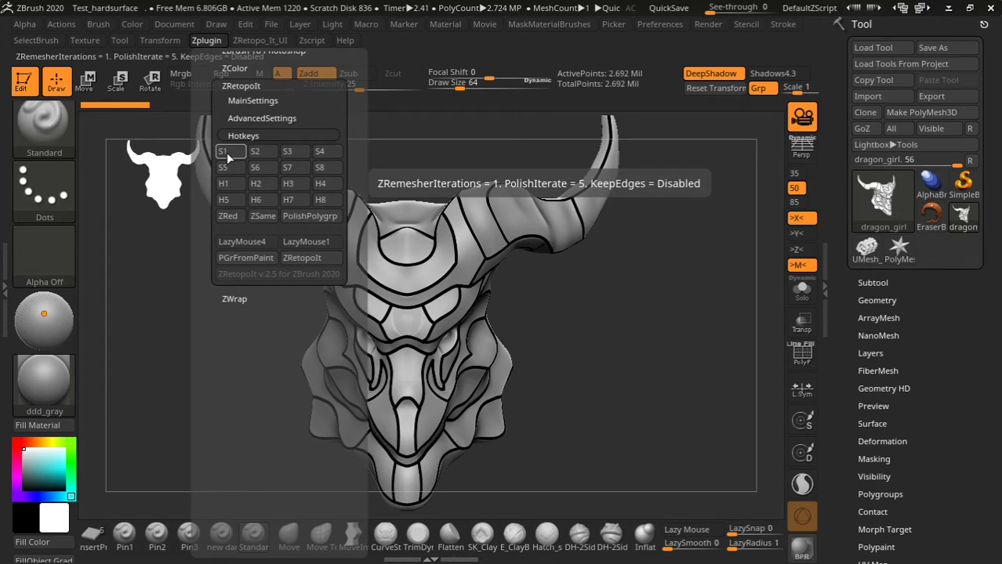
left_click(227, 187)
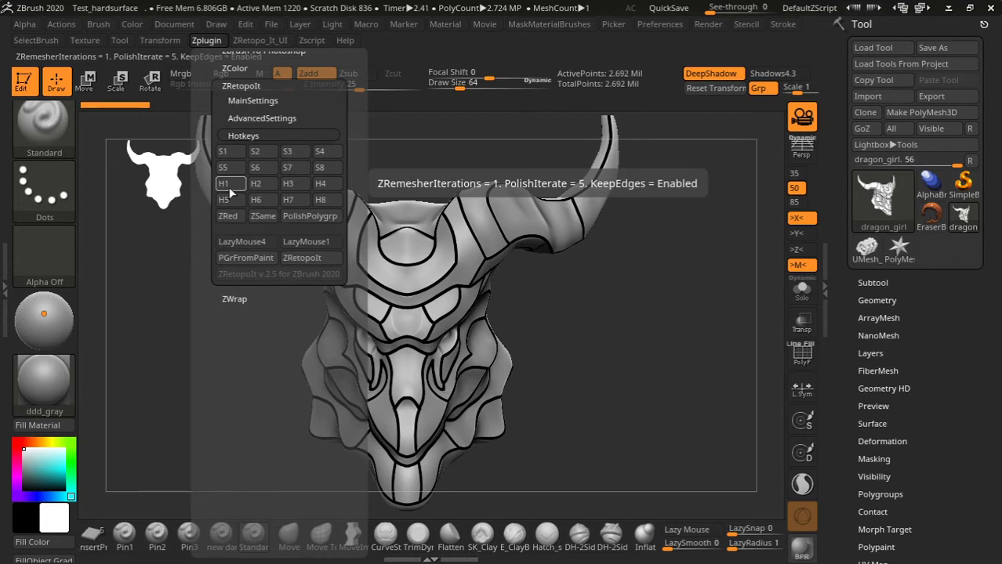
left_click(228, 153)
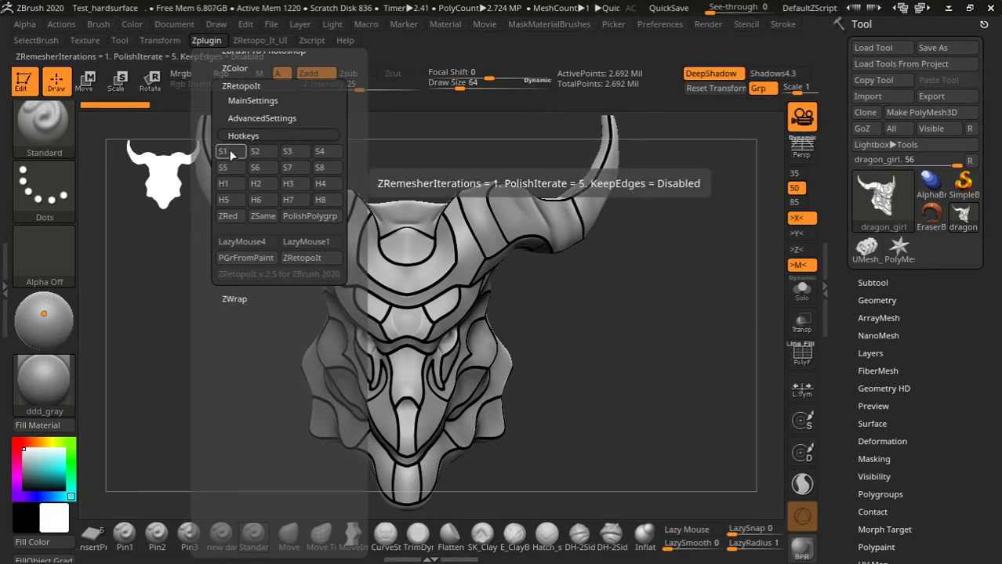
left_click(227, 201)
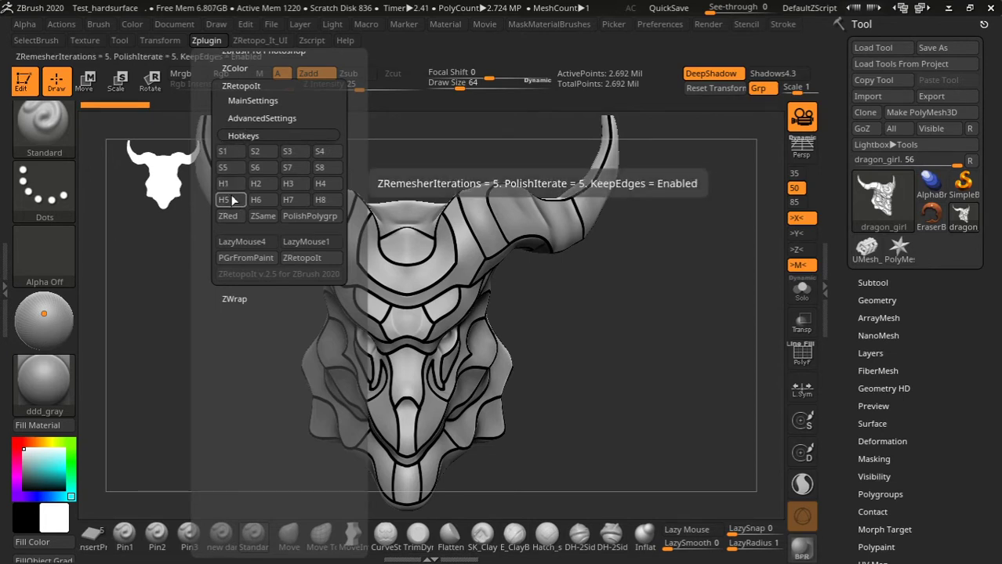
left_click(231, 152)
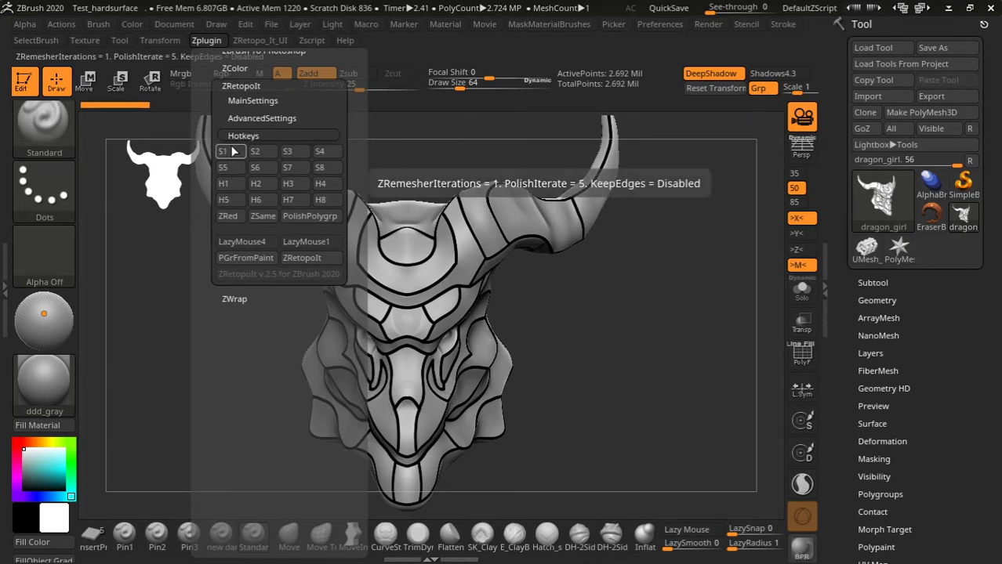
left_click(275, 155)
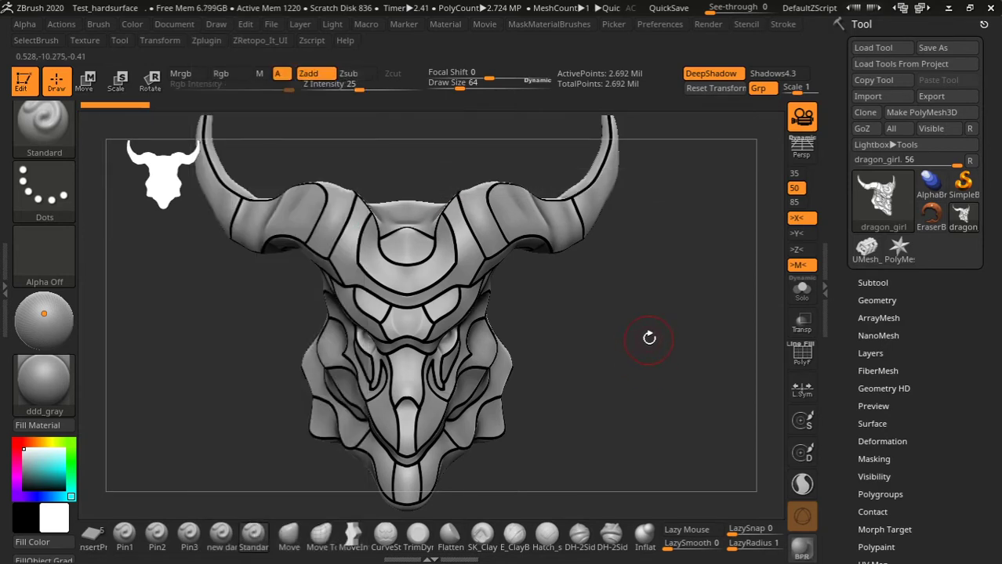
Step: Orbit the head to a three-quarter view and bring up ZRetopoIt in the Zplugin menu
mouse_move(645, 335)
left_mouse_down()
mouse_move(686, 346)
mouse_move(611, 349)
mouse_move(626, 342)
mouse_move(447, 331)
mouse_move(586, 320)
mouse_move(247, 137)
left_mouse_up()
left_click(206, 40)
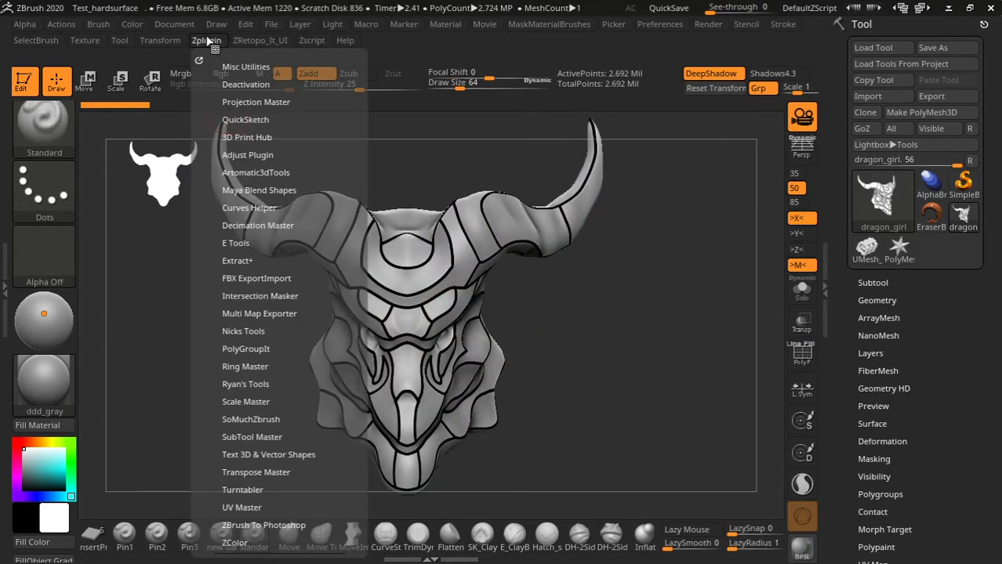
scroll(314, 236, "down", 5)
scroll(320, 226, "down", 5)
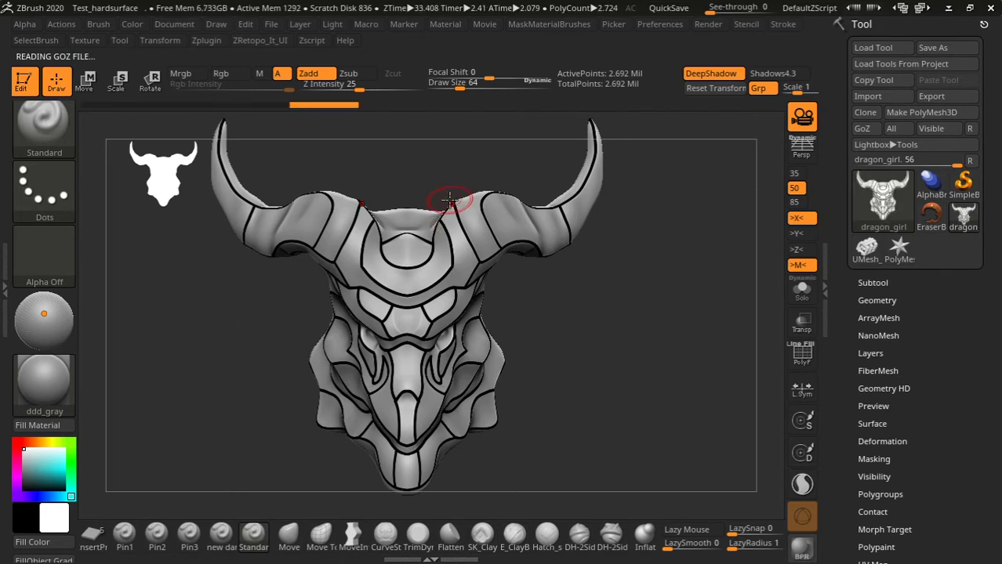
Step: Toggle PolyF to inspect the polygroups, reframe the head in front view, and reopen ZRetopoIt
mouse_move(566, 315)
left_mouse_down()
mouse_move(711, 351)
mouse_move(698, 331)
mouse_move(502, 313)
left_mouse_up()
key("shift+f")
key("shift+f")
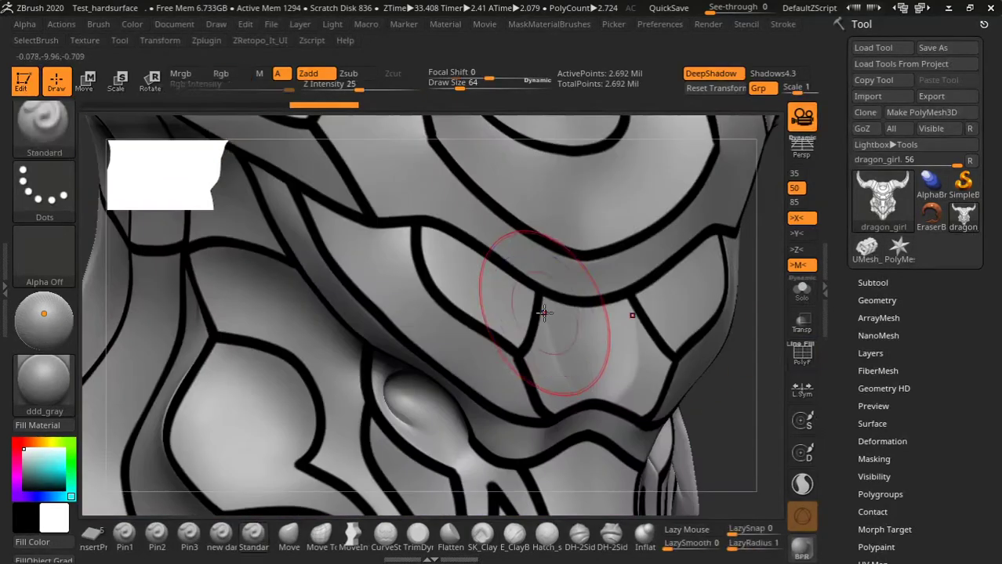
key("shift+f")
key("shift+f")
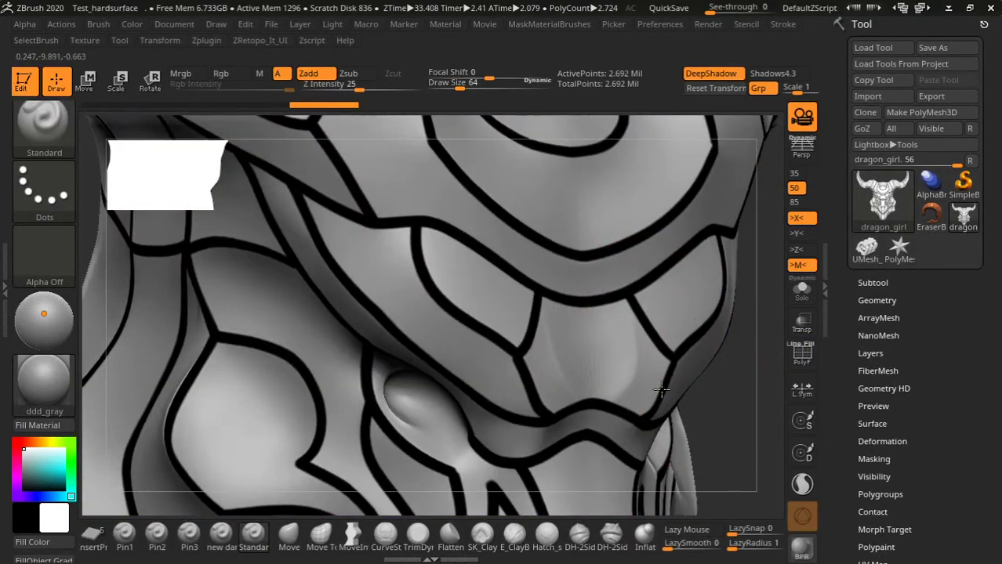
key("f")
right_click_drag(439, 343, 555, 333, "shift")
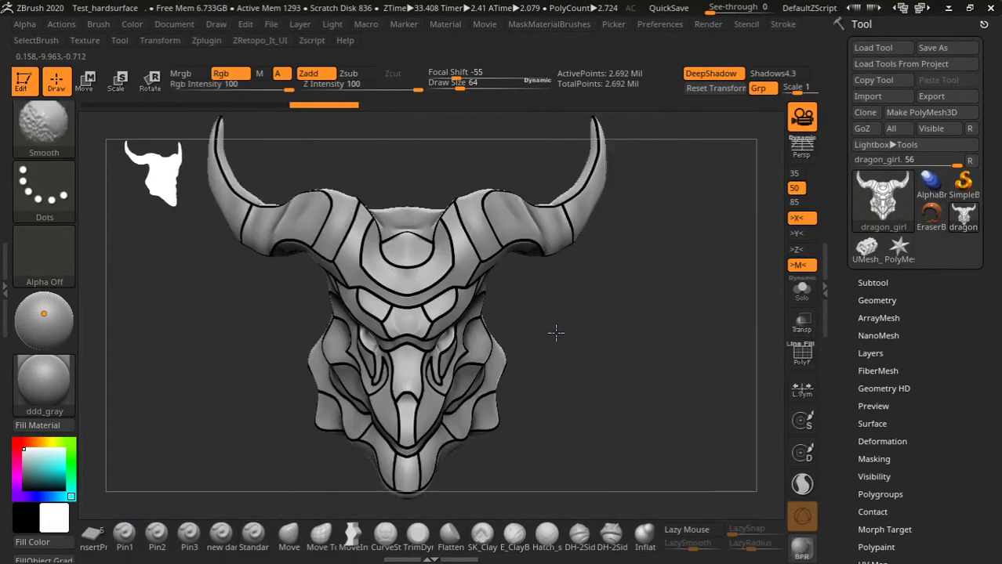
left_click(206, 40)
scroll(245, 327, "down", 5)
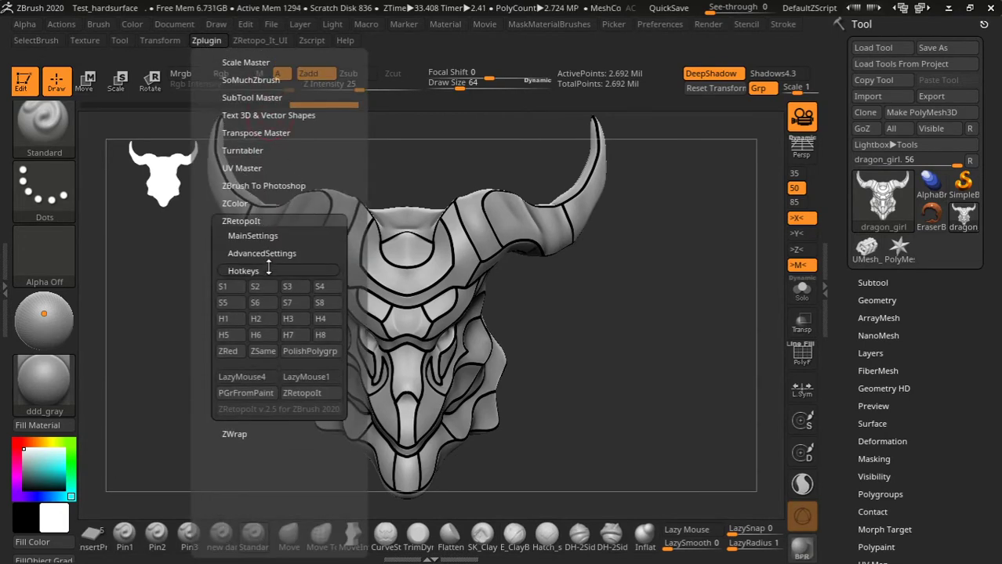
Step: Pick the S5 five-iteration preset to remesh the head to 6,511 points
left_click(227, 305)
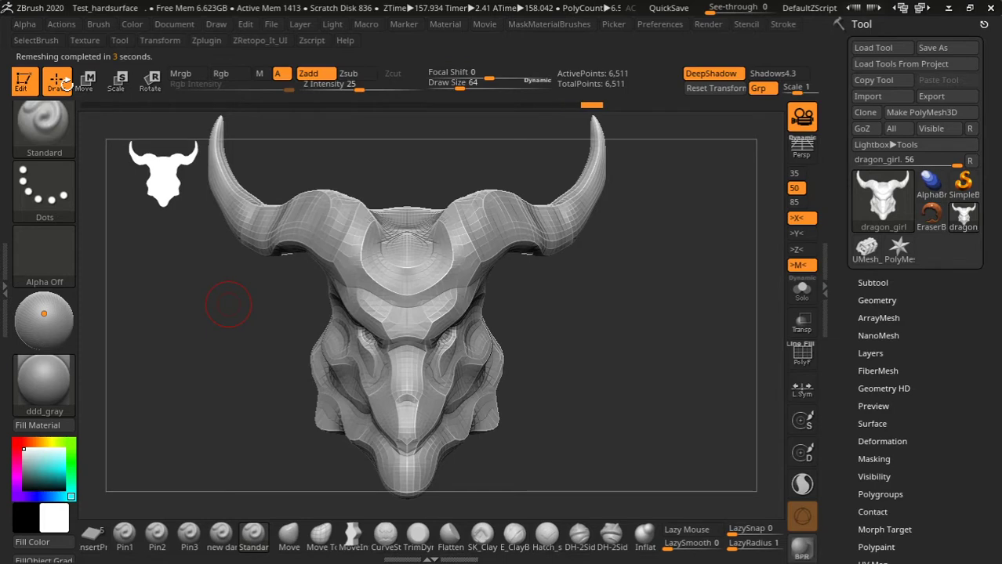
Step: Show polygroups with wireframe and reduce the head's polygon count with ZRetopoIt's ZRed
mouse_move(586, 386)
left_mouse_down()
mouse_move(617, 331)
mouse_move(663, 358)
mouse_move(657, 386)
mouse_move(700, 332)
mouse_move(697, 392)
mouse_move(644, 335)
mouse_move(676, 331)
mouse_move(677, 315)
mouse_move(664, 328)
mouse_move(646, 266)
mouse_move(642, 312)
mouse_move(679, 303)
mouse_move(664, 289)
mouse_move(689, 315)
mouse_move(624, 330)
mouse_move(650, 325)
mouse_move(675, 351)
mouse_move(666, 345)
left_mouse_up()
key("shift+f")
left_click(207, 40)
scroll(251, 368, "down", 3)
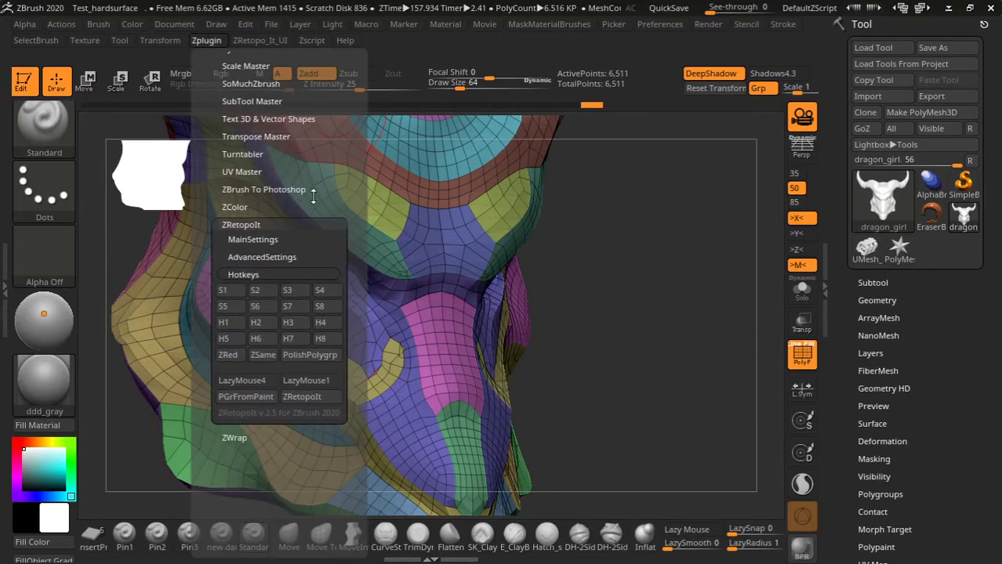
left_click(229, 355)
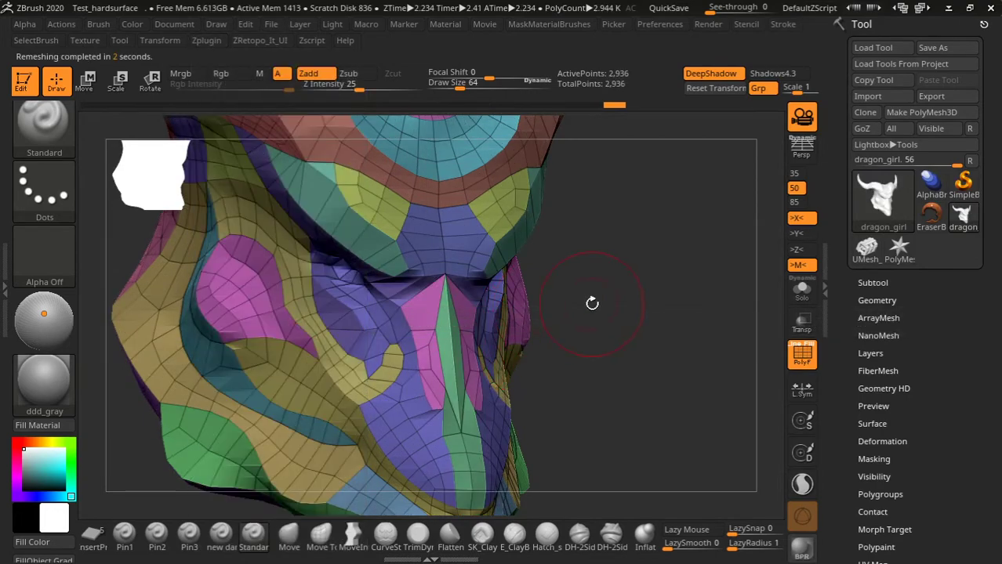
Step: Undo the reduction back to 6,511 points and remesh once with ZSame
left_click_drag(592, 299, 525, 330)
key("ctrl+z")
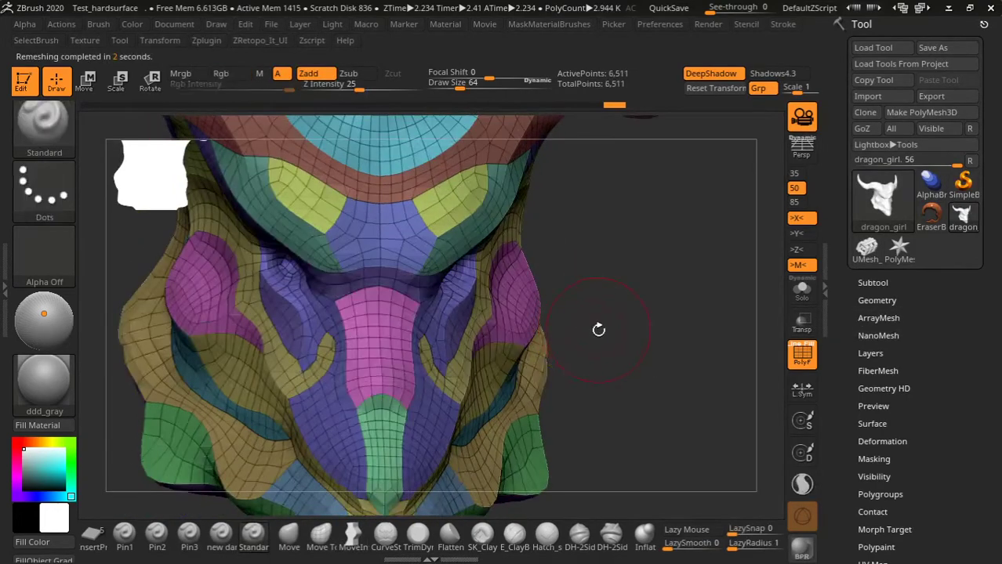
left_click_drag(585, 331, 593, 291)
left_click(206, 40)
scroll(275, 346, "down", 3)
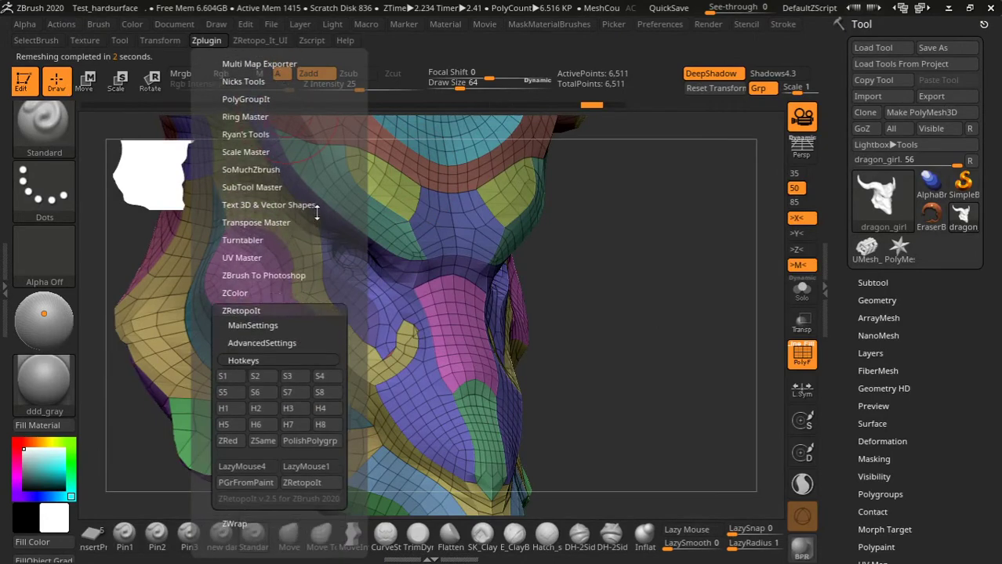
scroll(275, 346, "down", 2)
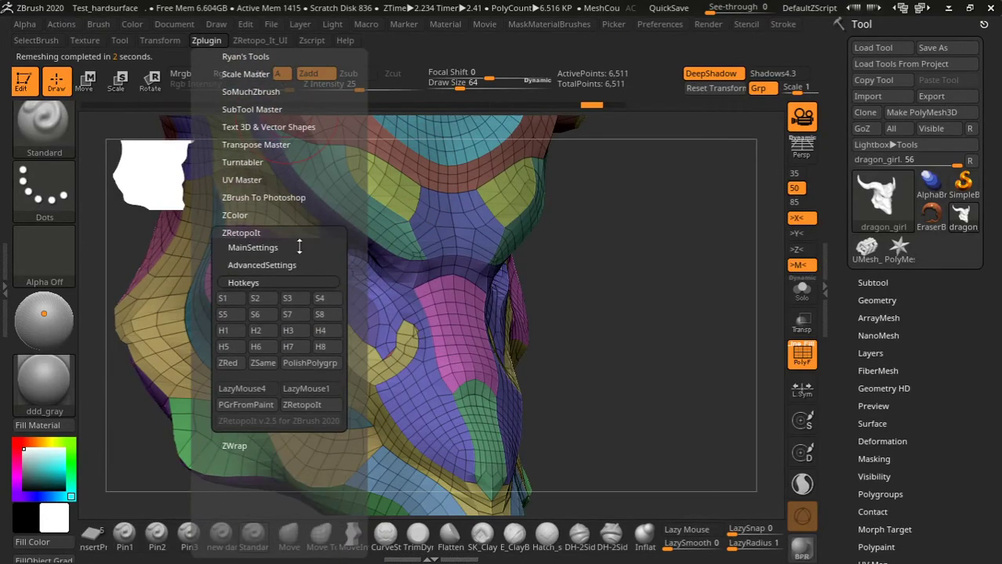
left_click(266, 367)
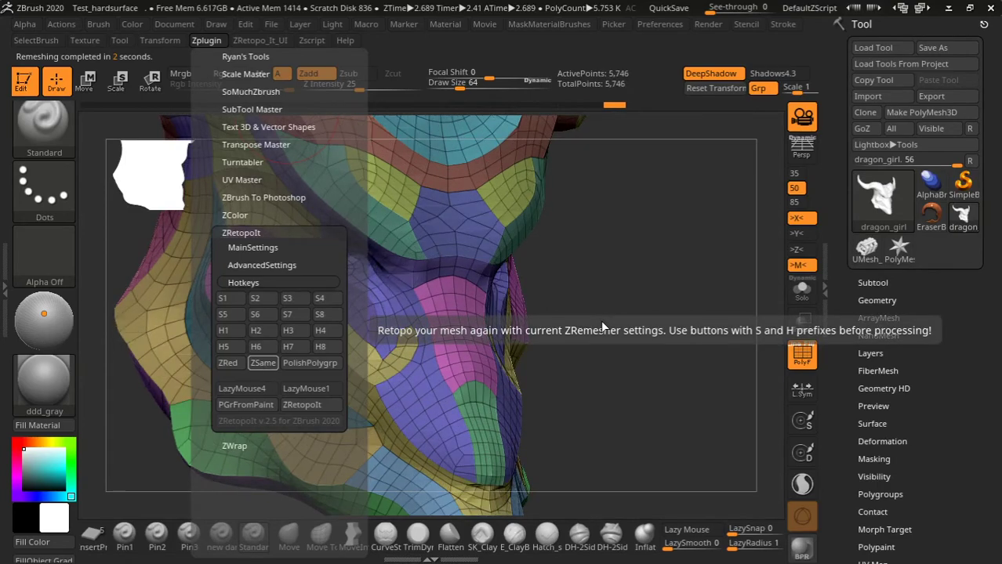
Step: Run ZSame again to bring the head down to about 5,031 points
mouse_move(671, 368)
left_mouse_down()
mouse_move(568, 378)
mouse_move(606, 364)
mouse_move(693, 398)
mouse_move(478, 272)
left_mouse_up()
left_click(206, 40)
scroll(279, 392, "down", 5)
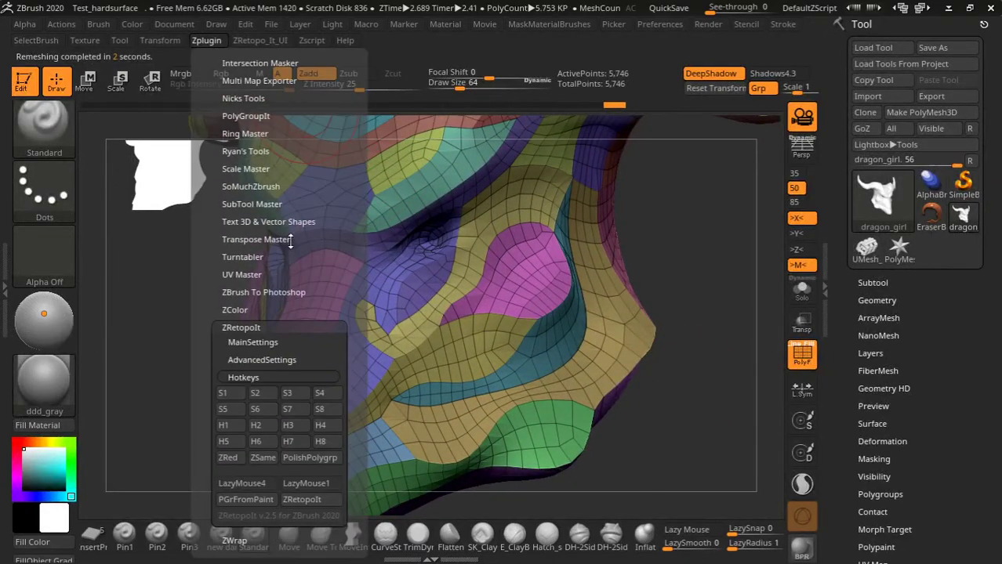
left_click(264, 458)
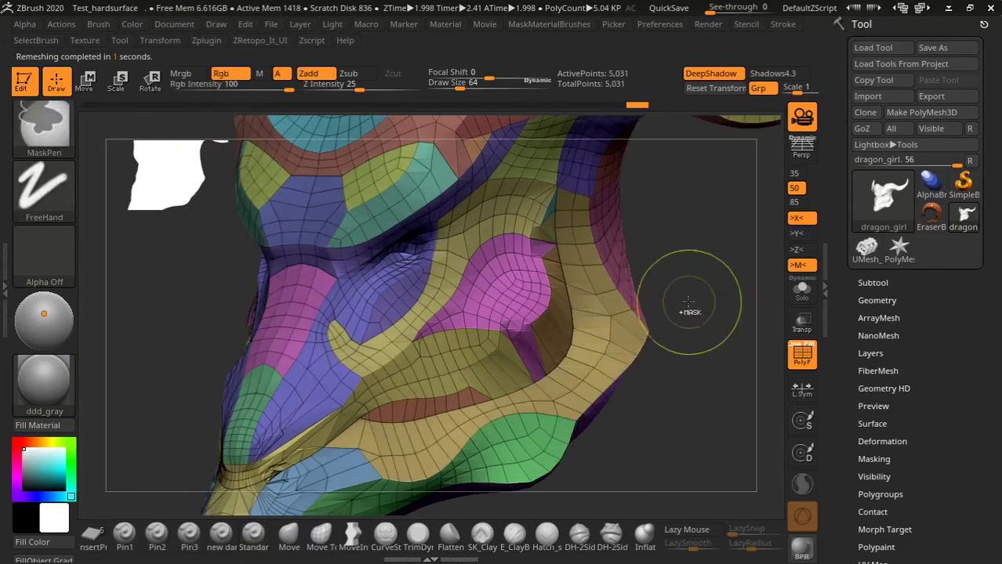
Step: Orbit around the 5,746-point remeshed head to inspect its polygrouped quad topology
mouse_move(676, 257)
left_mouse_down()
mouse_move(626, 412)
mouse_move(484, 392)
mouse_move(622, 402)
mouse_move(559, 317)
mouse_move(596, 335)
mouse_move(590, 357)
mouse_move(660, 364)
mouse_move(612, 313)
mouse_move(691, 307)
mouse_move(678, 269)
mouse_move(521, 278)
mouse_move(325, 328)
mouse_move(669, 266)
mouse_move(693, 299)
mouse_move(662, 291)
mouse_move(666, 334)
mouse_move(642, 342)
mouse_move(661, 345)
mouse_move(642, 329)
mouse_move(642, 294)
left_mouse_up()
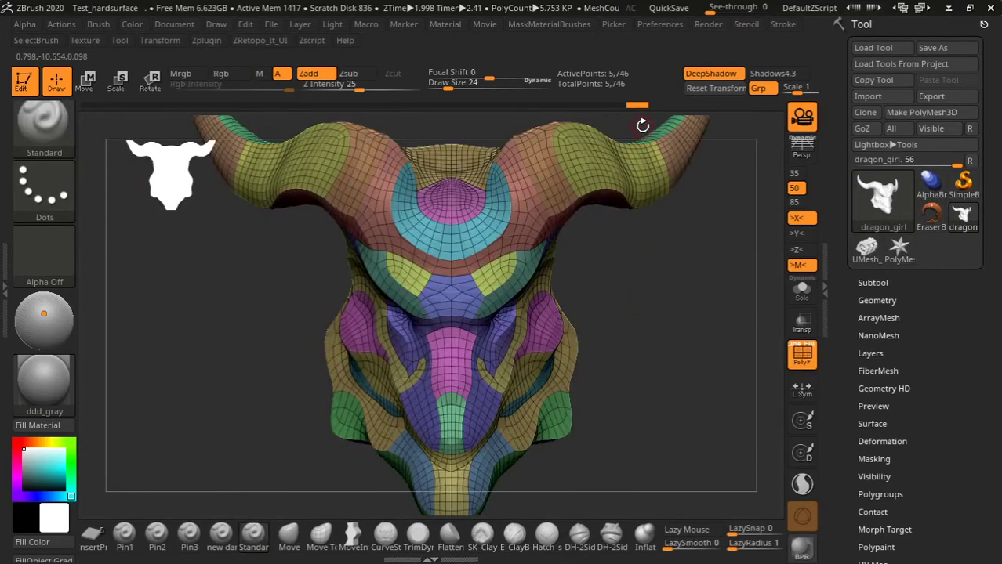
Step: Roll the history back to the original dense head and orbit to a three-quarter view
left_click_drag(636, 106, 132, 109)
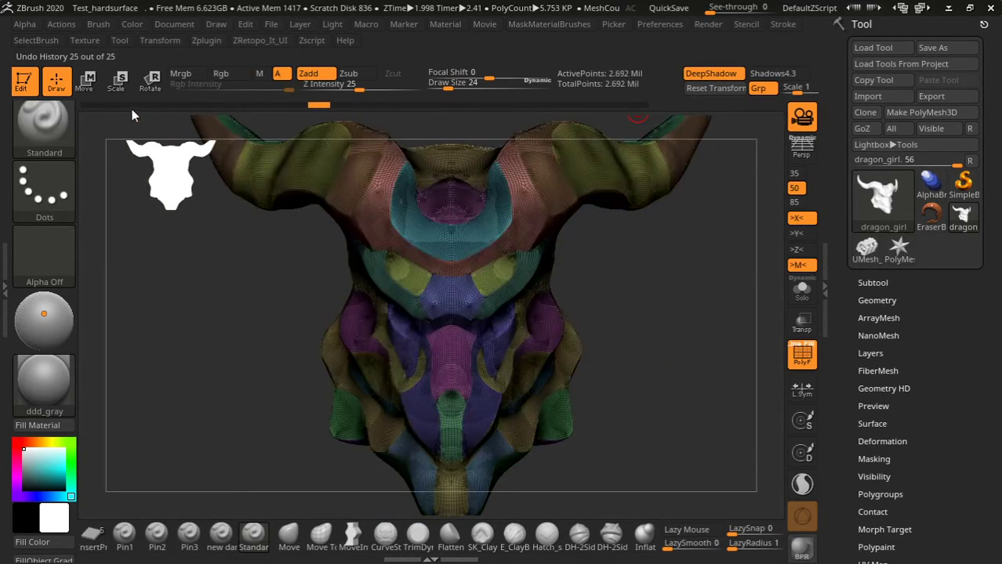
left_click(79, 108)
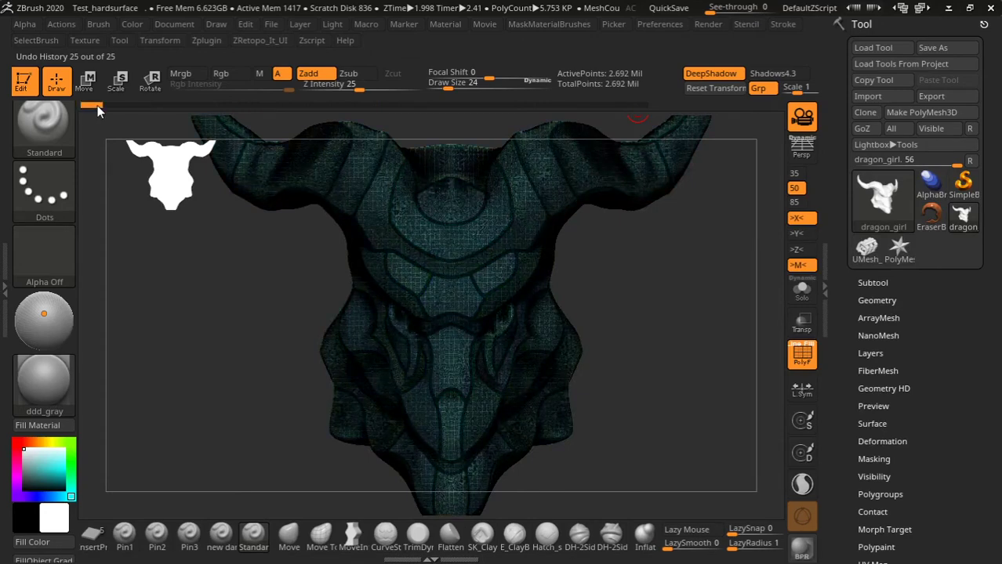
left_click_drag(727, 329, 699, 331)
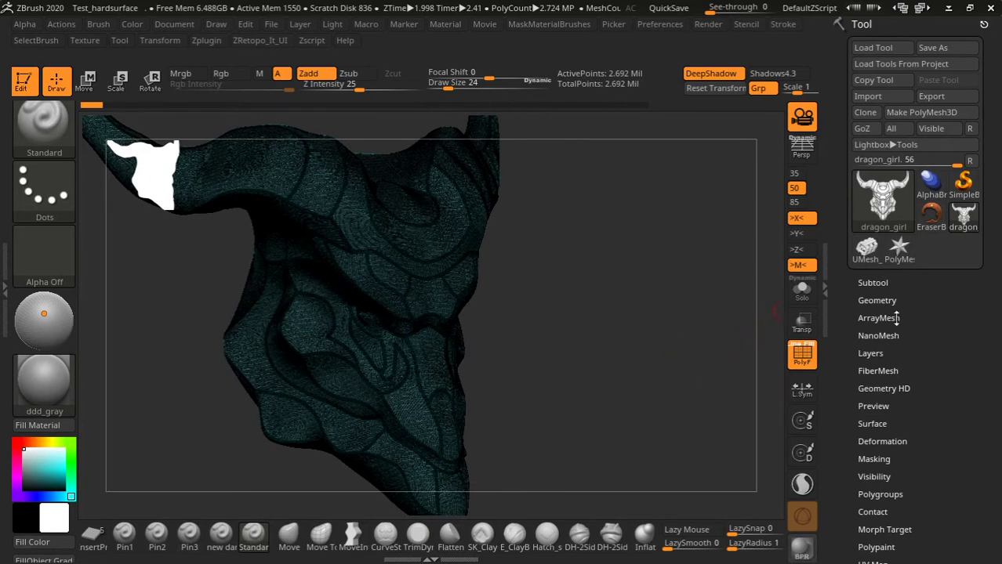
Step: Apply MergeTris under Geometry > Modify Topology, dropping the head to 1.348 million points
scroll(958, 391, "down", 1)
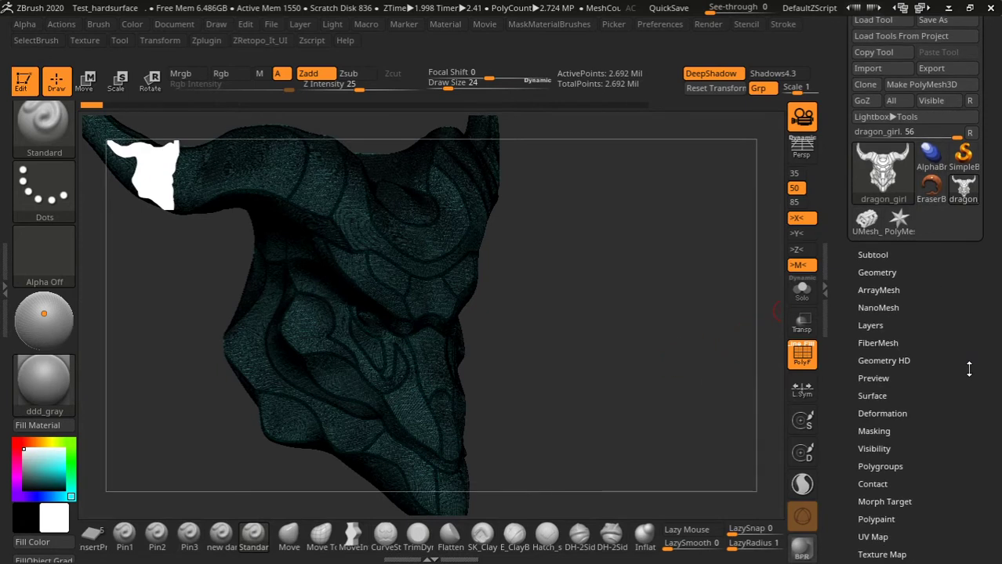
left_click(903, 270)
scroll(912, 278, "down", 4)
left_click(910, 429)
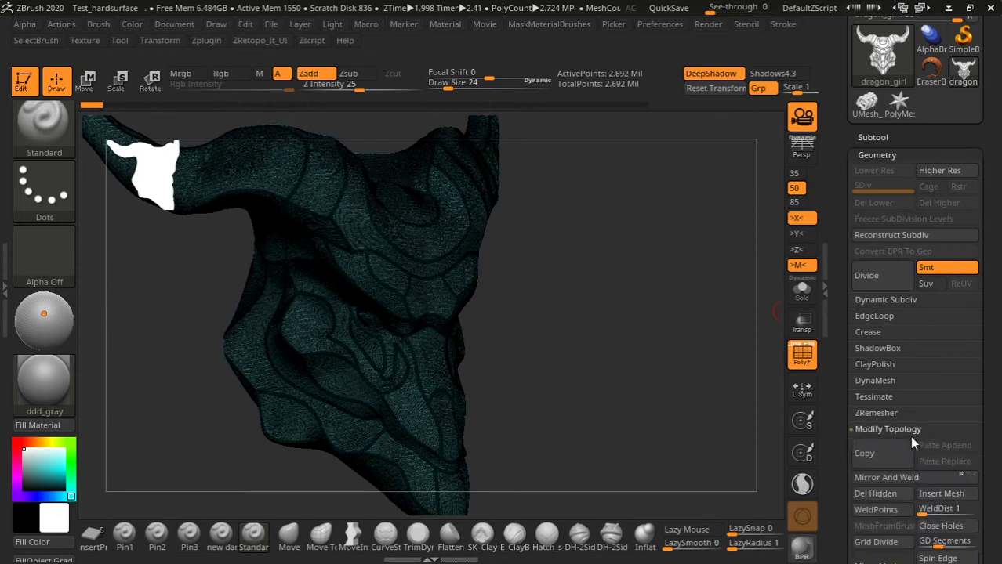
scroll(972, 423, "down", 4)
scroll(956, 415, "down", 2)
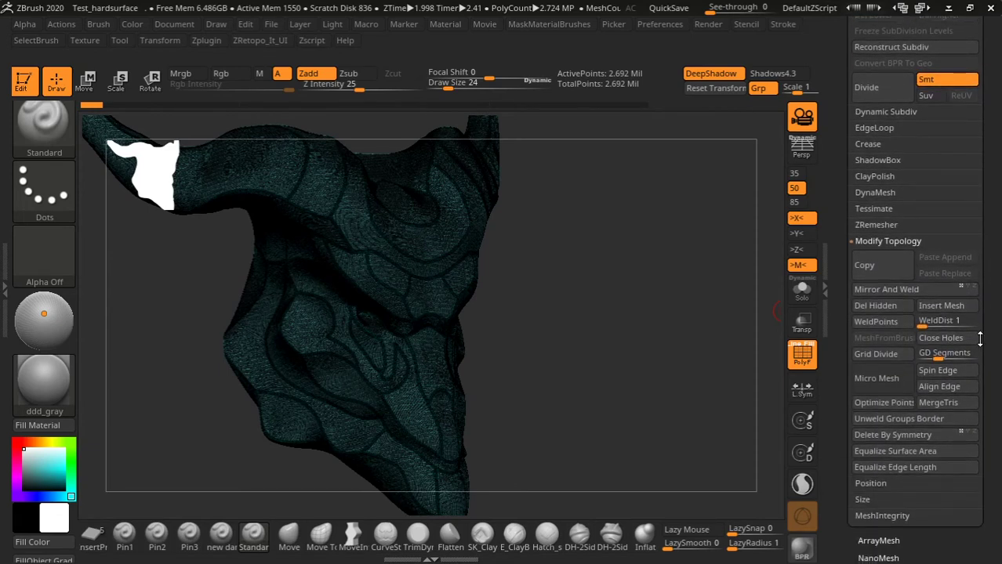
left_click(942, 409)
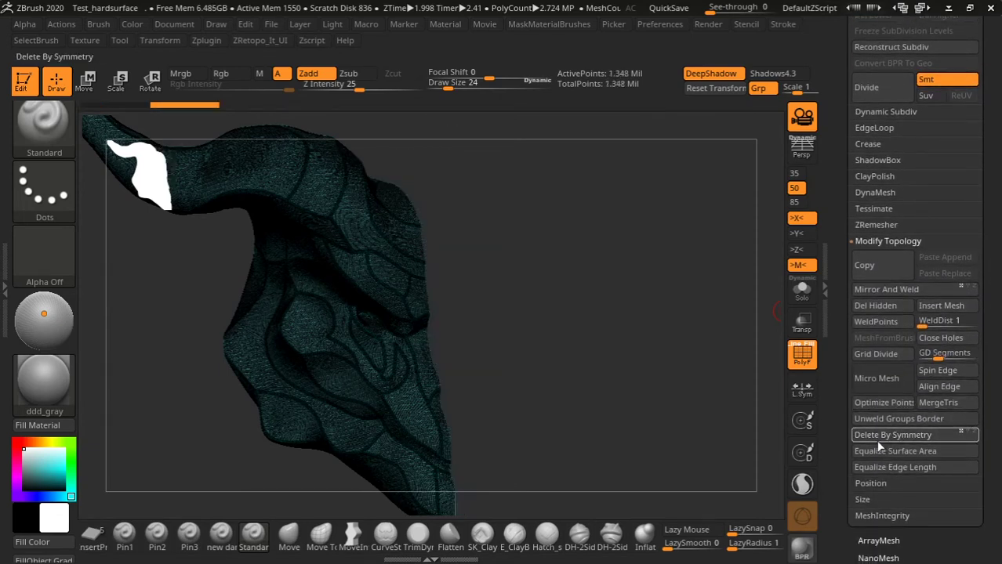
Step: Toggle PolyF off and run ZRetopoIt's PGrFromPaint to turn the black lines into polygroups
mouse_move(580, 351)
left_mouse_down()
mouse_move(562, 347)
mouse_move(620, 335)
mouse_move(544, 382)
mouse_move(570, 357)
mouse_move(611, 356)
left_mouse_up()
key("shift+f")
key("shift+f")
key("shift+f")
key("shift+f")
key("shift+f")
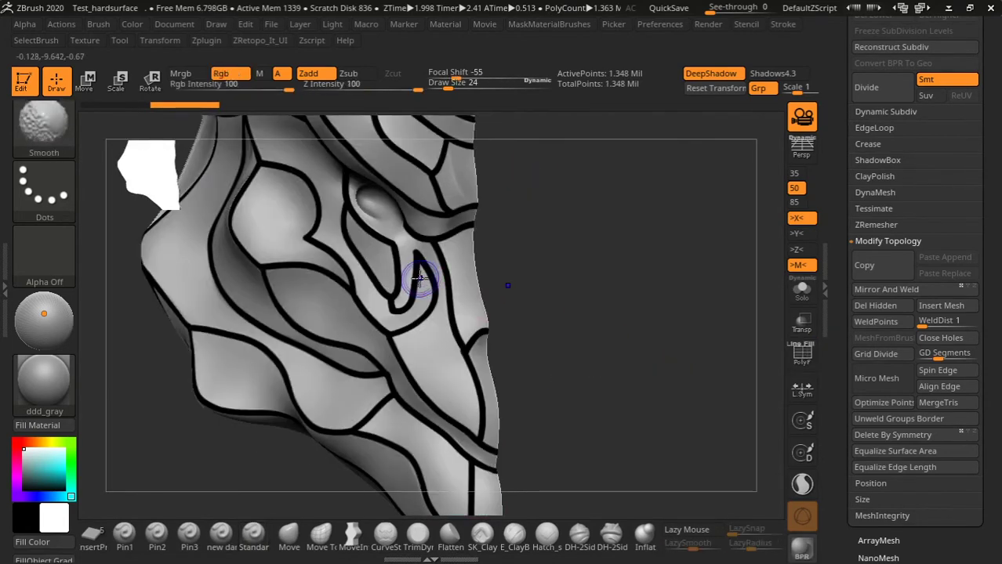
key("shift+f")
key("shift+f")
left_click(206, 40)
scroll(259, 274, "down", 5)
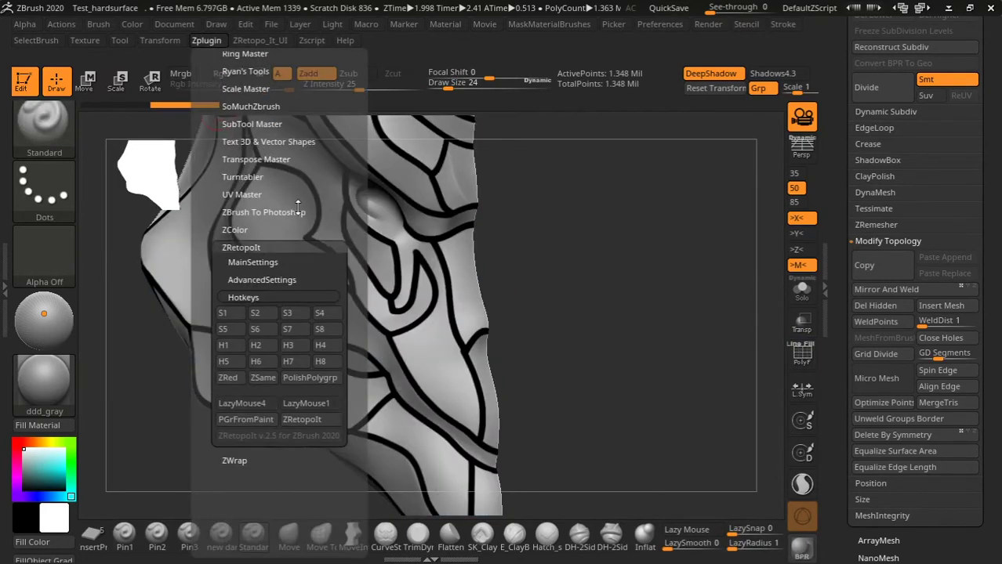
scroll(257, 297, "down", 1)
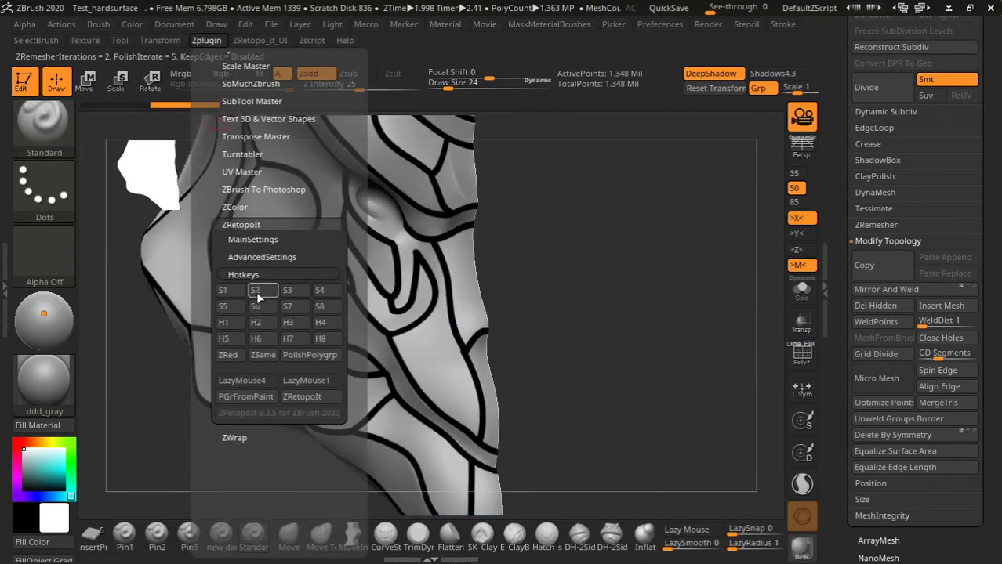
left_click(248, 399)
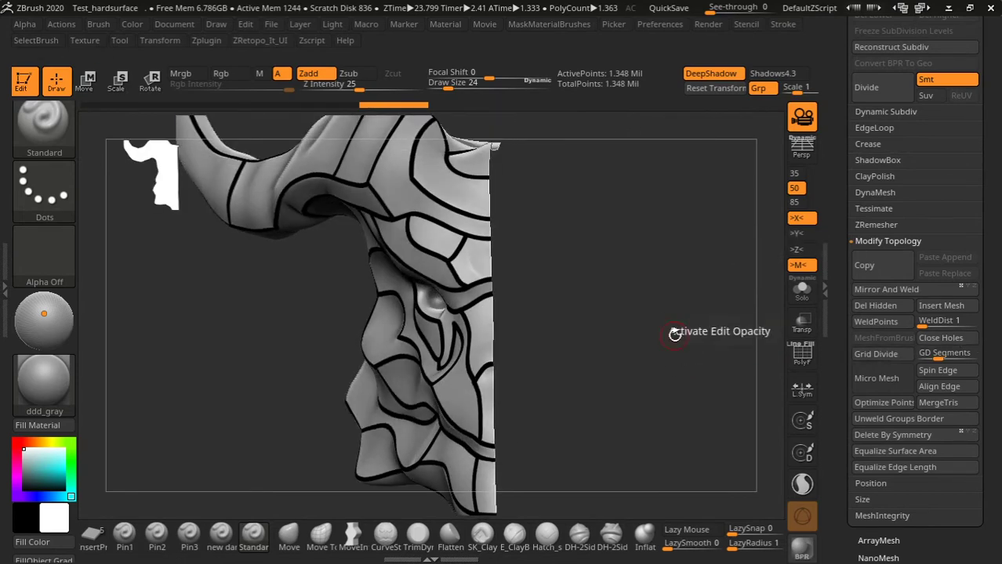
Step: Orbit the head and turn on PolyF to inspect the new colour-coded polygroups
mouse_move(671, 332)
left_mouse_down("shift")
mouse_move(669, 358)
mouse_move(776, 345)
left_mouse_up("shift")
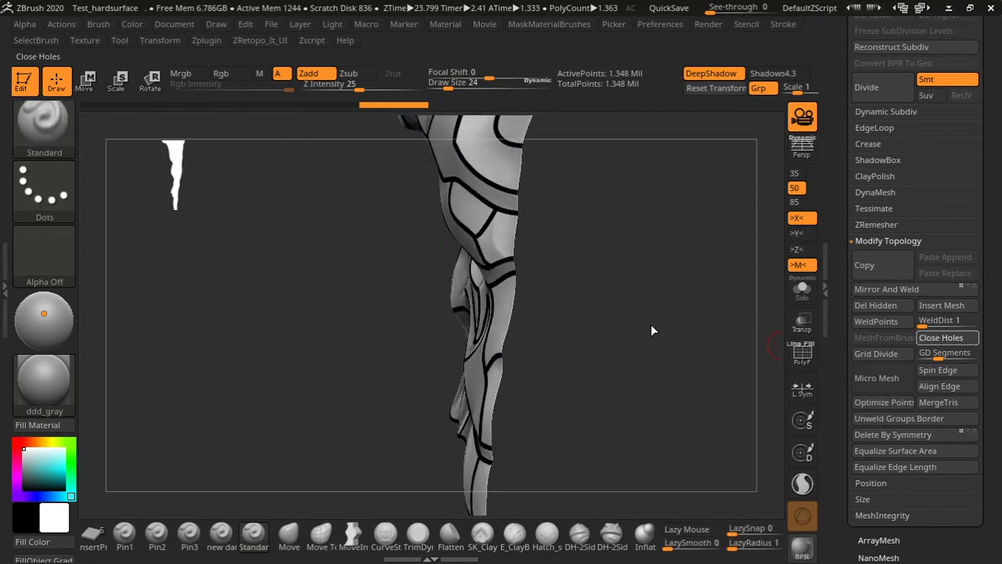
mouse_move(652, 330)
left_mouse_down()
mouse_move(662, 350)
mouse_move(604, 347)
left_mouse_up()
key("shift+f")
mouse_move(705, 418)
left_mouse_down()
mouse_move(705, 396)
mouse_move(601, 364)
mouse_move(656, 346)
mouse_move(123, 419)
left_mouse_up()
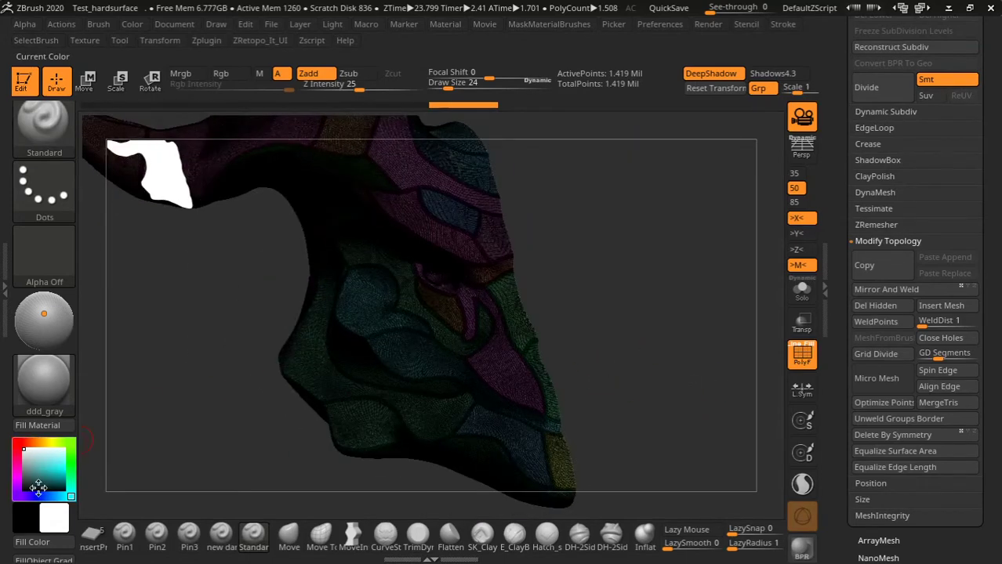
Step: Use Color > FillObject to cover the black lines, then recheck the polygroup colours
left_click(44, 559)
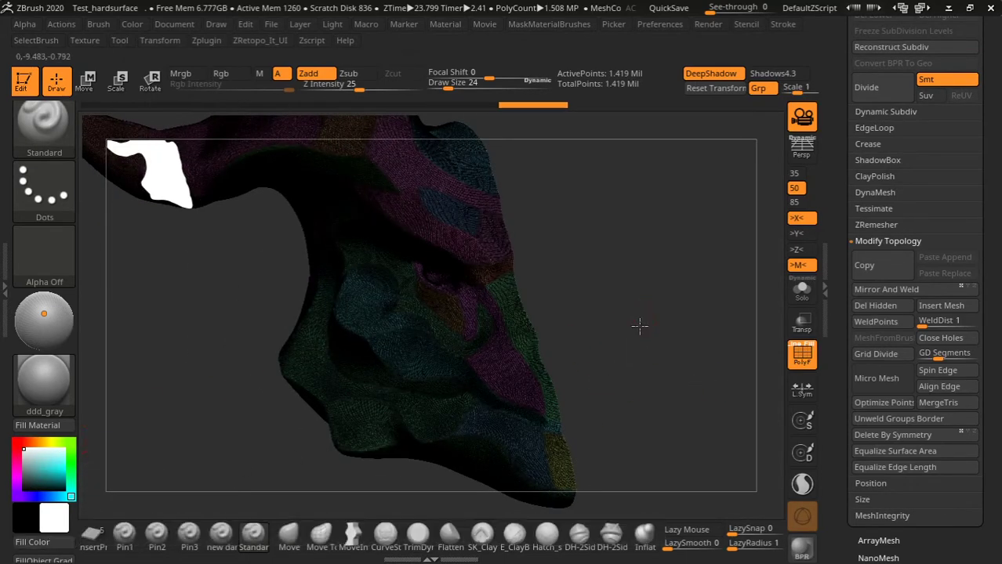
mouse_move(639, 326)
left_mouse_down()
mouse_move(649, 313)
mouse_move(769, 316)
left_mouse_up()
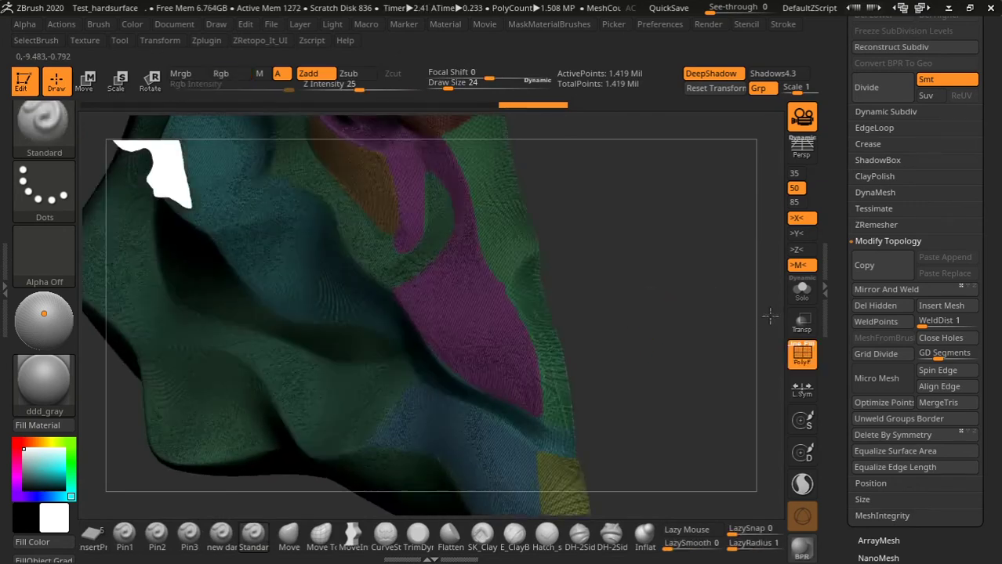
key("f")
key("shift+f")
left_click_drag(619, 305, 668, 333)
key("shift+f")
key("shift+f")
key("shift+f")
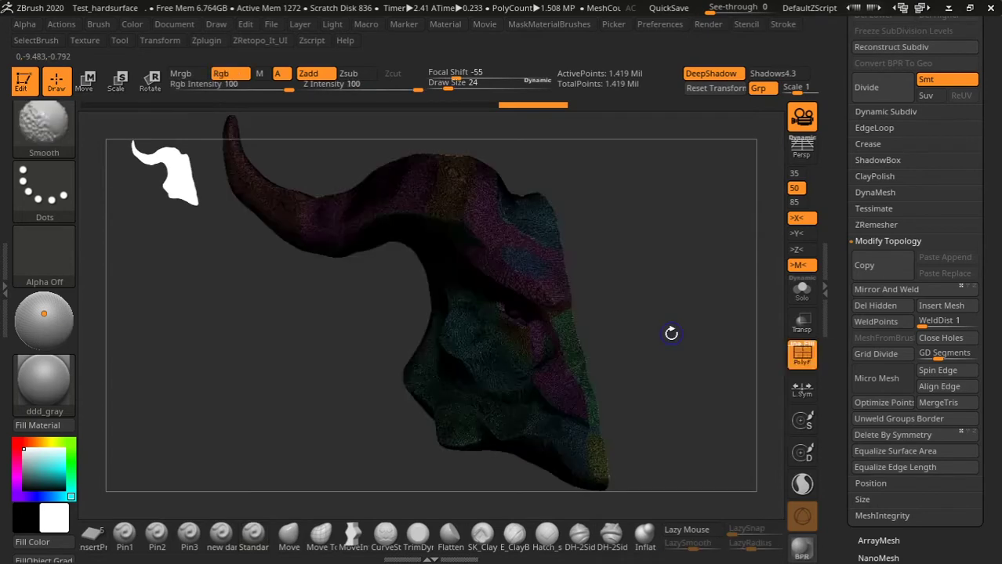
key("shift+f")
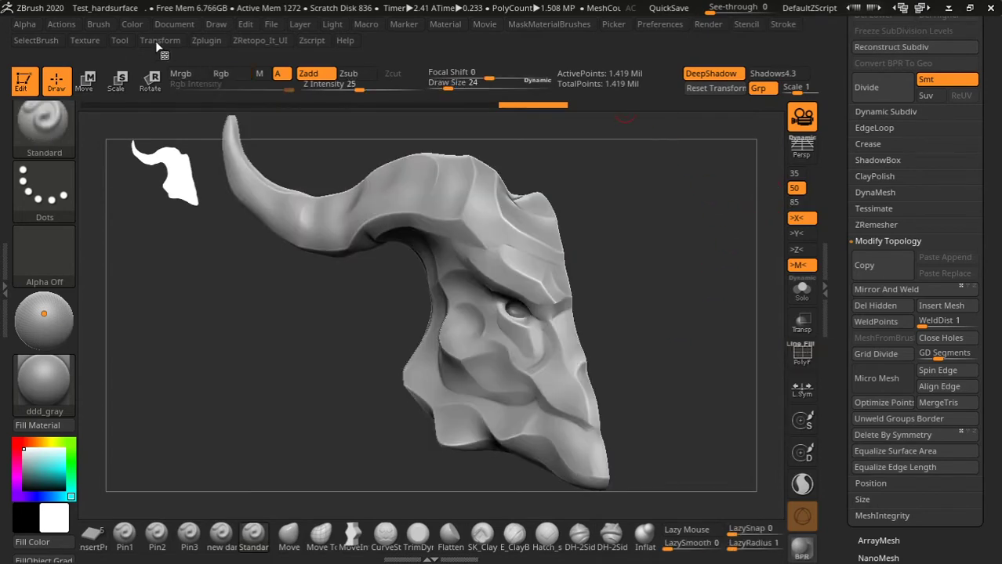
Step: Turn off symmetry and run the ZRetopoIt S5 preset, remeshing the head to 3,472 quad points
left_click(160, 40)
left_click(205, 430)
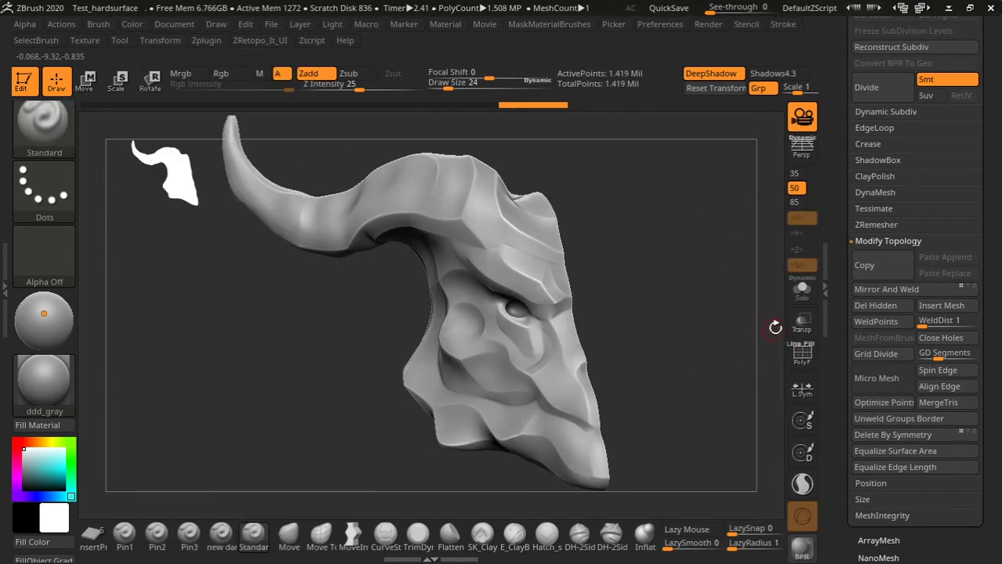
left_click_drag(774, 328, 686, 326)
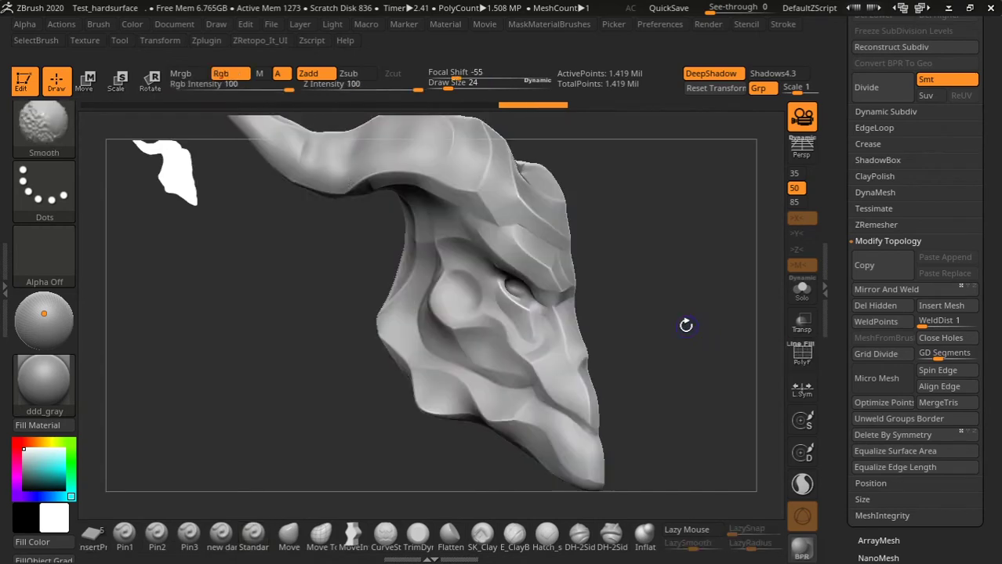
left_click(206, 40)
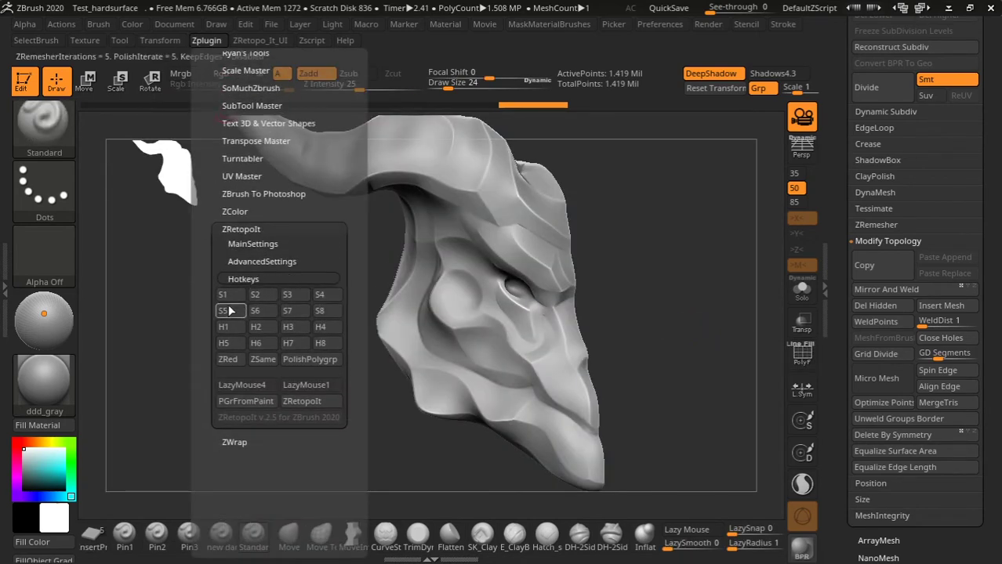
left_click(230, 312)
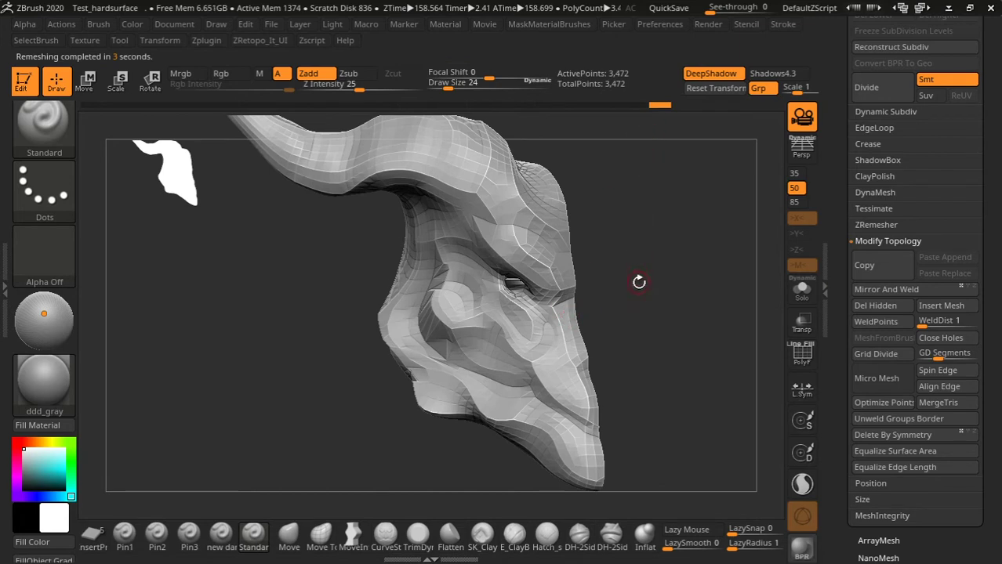
Step: Show PolyFrame and compare the 7,631-point remesh, then return to the 3,472-point version
left_click_drag(639, 282, 697, 139)
key("shift+f")
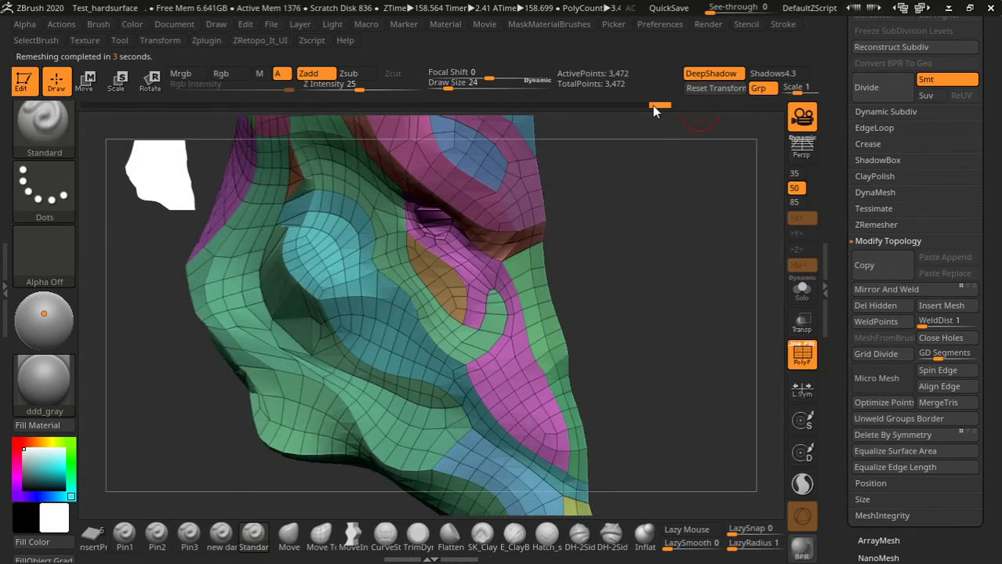
left_click_drag(654, 111, 626, 107)
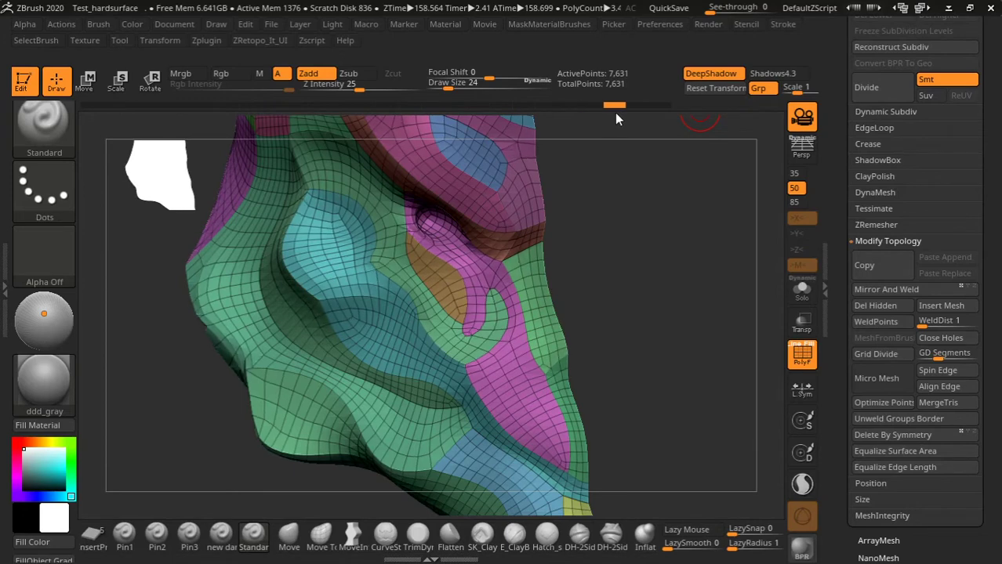
key("ctrl+z")
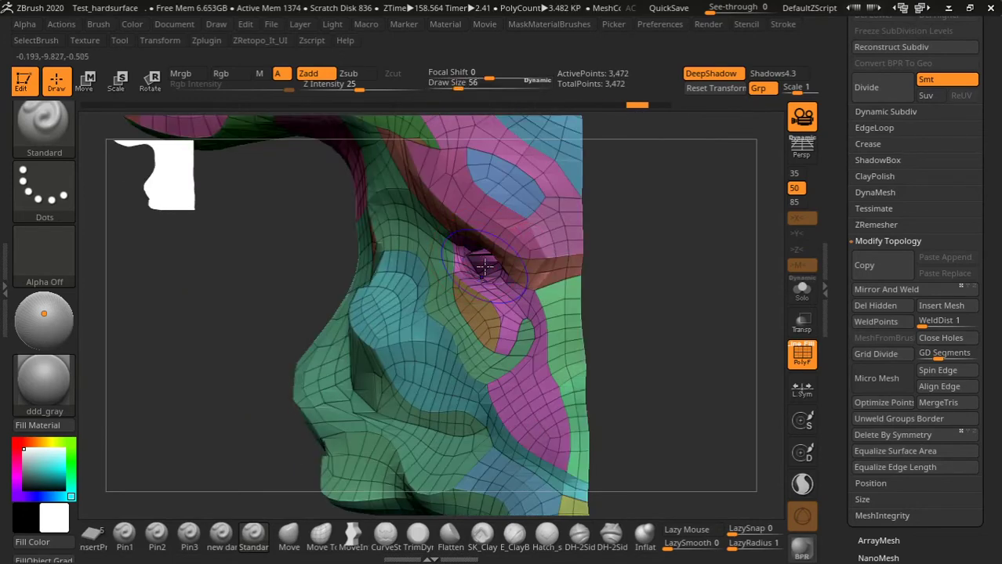
scroll(484, 261, "up", 3)
scroll(482, 261, "up", 3)
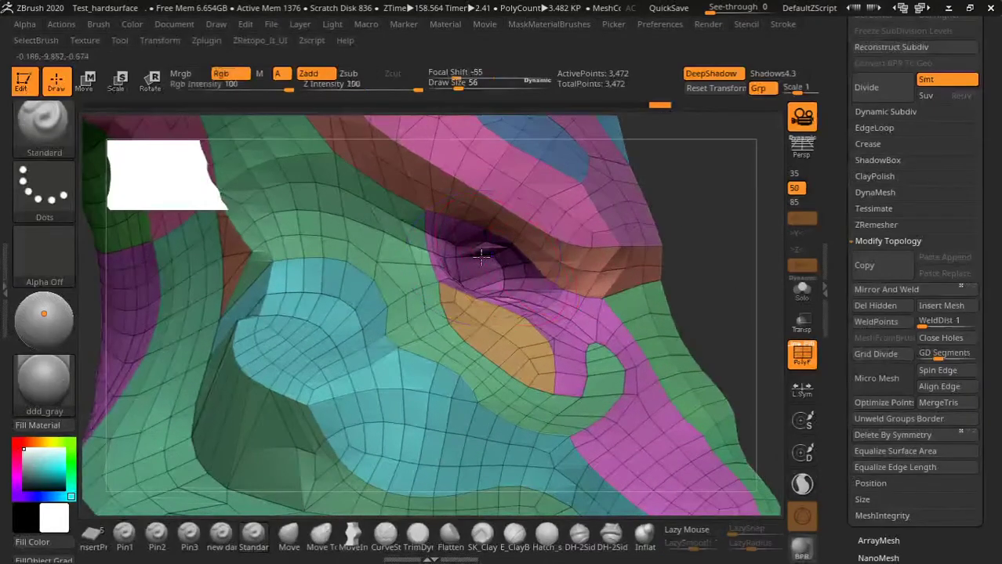
mouse_move(741, 264)
left_mouse_down("shift")
mouse_move(722, 291)
mouse_move(637, 286)
mouse_move(682, 297)
mouse_move(646, 325)
mouse_move(727, 324)
mouse_move(707, 332)
mouse_move(703, 315)
mouse_move(640, 322)
mouse_move(687, 427)
mouse_move(668, 425)
mouse_move(676, 314)
mouse_move(628, 411)
mouse_move(695, 357)
mouse_move(679, 405)
mouse_move(692, 395)
mouse_move(673, 326)
mouse_move(620, 375)
mouse_move(597, 353)
mouse_move(616, 347)
mouse_move(638, 366)
mouse_move(620, 330)
mouse_move(635, 336)
left_mouse_up("shift")
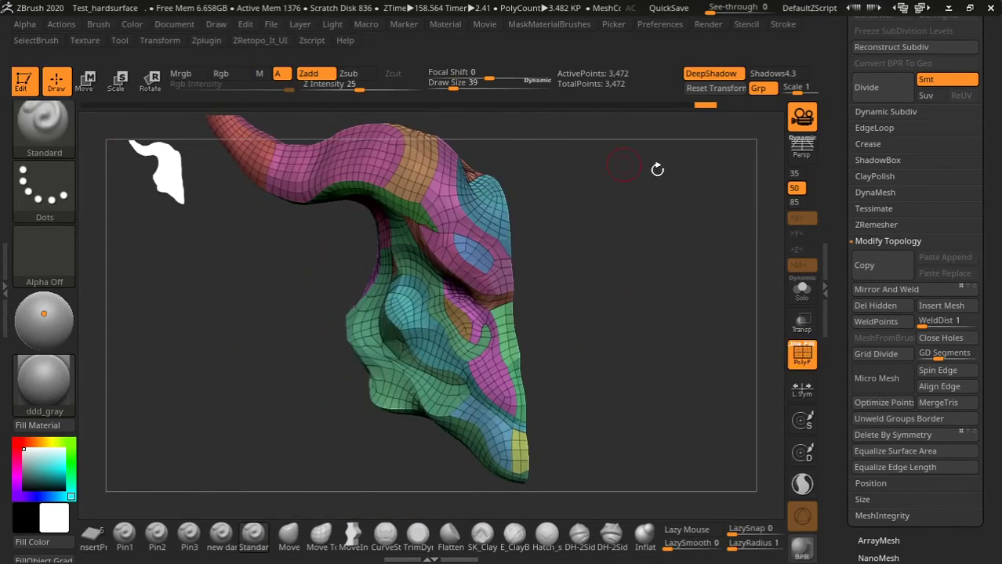
scroll(999, 341, "up", 3)
scroll(999, 341, "up", 3)
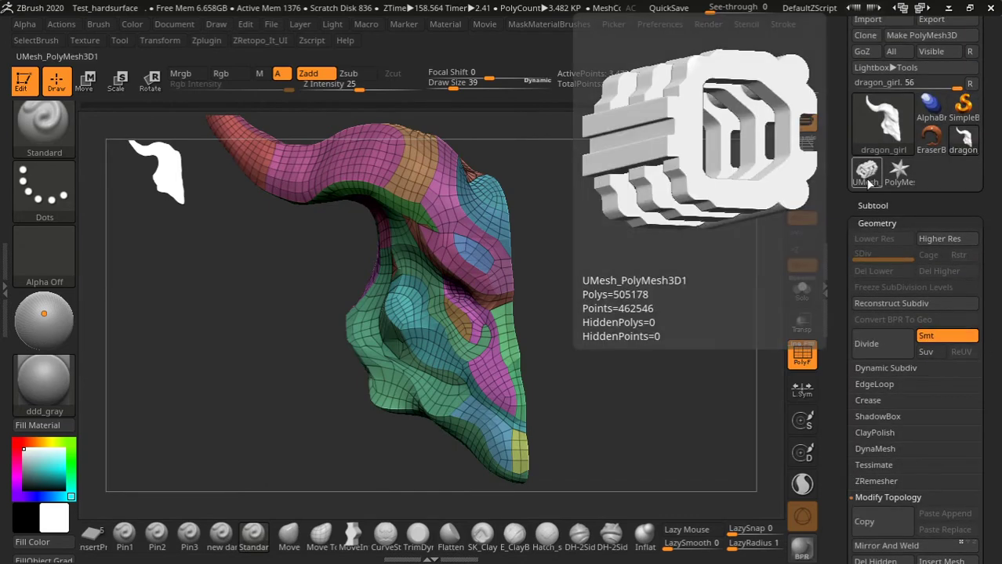
Step: Switch to UMesh_PolyMesh3D1 and run the edge-keeping ZRetopoIt H3 preset on it
left_click(867, 179)
left_click(204, 42)
scroll(314, 235, "down", 10)
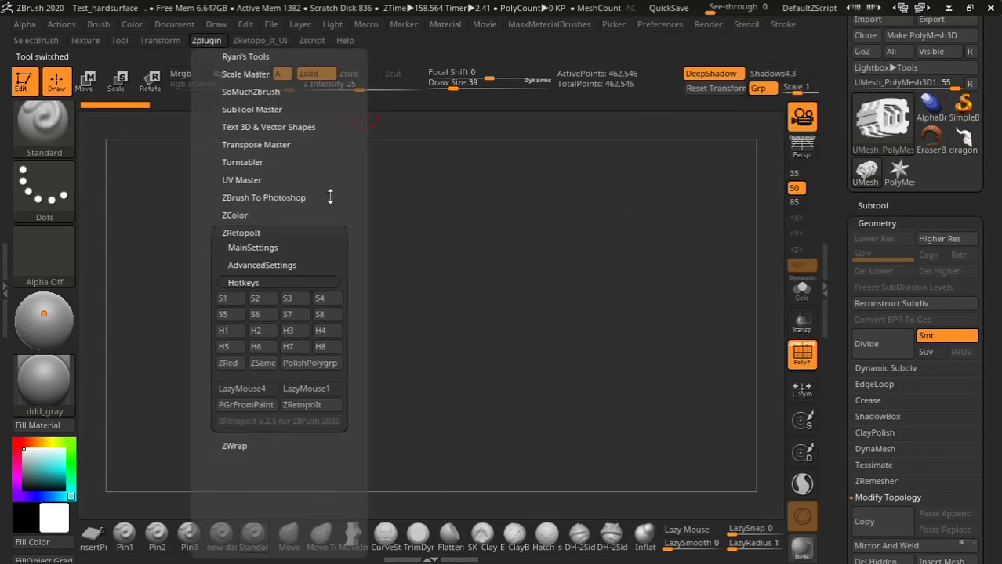
scroll(239, 311, "down", 1)
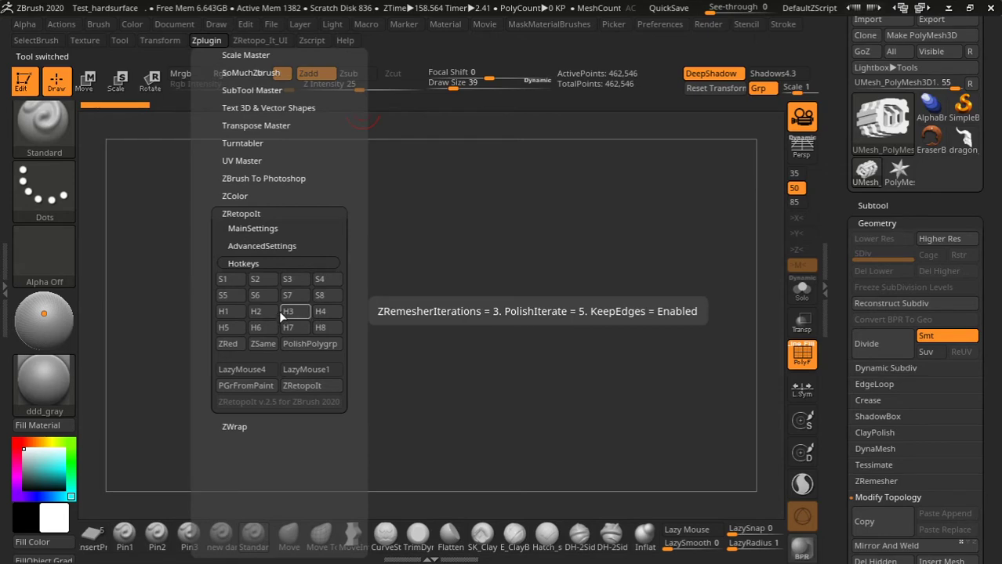
left_click(269, 311)
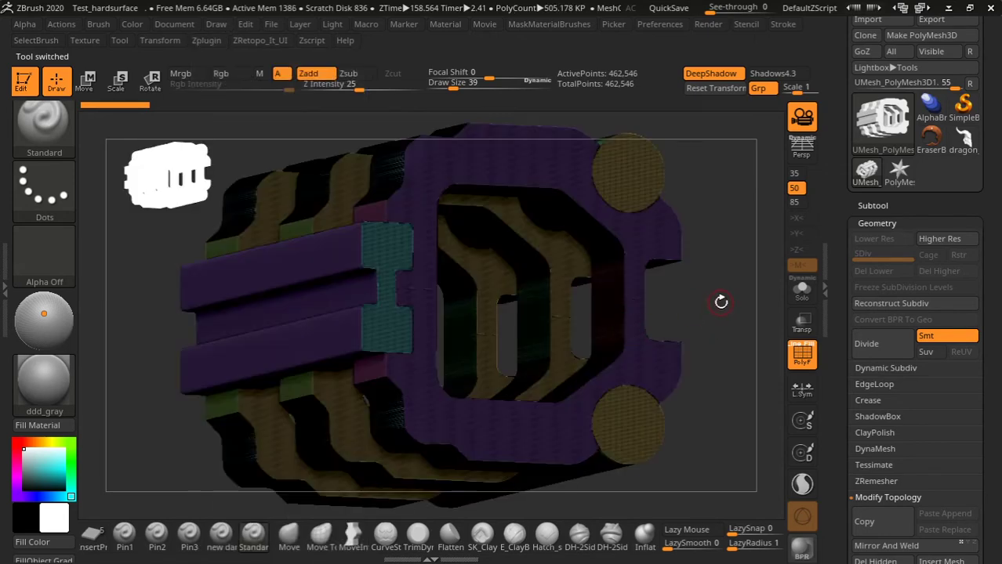
Step: Toggle the polygroup overlay off and orbit the part to a front view
key("shift+f")
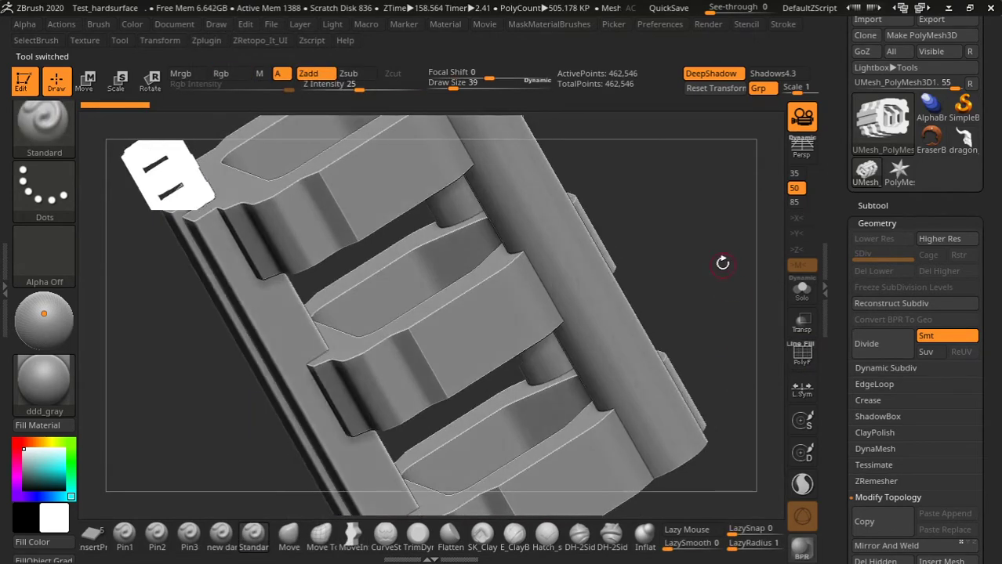
key("shift+f")
key("shift+f")
mouse_move(745, 185)
left_mouse_down()
mouse_move(737, 387)
mouse_move(749, 268)
mouse_move(760, 359)
mouse_move(736, 331)
mouse_move(729, 340)
mouse_move(741, 224)
mouse_move(740, 293)
mouse_move(702, 291)
mouse_move(719, 408)
mouse_move(716, 371)
mouse_move(689, 345)
left_mouse_up()
key("shift+f")
key("shift+f")
key("shift+f")
key("shift+f")
left_click(157, 42)
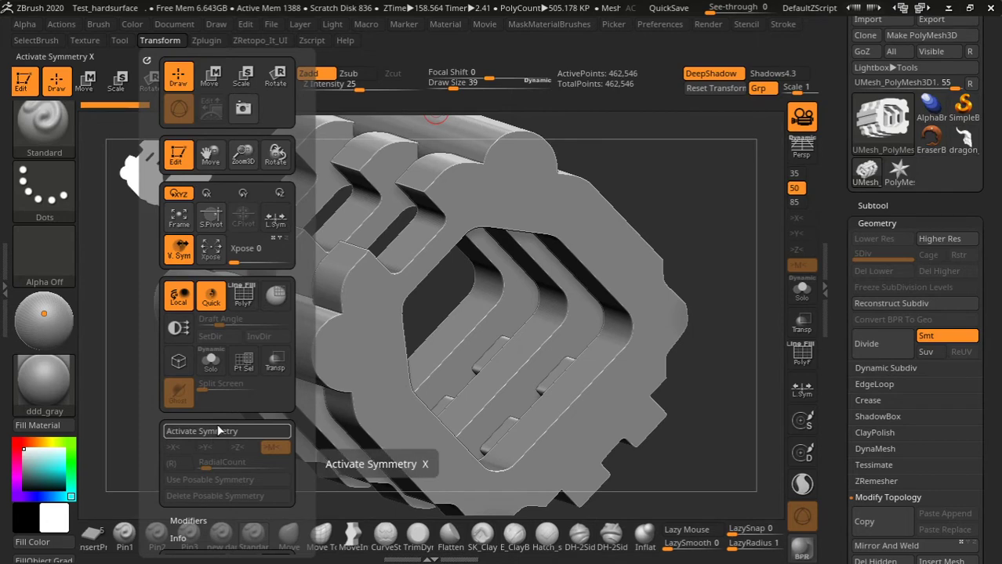
Step: Remesh UMesh_PolyMesh3D1 with ZRetopoIt to 11,531 quad points and inspect its polygroups
left_click_drag(749, 277, 711, 358, "shift")
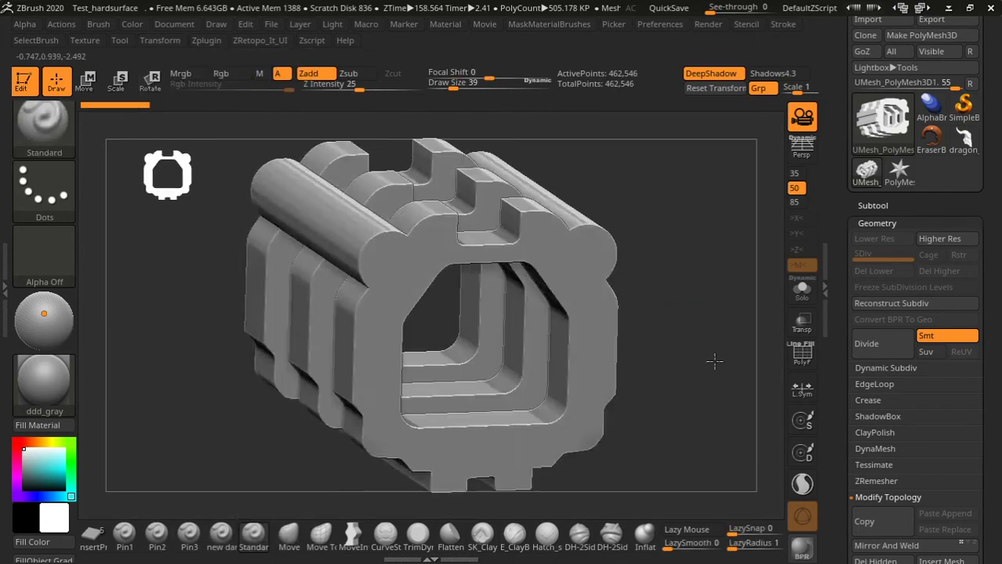
left_click(206, 40)
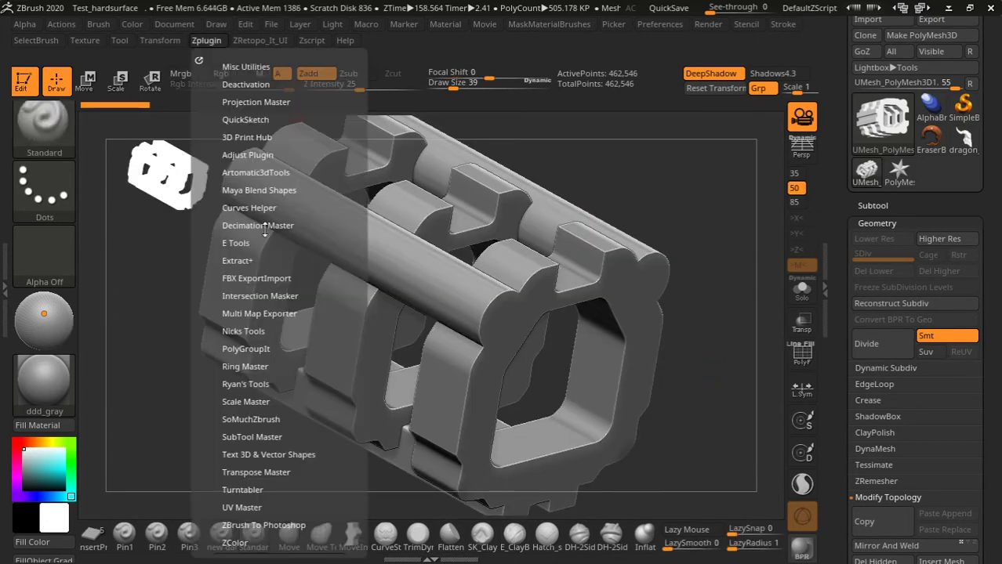
scroll(312, 210, "down", 5)
scroll(312, 210, "down", 5)
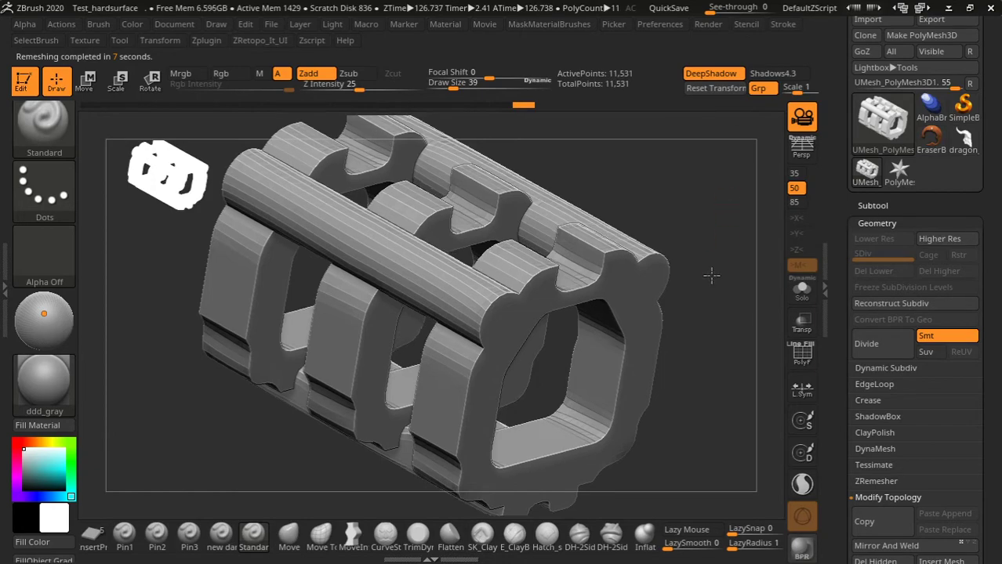
key("shift+f")
right_click_drag(755, 380, 782, 389, "ctrl")
mouse_move(783, 389)
left_mouse_down()
mouse_move(609, 340)
mouse_move(671, 342)
mouse_move(662, 329)
mouse_move(609, 337)
mouse_move(702, 365)
mouse_move(693, 338)
mouse_move(632, 357)
mouse_move(718, 373)
mouse_move(662, 336)
mouse_move(721, 333)
mouse_move(721, 351)
mouse_move(527, 268)
left_mouse_up()
Step: Reduce the hard-surface mesh to 6,742 points with ZRetopoIt's ZRed button
left_click(206, 40)
scroll(235, 392, "down", 5)
left_click(235, 333)
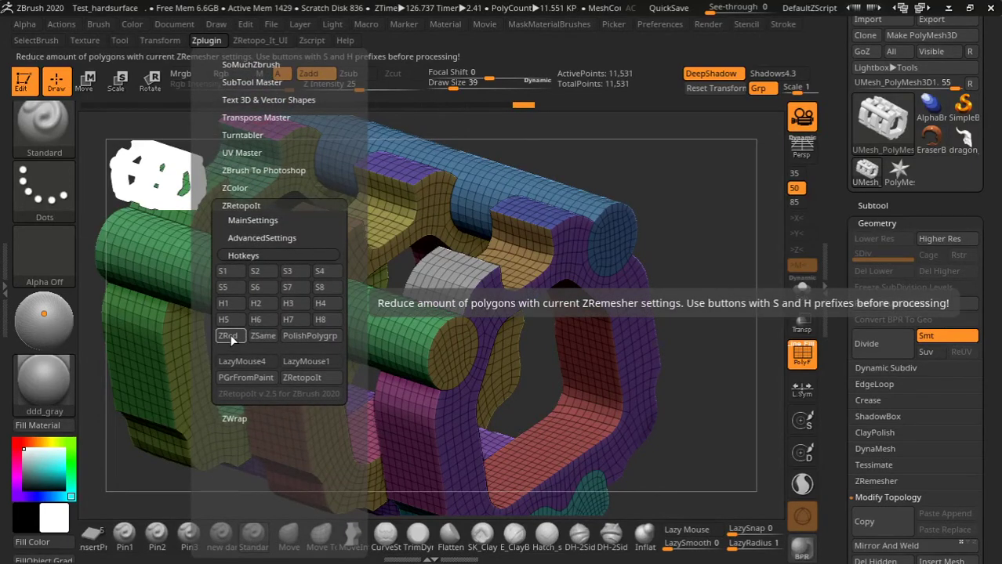
left_click(232, 339)
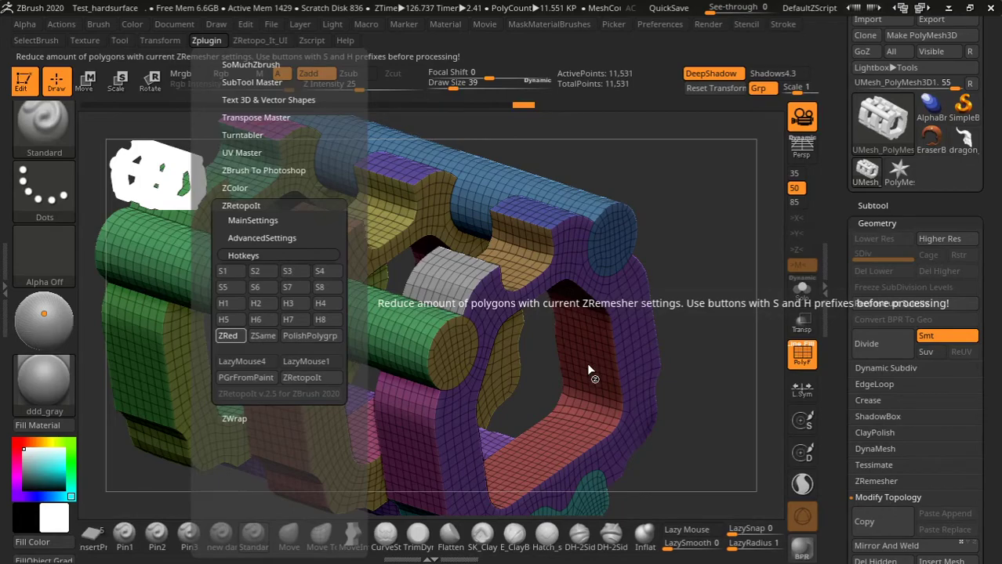
mouse_move(711, 282)
left_mouse_down()
mouse_move(728, 308)
mouse_move(716, 353)
mouse_move(671, 261)
mouse_move(689, 311)
mouse_move(680, 294)
mouse_move(720, 286)
mouse_move(726, 225)
mouse_move(720, 369)
mouse_move(733, 351)
mouse_move(695, 315)
mouse_move(700, 396)
mouse_move(744, 402)
mouse_move(716, 404)
left_mouse_up()
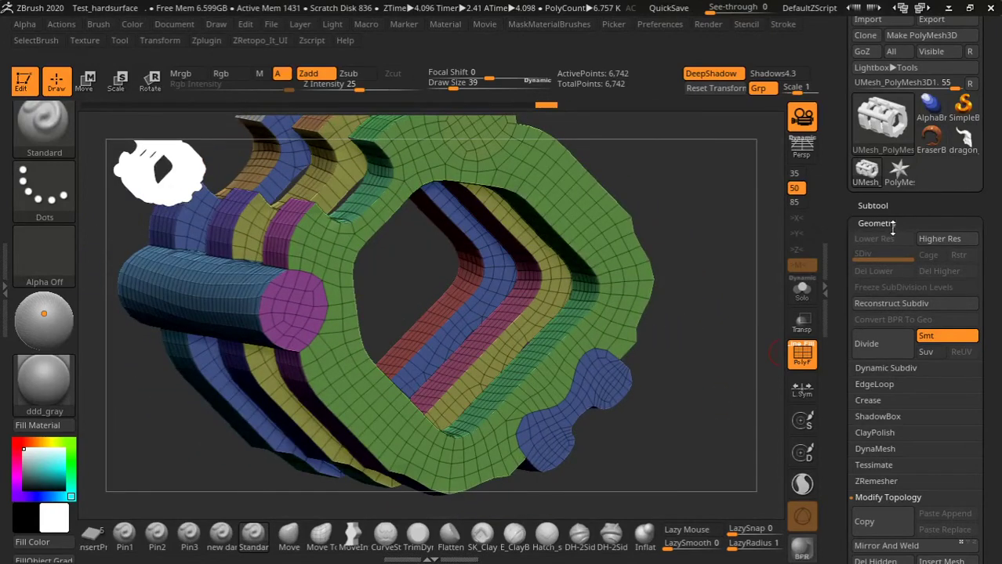
Step: Expand the Tool > Geometry > Crease and bevel options
scroll(913, 377, "down", 2)
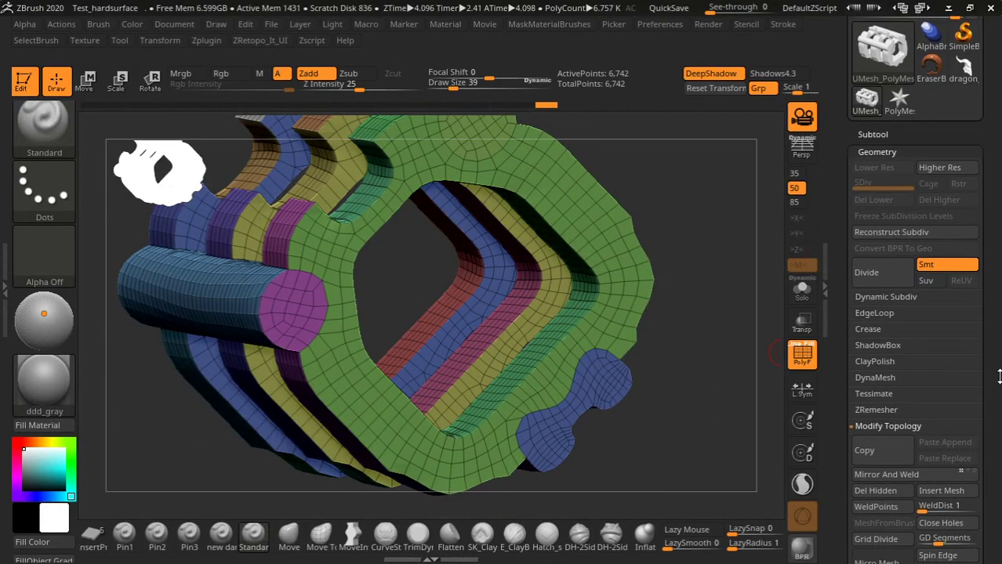
left_click(870, 329)
scroll(913, 368, "down", 1)
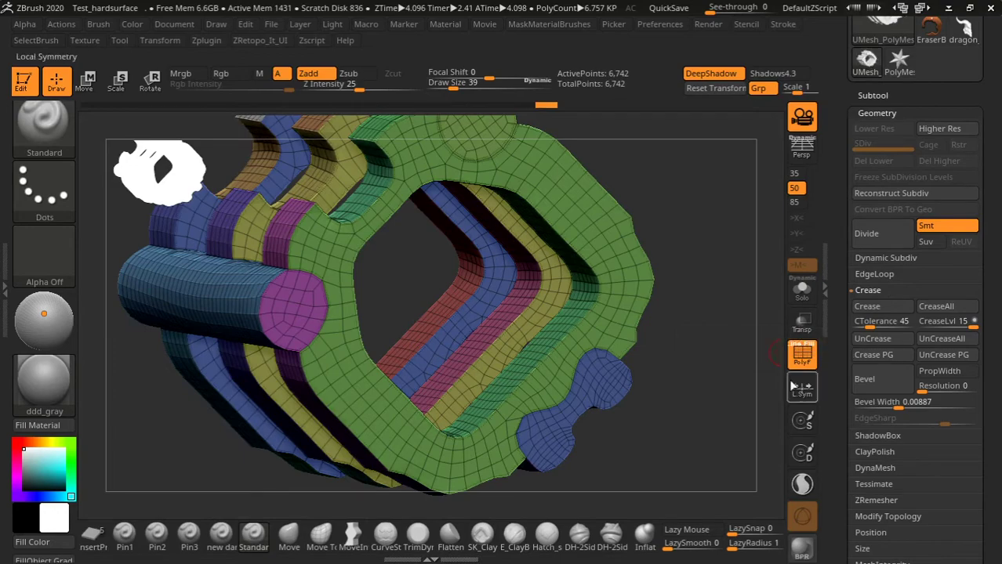
Step: Bevel the creased edges with a bevel width of 0.0078
left_click_drag(753, 384, 726, 420, "shift")
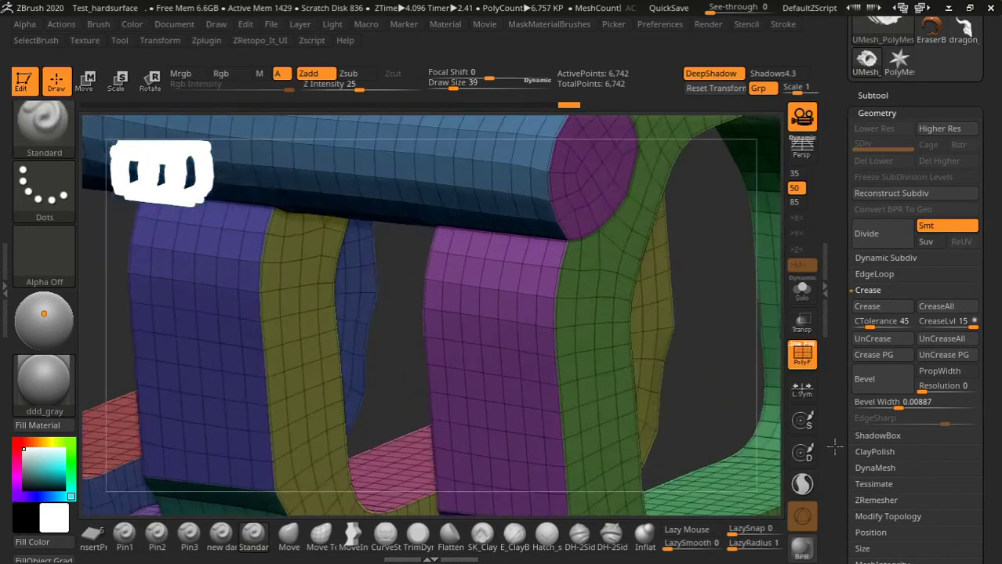
left_click_drag(784, 361, 627, 447)
left_click(864, 379)
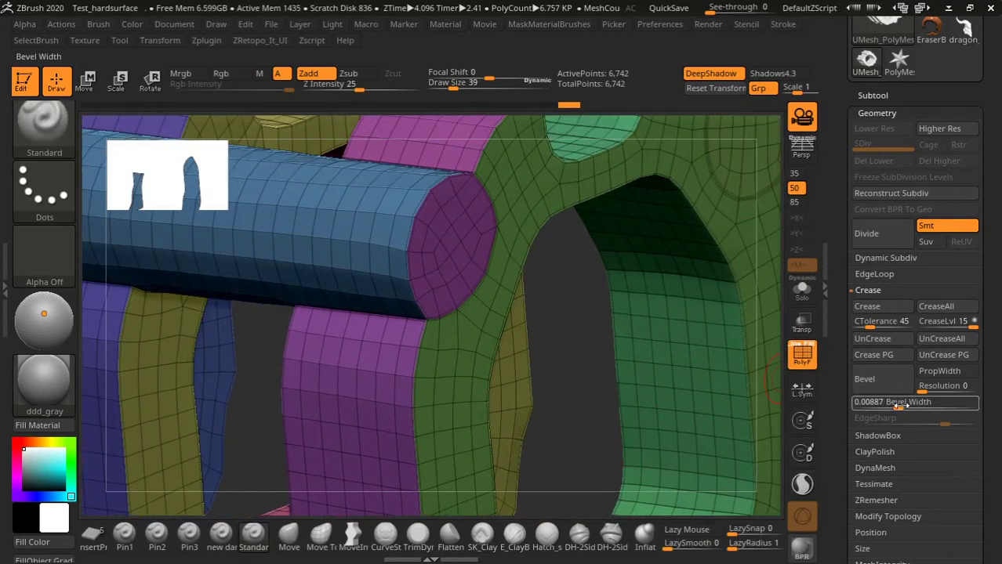
mouse_move(898, 406)
left_mouse_down()
mouse_move(915, 406)
mouse_move(895, 407)
left_mouse_up()
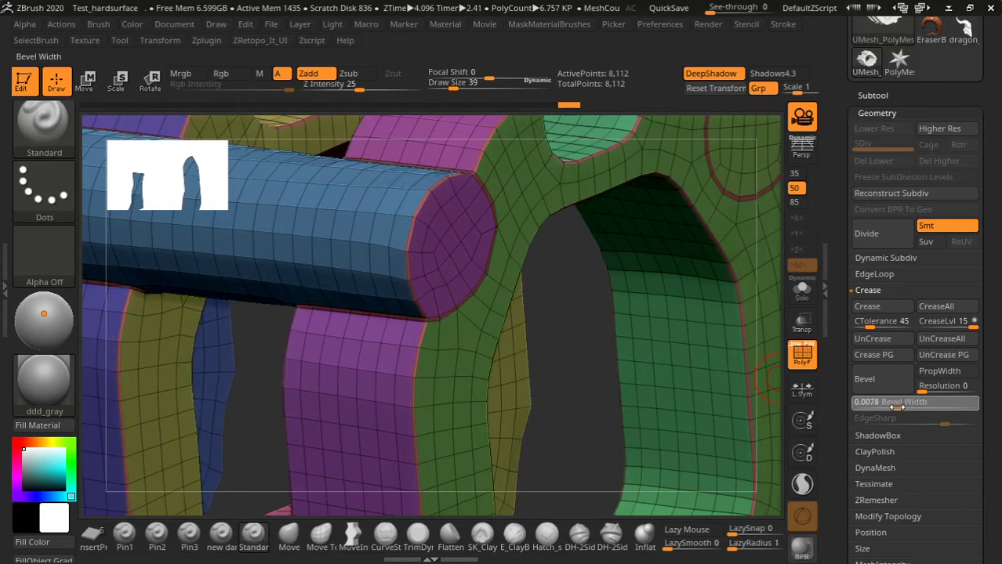
Step: Subdivide the beveled mesh up to 520,980 points and view the smoothed result
left_click(866, 233)
key("ctrl+d")
key("ctrl+d")
key("shift+f")
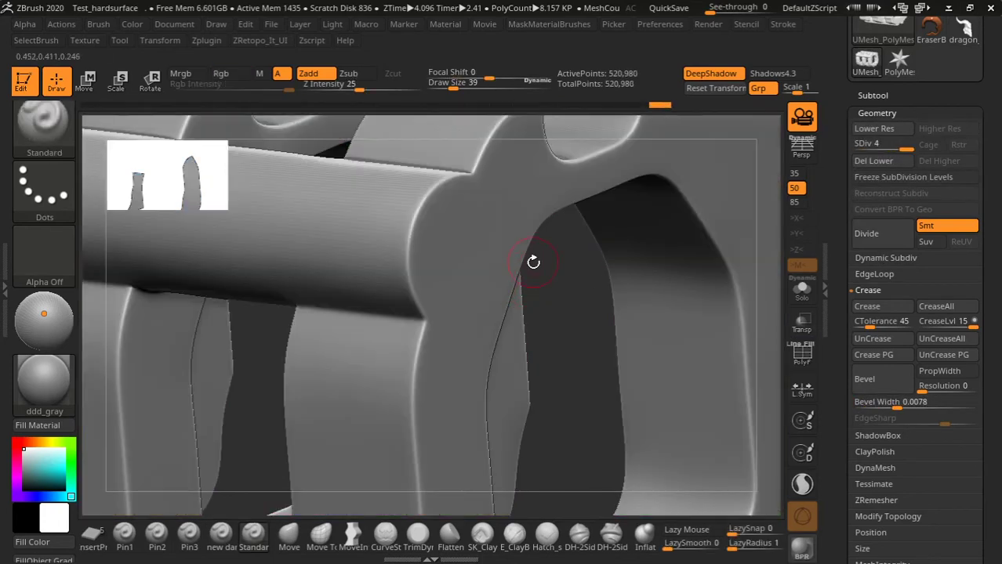
key("f")
mouse_move(599, 287)
left_mouse_down()
mouse_move(731, 279)
mouse_move(666, 230)
mouse_move(687, 178)
mouse_move(726, 268)
mouse_move(707, 336)
mouse_move(720, 351)
left_mouse_up()
key("shift+f")
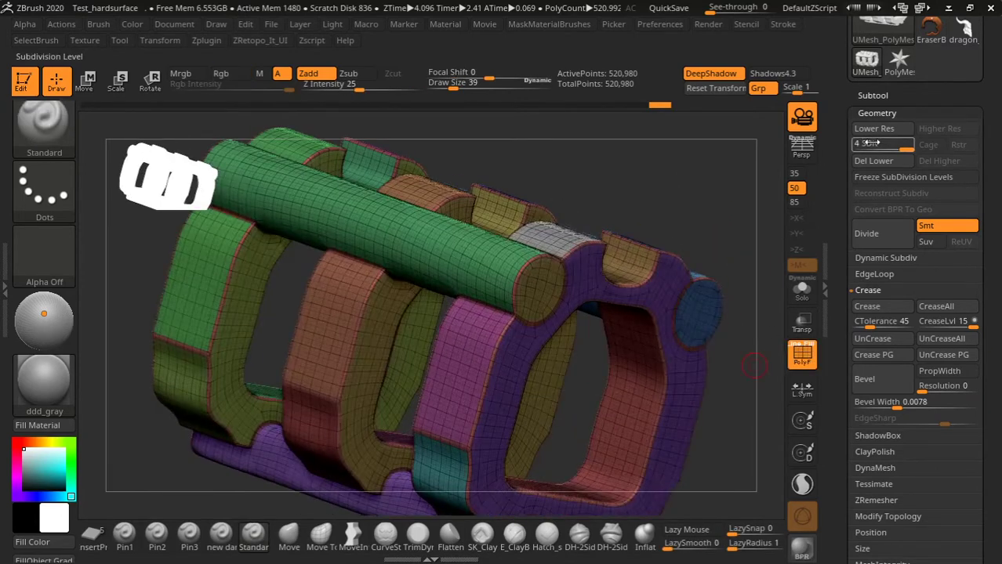
Step: Compare highest and lowest subdivision levels with PolyFrame, ending at the 8,112-point base
left_click_drag(870, 143, 854, 144)
left_click_drag(752, 251, 720, 194)
mouse_move(637, 188)
left_mouse_down()
mouse_move(629, 218)
mouse_move(708, 184)
left_mouse_up()
key("shift+f")
key("shift+f")
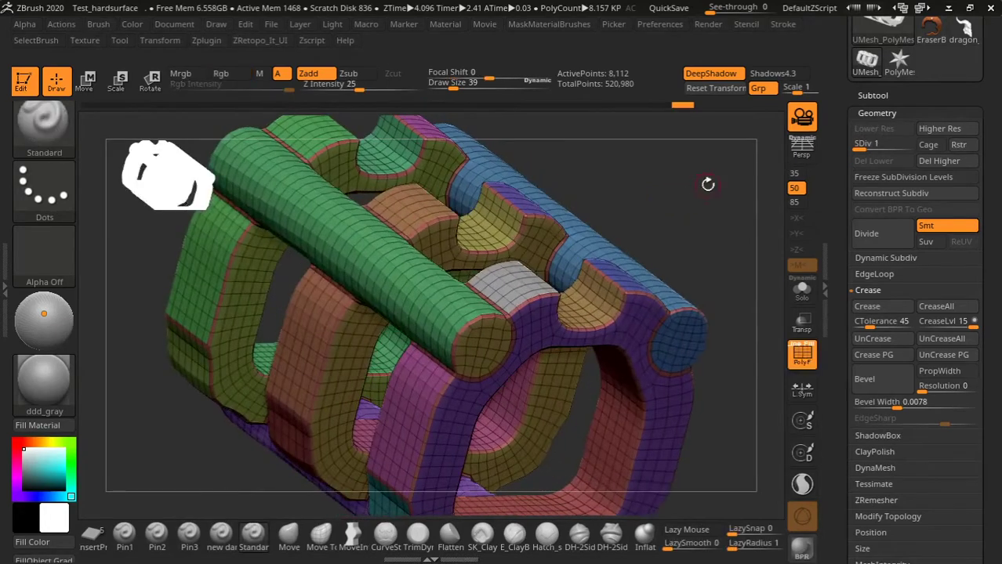
key("d")
key("d")
key("d")
key("shift+f")
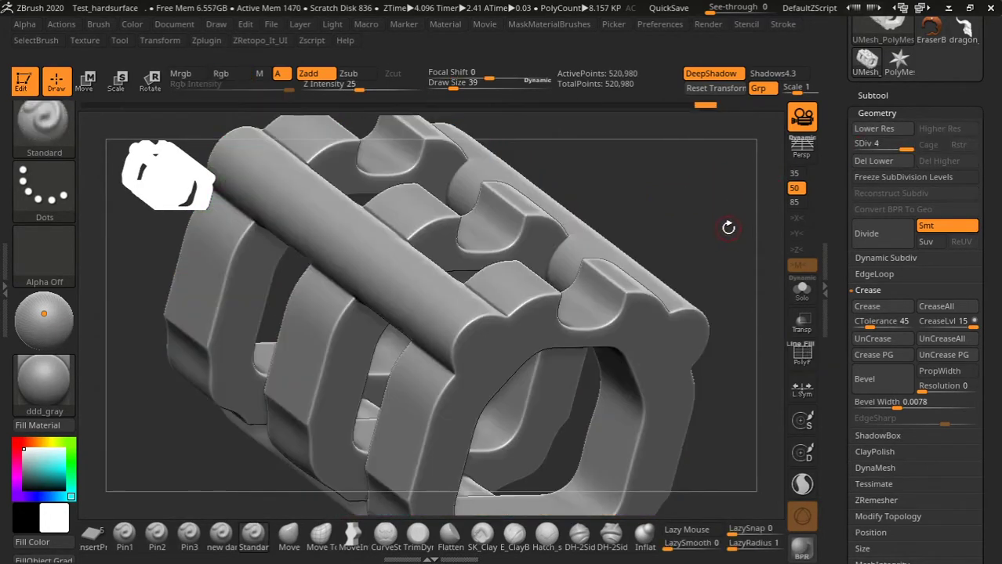
key("shift+f")
mouse_move(725, 221)
left_mouse_down()
mouse_move(744, 197)
mouse_move(694, 146)
left_mouse_up()
key("shift+f")
key("shift+d")
key("shift+d")
key("shift+d")
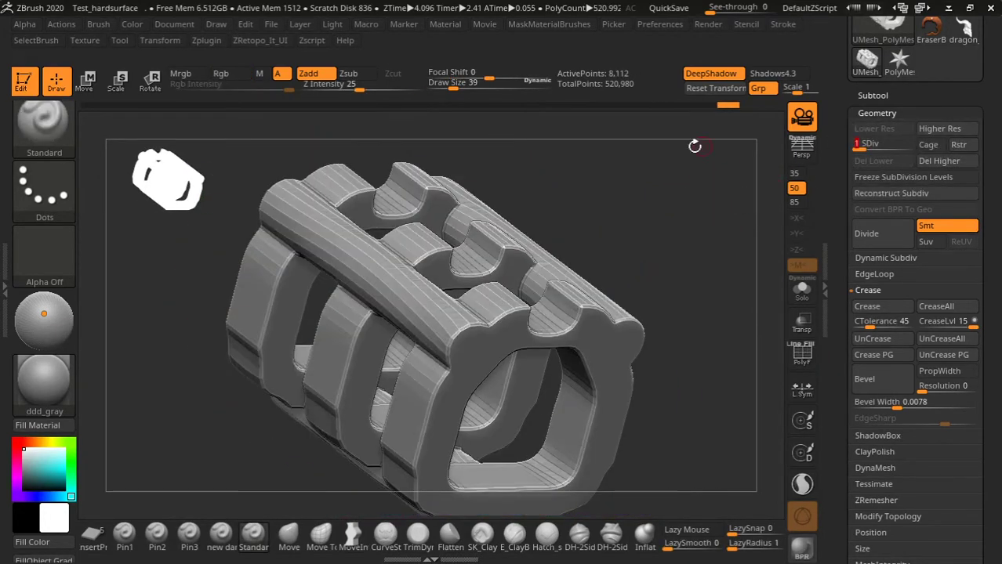
left_click(74, 40)
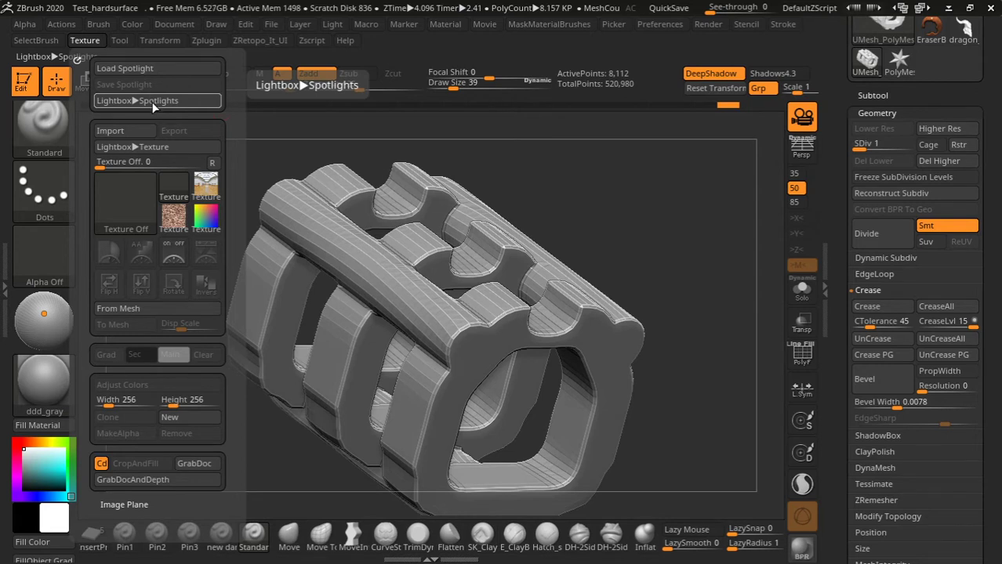
Step: Select the star PolyMesh3D and load the hard-surface Spotlight image set from Lightbox
left_click(899, 61)
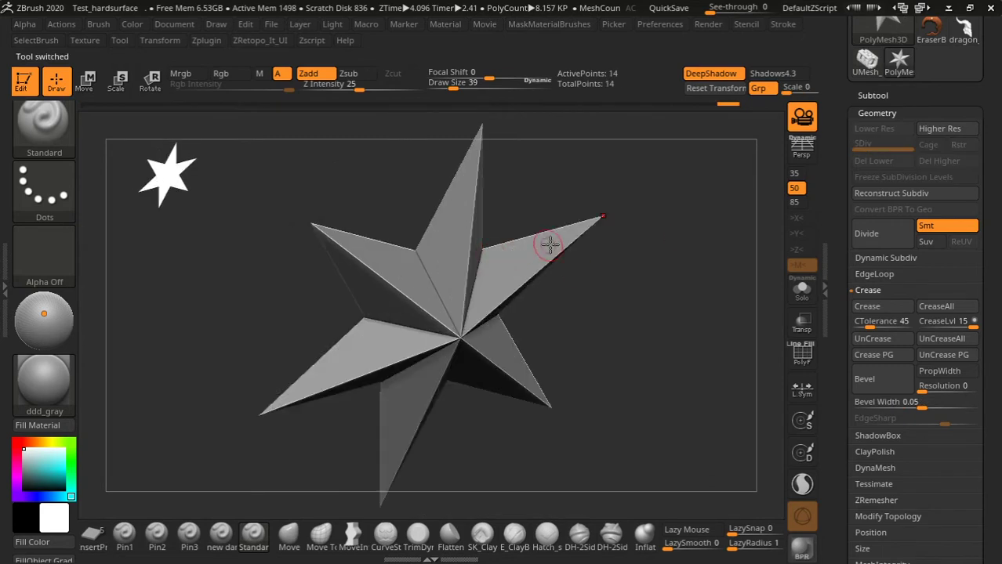
left_click_drag(696, 304, 693, 342, "shift")
left_click(84, 40)
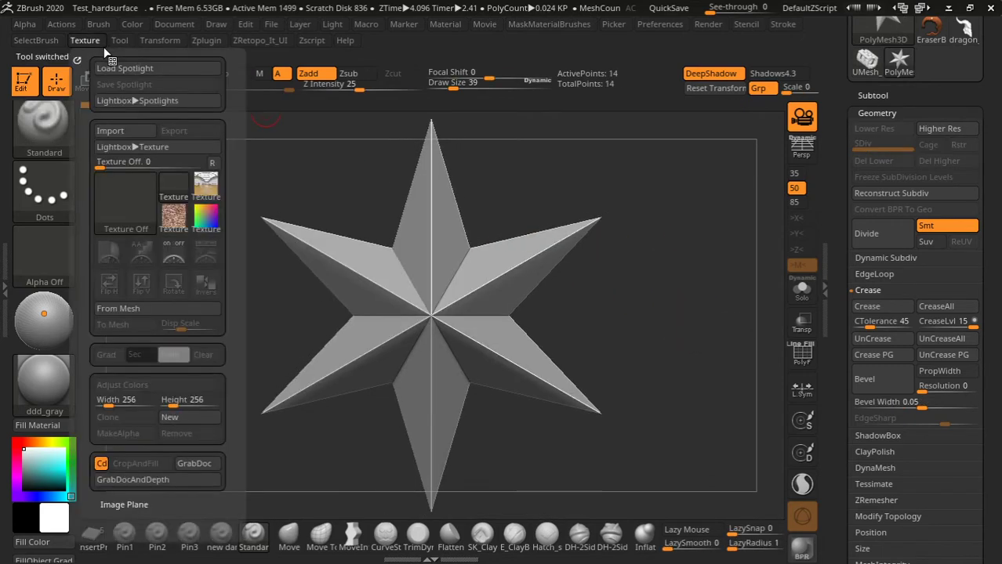
left_click(138, 100)
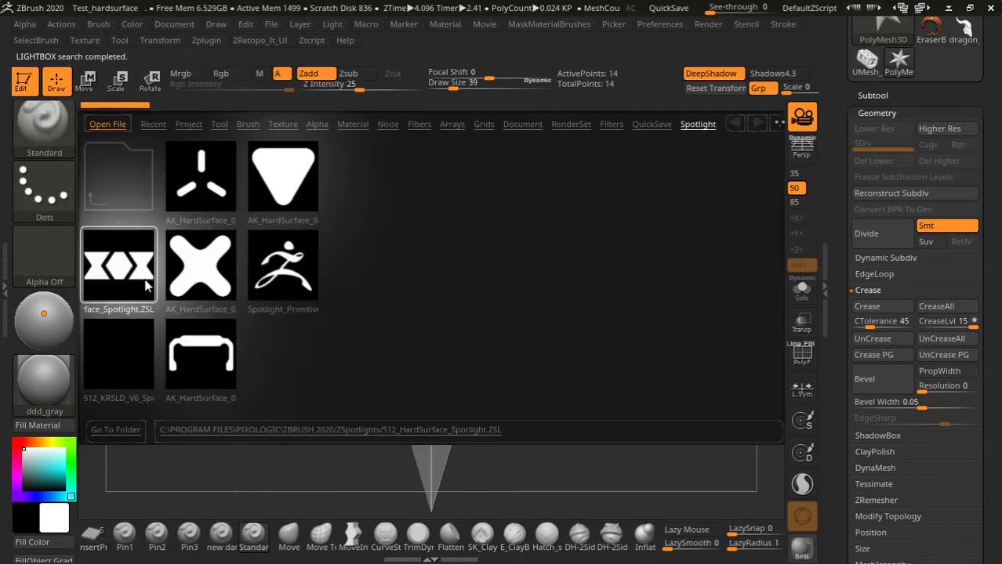
double_click(145, 281)
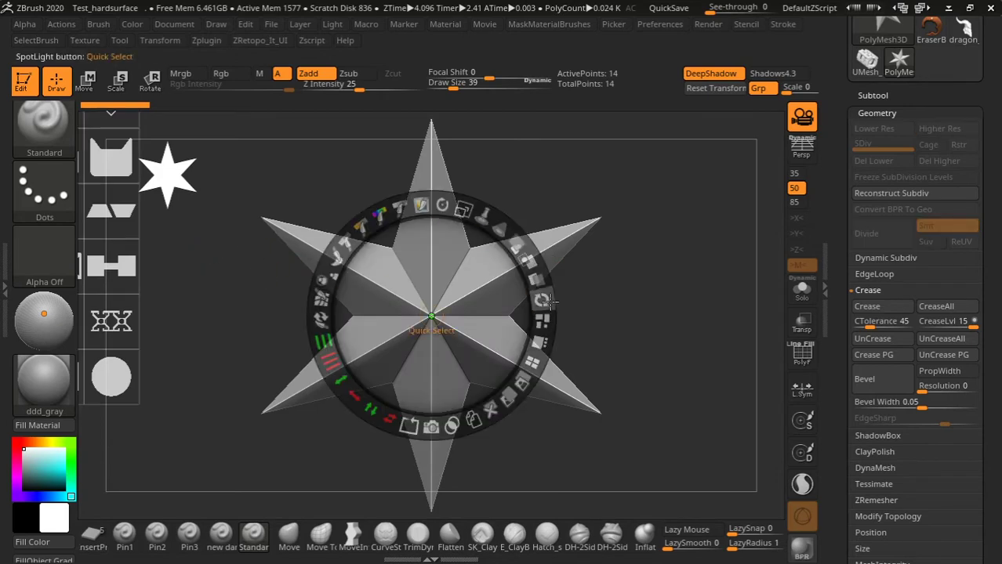
Step: Tile the images, scale a rounded square over the star, and Snapshot3D it into a subtool
left_click(537, 362)
left_click(541, 343)
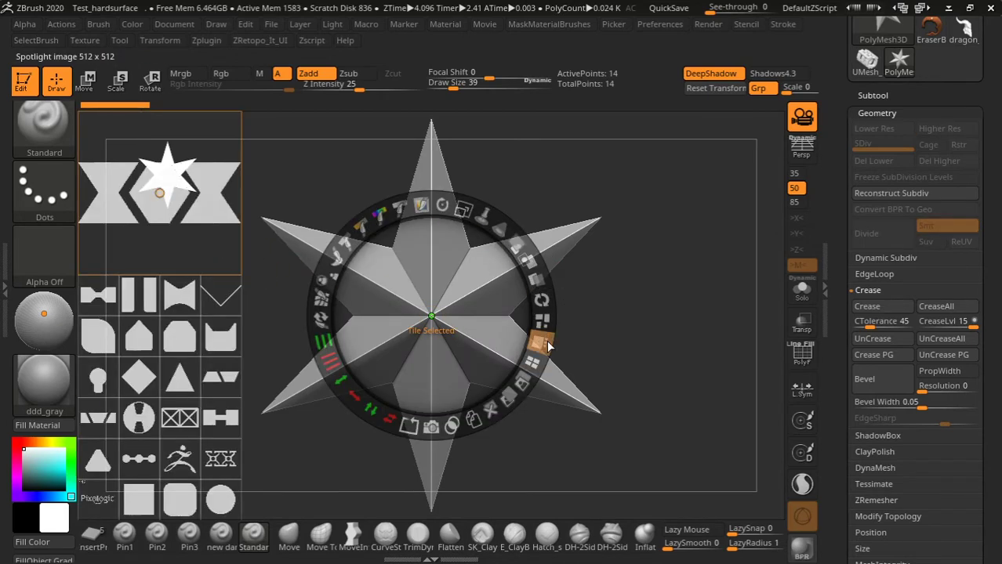
left_click(174, 332)
mouse_move(174, 332)
left_mouse_down()
mouse_move(252, 311)
mouse_move(440, 315)
mouse_move(458, 420)
mouse_move(449, 420)
mouse_move(441, 336)
left_mouse_up()
left_click_drag(462, 209, 443, 451)
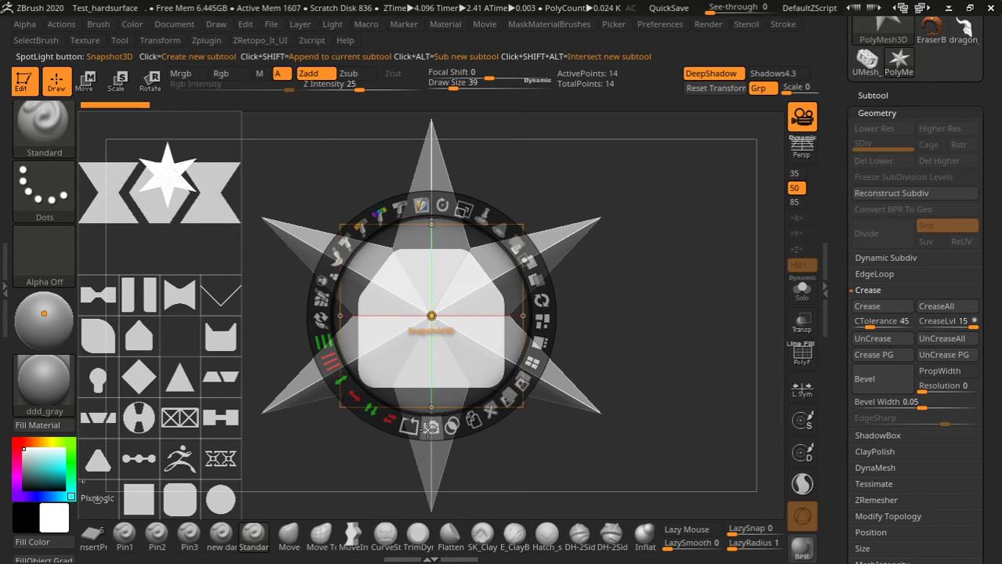
left_click(430, 428)
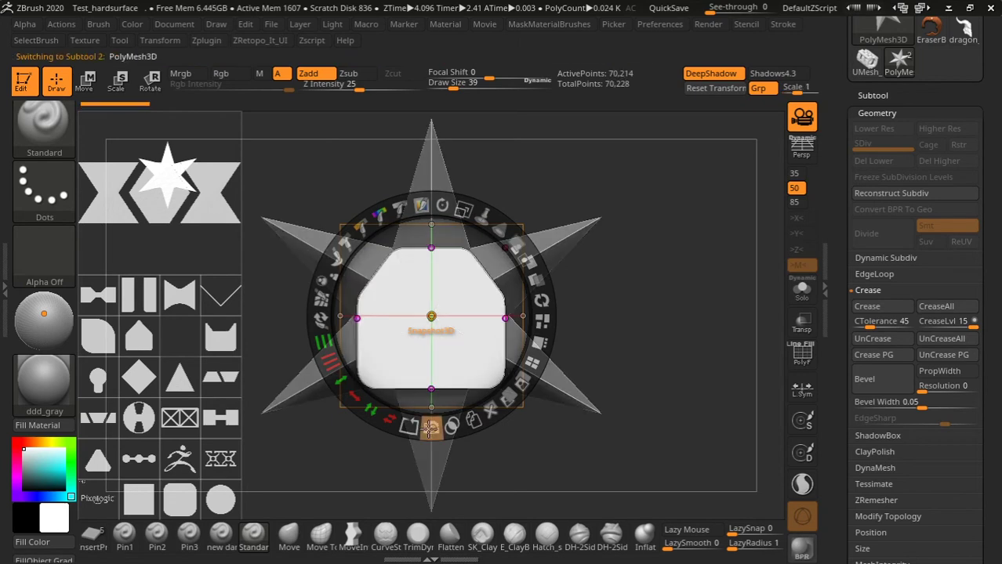
Step: Delete the star subtool, keeping the rounded block
left_click(886, 95)
left_click(917, 134)
left_click(883, 491)
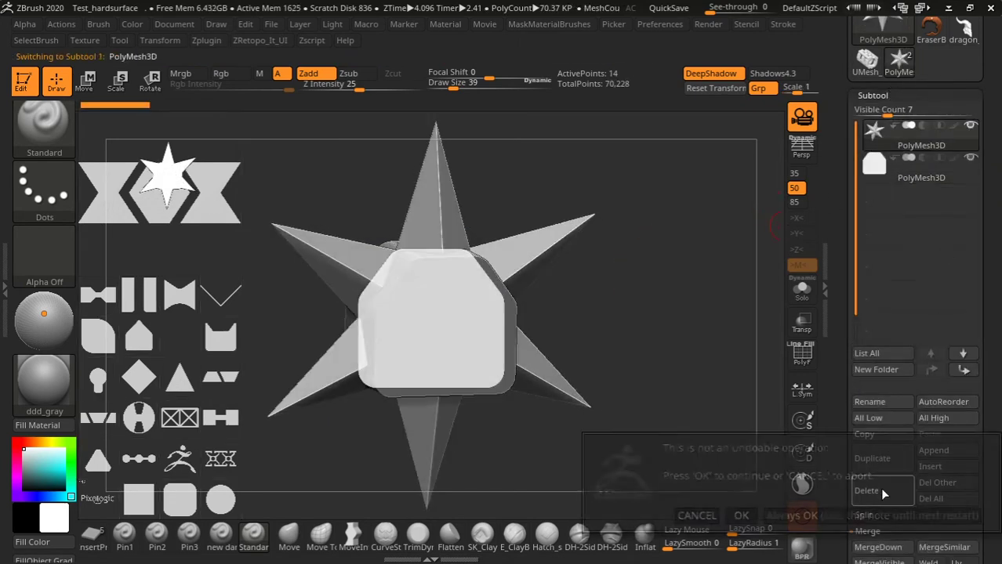
left_click(741, 516)
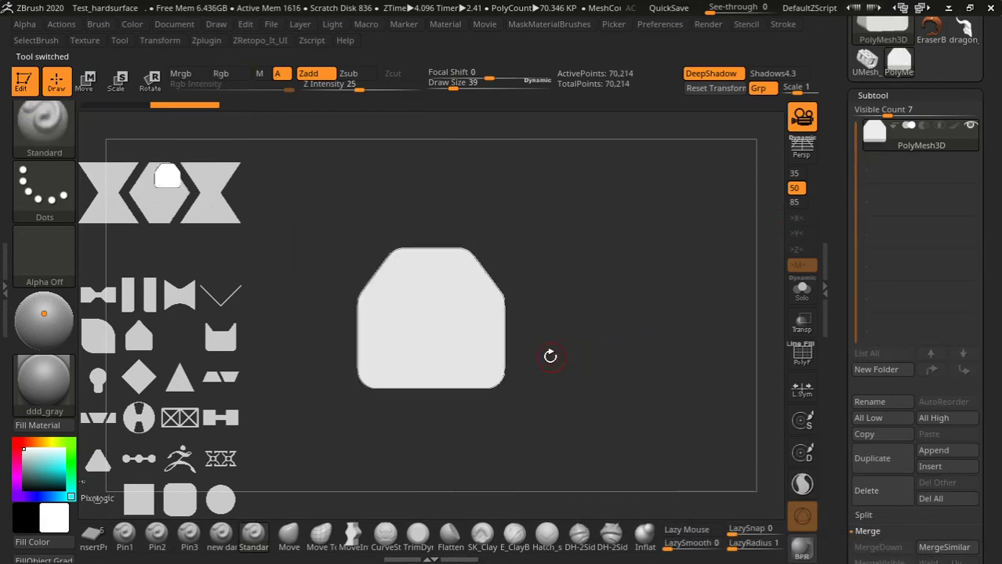
Step: Bring back Spotlight and position the cat-shaped image over the block
key("shift+z")
key("shift+z")
key("shift+z")
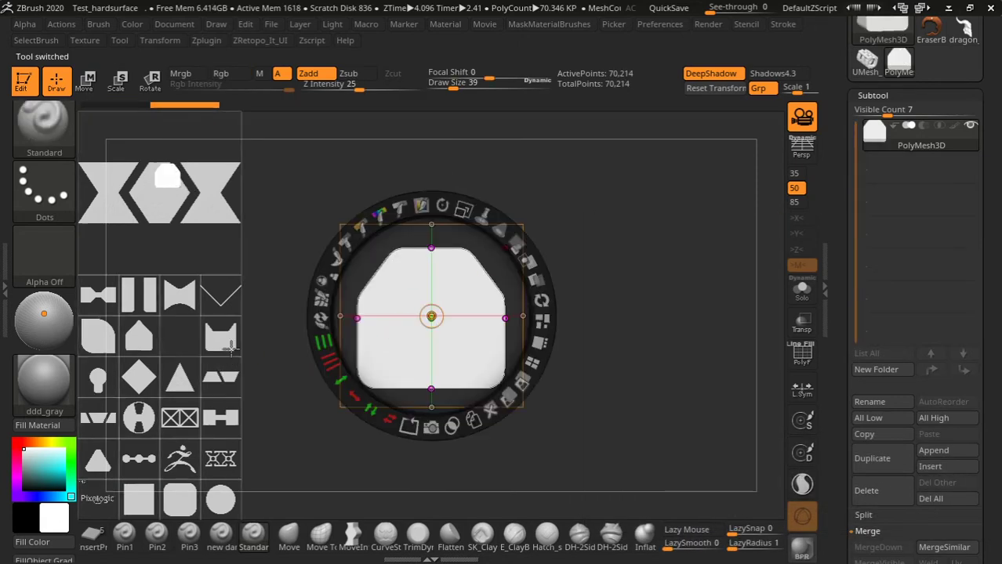
left_click(220, 337)
left_click_drag(225, 313, 355, 313)
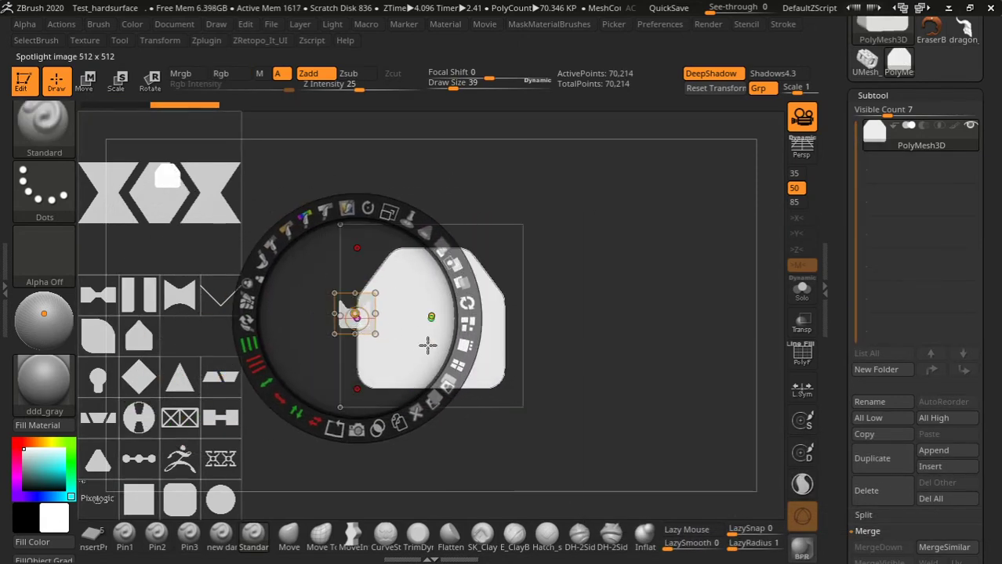
left_click(597, 348)
key("z")
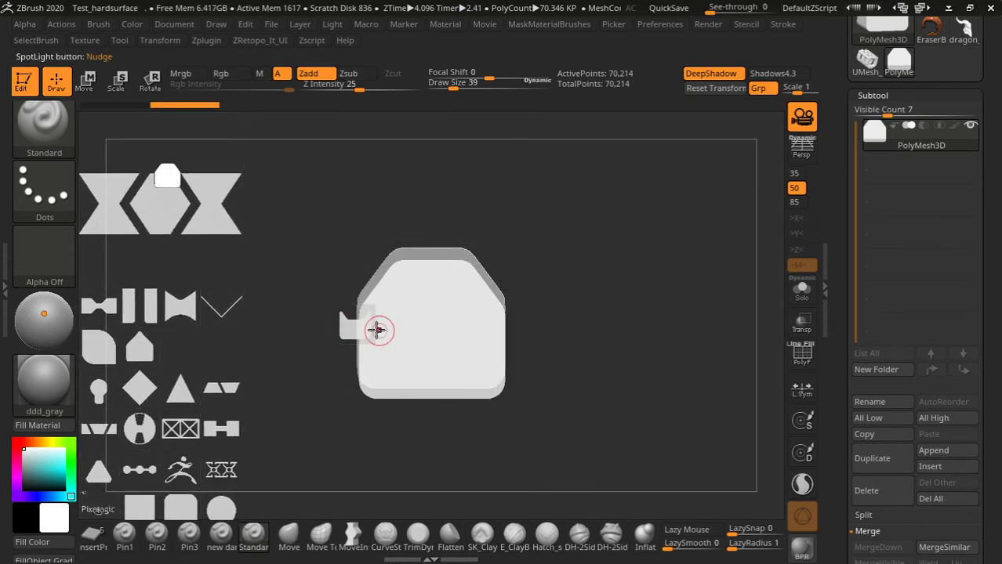
key("z")
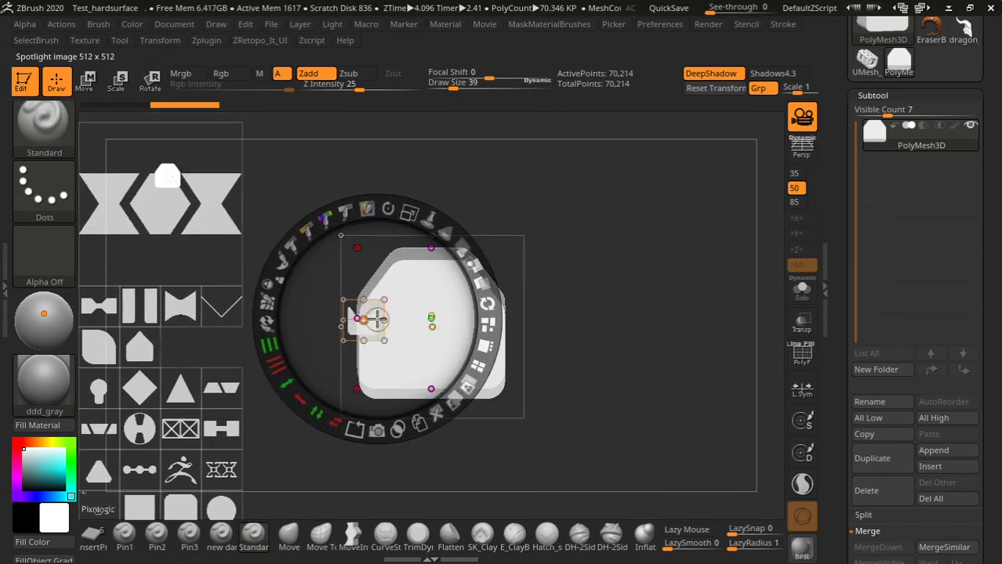
left_click_drag(377, 318, 395, 334)
left_click(358, 320)
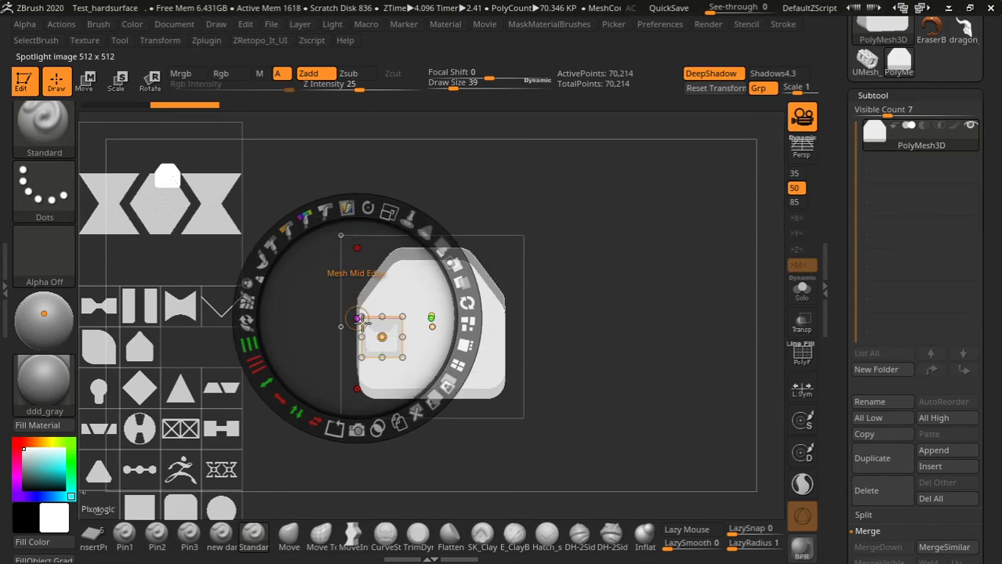
Step: Enlarge the cat image over the block's front and extrude it into a new subtool
key("ctrl+z")
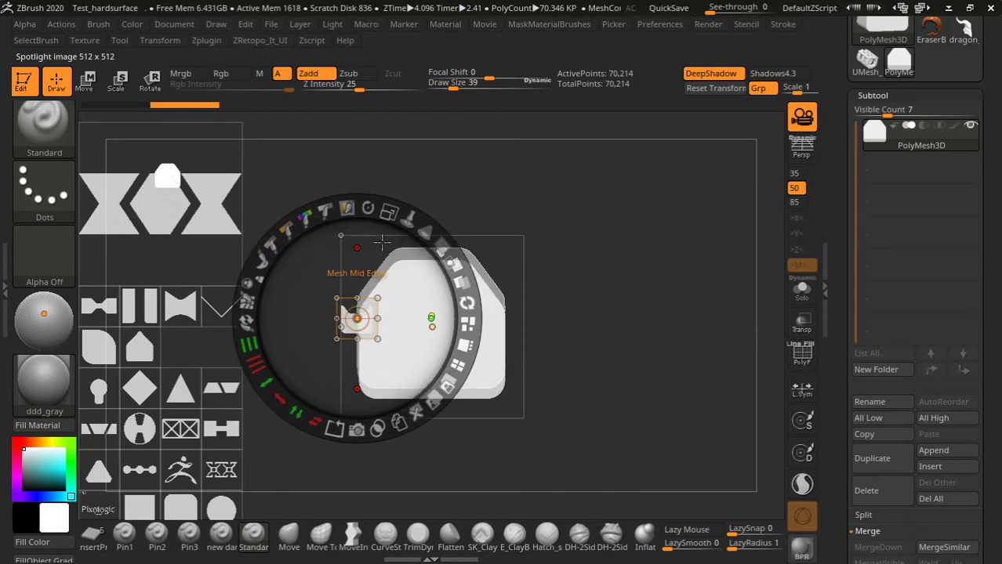
left_click_drag(389, 213, 384, 336)
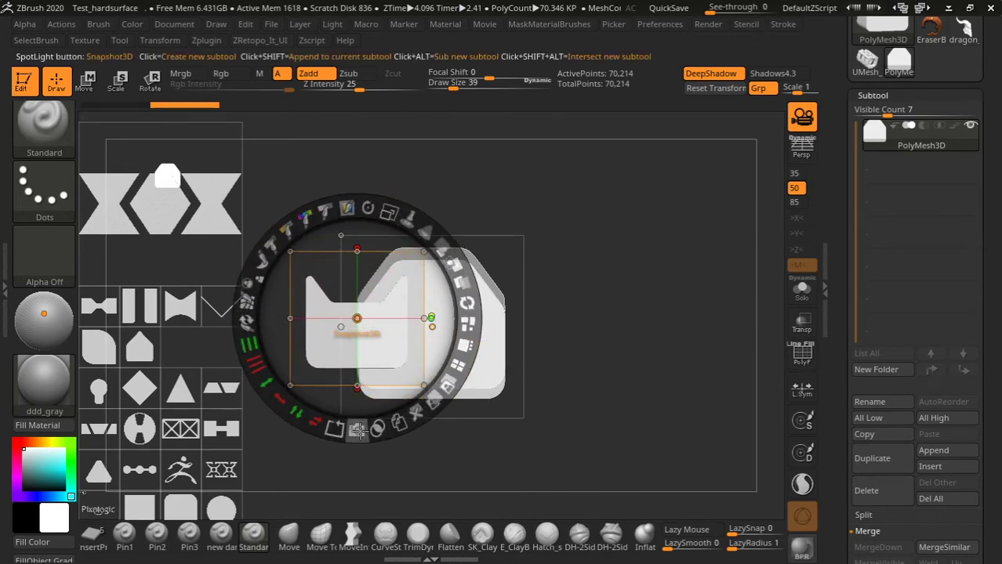
left_click(356, 430)
key("shift+z")
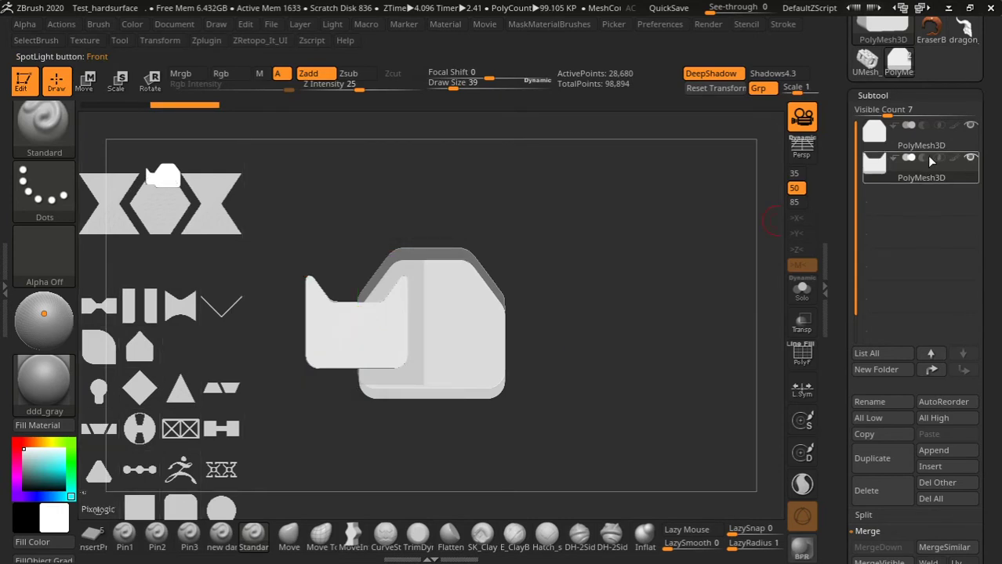
mouse_move(631, 253)
left_mouse_down()
mouse_move(655, 239)
mouse_move(651, 311)
mouse_move(667, 307)
left_mouse_up()
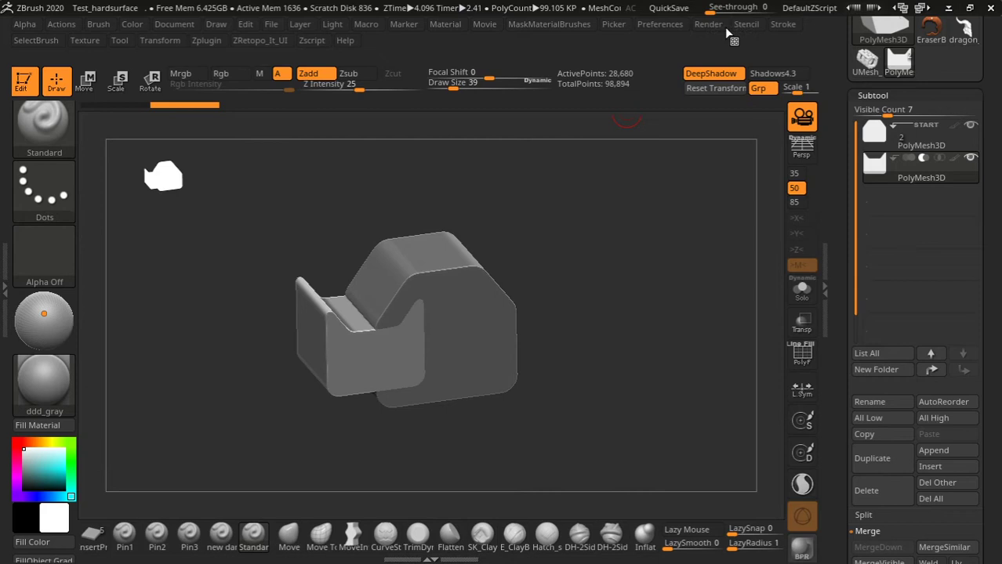
Step: Enable Live Boolean under Render > Render Booleans to preview the cut
left_click(708, 25)
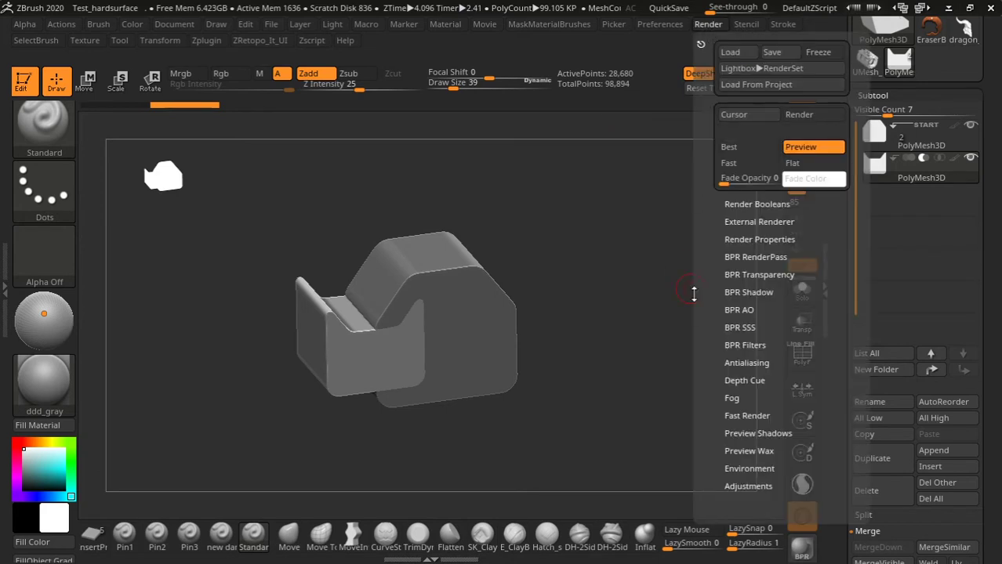
scroll(780, 327, "down", 1)
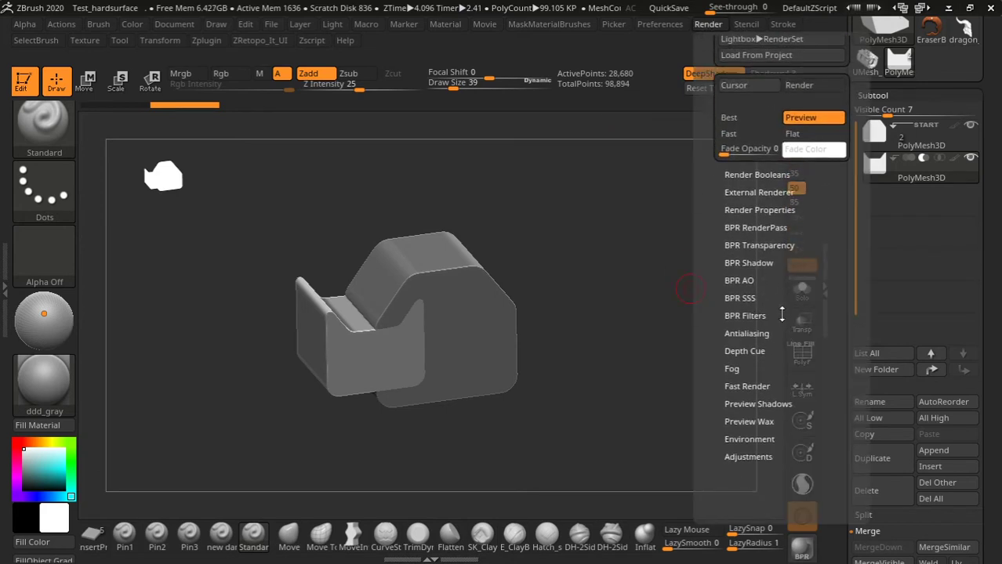
left_click(761, 214)
left_click(762, 212)
left_click(767, 176)
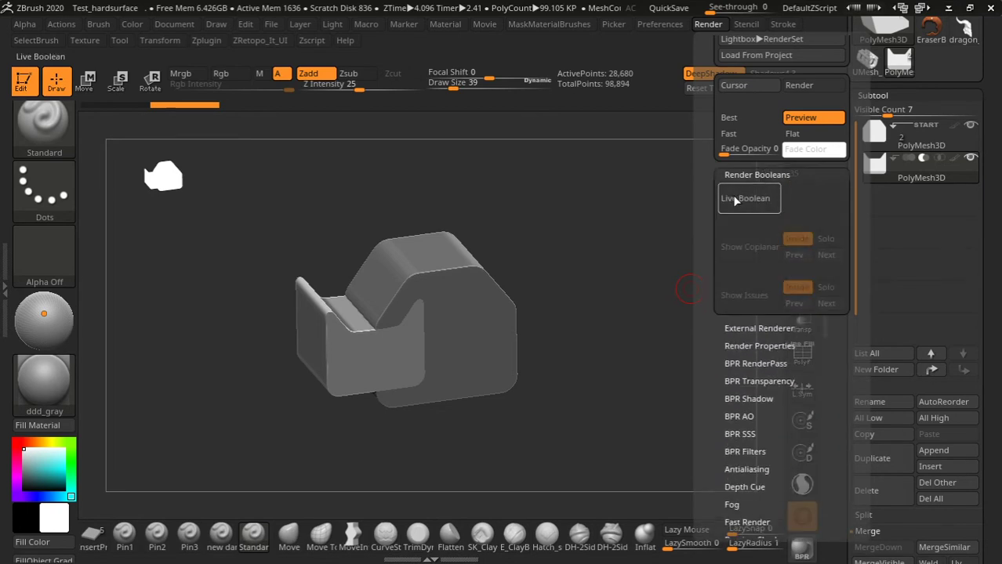
left_click(738, 195)
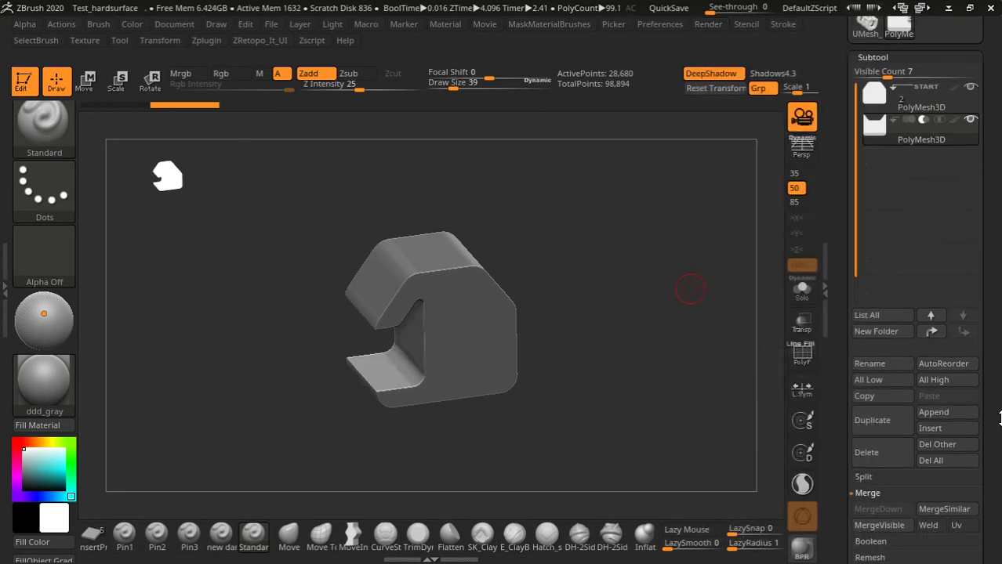
scroll(999, 435, "down", 1)
Step: Make the boolean mesh, creating the 57,722-point UMesh_PolyMesh3D2, and show its polygroups
left_click(870, 522)
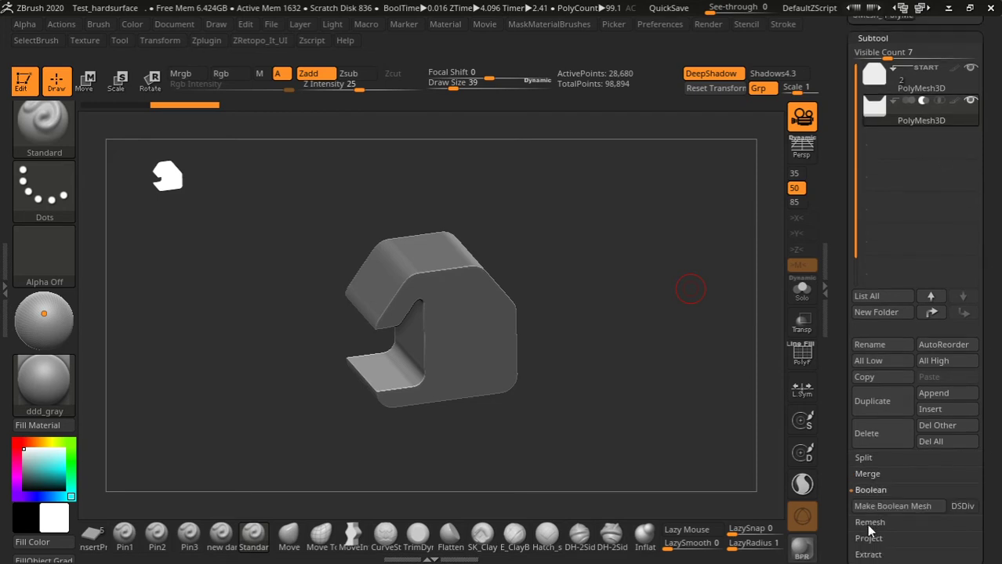
left_click(892, 507)
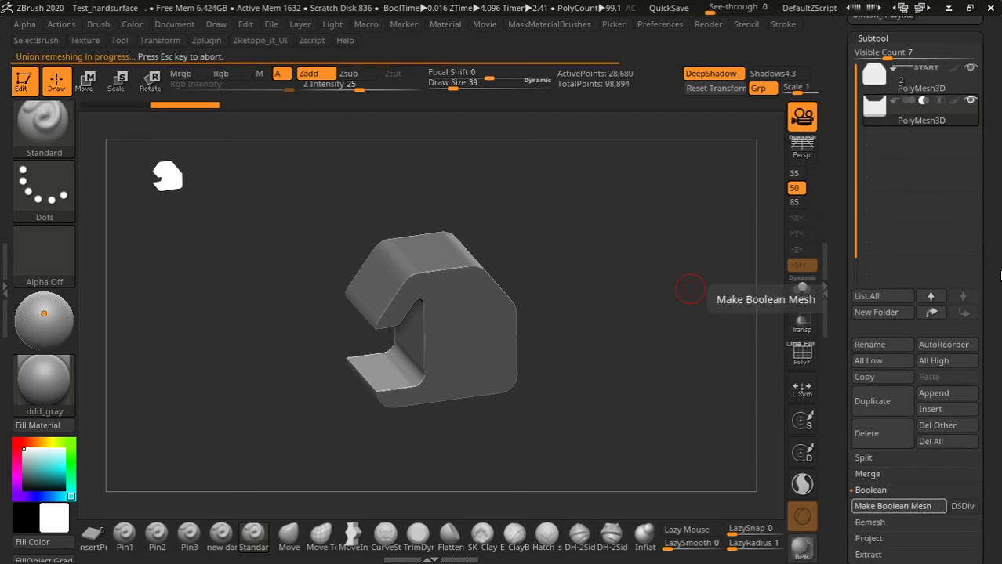
scroll(997, 230, "up", 5)
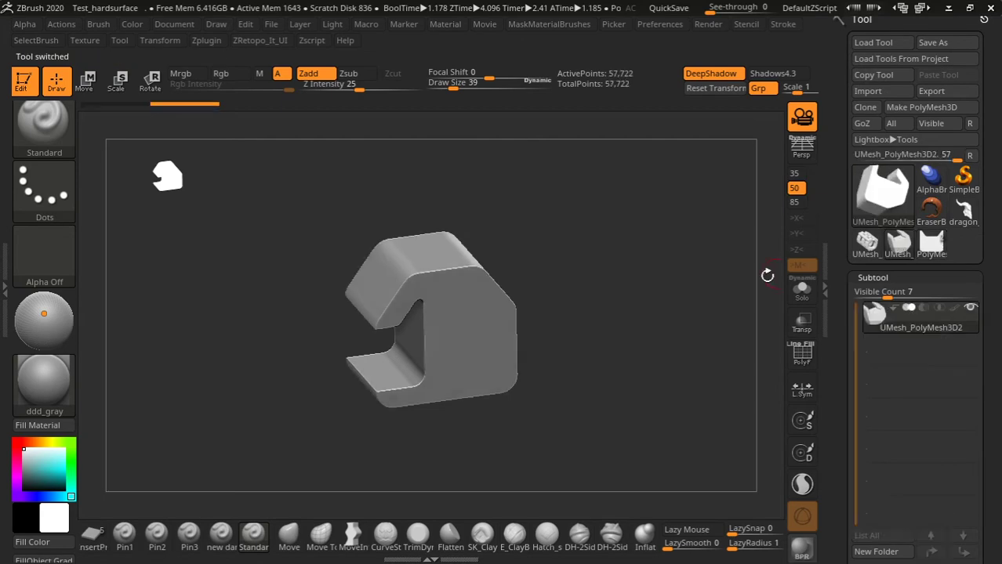
mouse_move(712, 313)
left_mouse_down()
mouse_move(704, 344)
mouse_move(671, 291)
mouse_move(687, 252)
mouse_move(673, 252)
mouse_move(671, 283)
mouse_move(460, 206)
left_mouse_up()
key("shift+f")
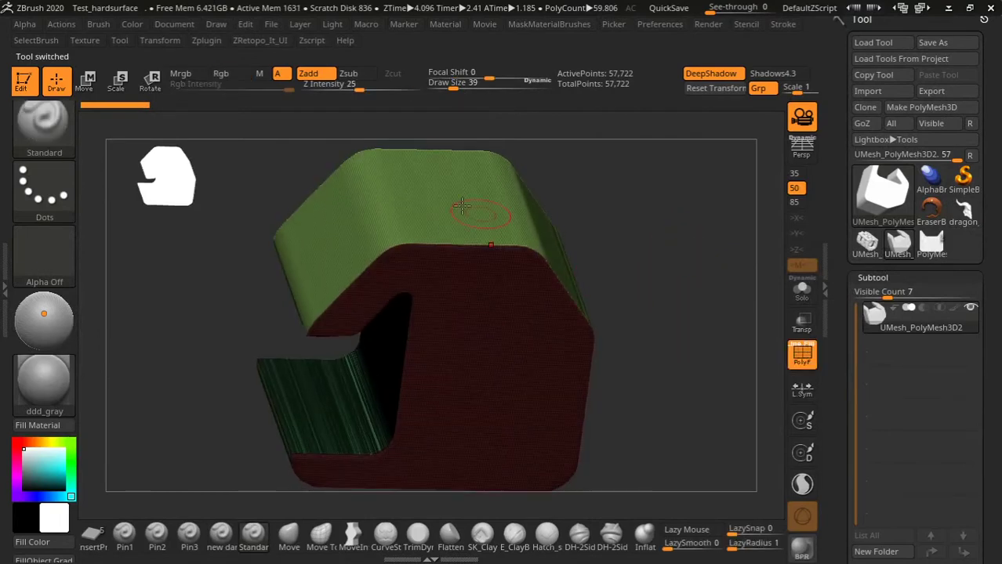
Step: Run a ZRetopoIt preset on UMesh_PolyMesh3D2, remeshing it to 3,507 quad points
left_click(206, 40)
left_click_drag(292, 451, 292, 183)
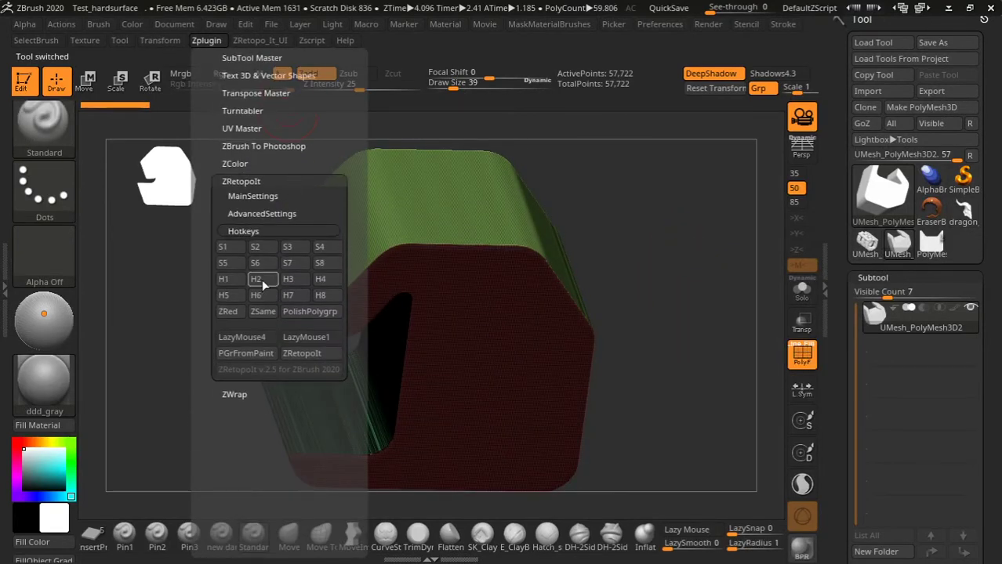
left_click(324, 282)
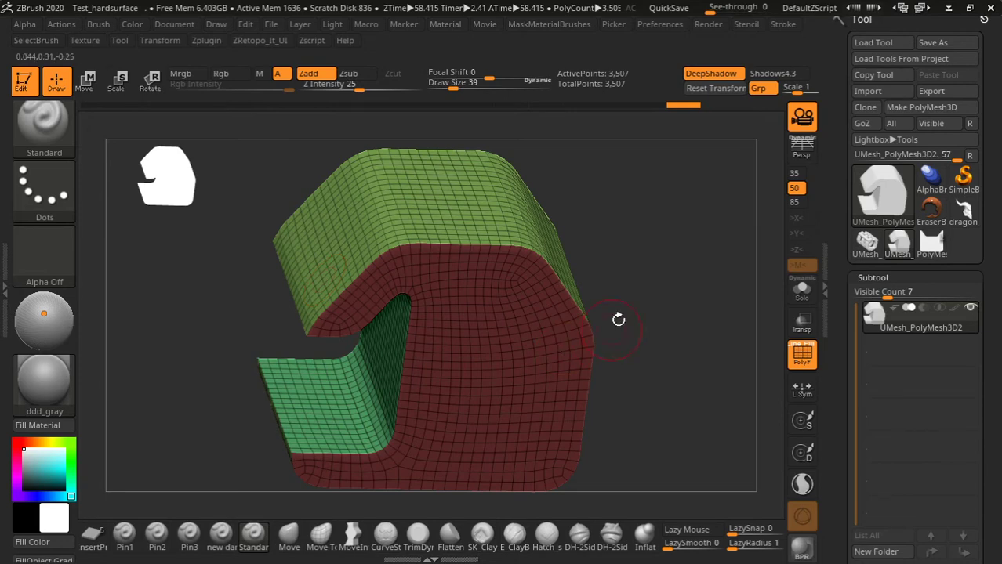
Step: Halve the quad mesh's density once with ZRetopoIt's ZRed and inspect the result
mouse_move(613, 267)
left_mouse_down()
mouse_move(664, 273)
mouse_move(733, 358)
mouse_move(694, 298)
mouse_move(603, 291)
mouse_move(379, 151)
left_mouse_up()
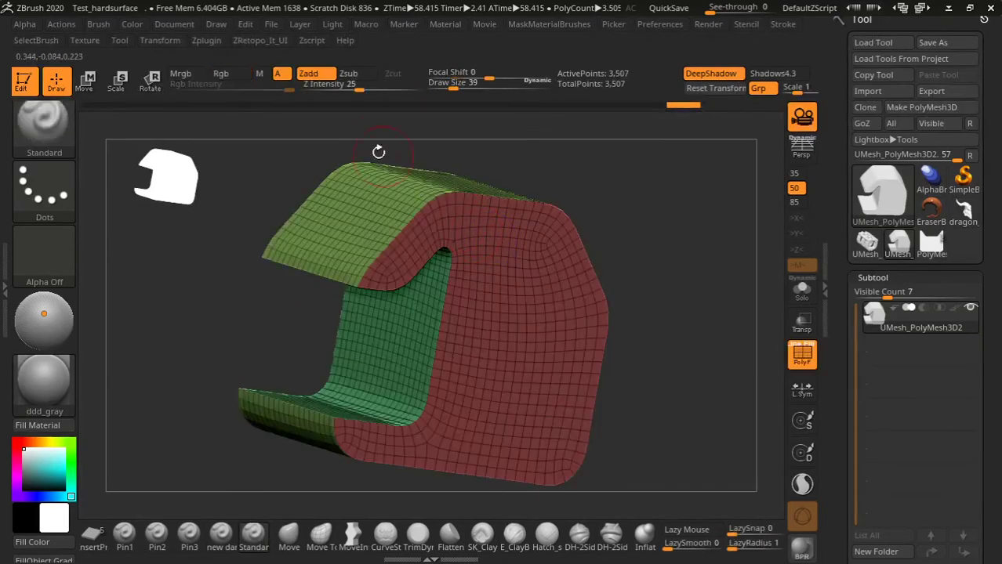
left_click(206, 40)
scroll(273, 337, "down", 5)
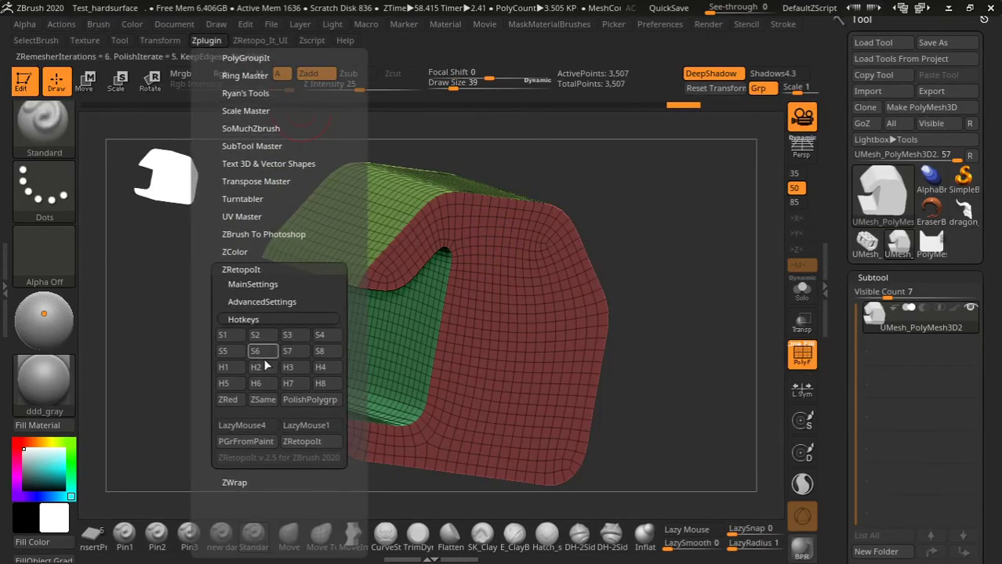
left_click(232, 400)
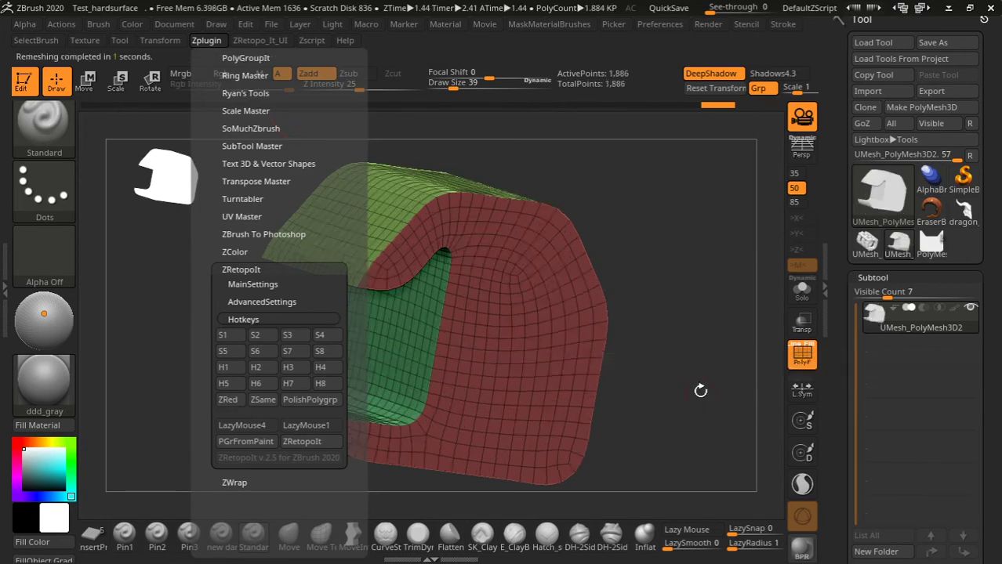
mouse_move(688, 297)
left_mouse_down()
mouse_move(662, 380)
mouse_move(691, 378)
mouse_move(704, 325)
mouse_move(706, 363)
mouse_move(682, 380)
mouse_move(564, 329)
left_mouse_up()
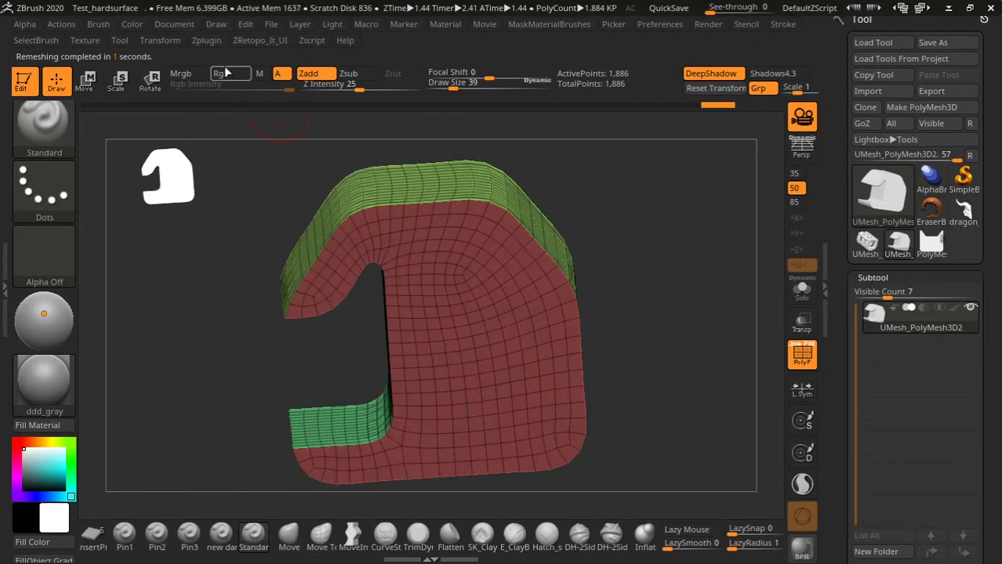
Step: Run ZRed again to bring the polygrouped quad mesh down to 576 points
left_click(207, 40)
scroll(235, 314, "down", 5)
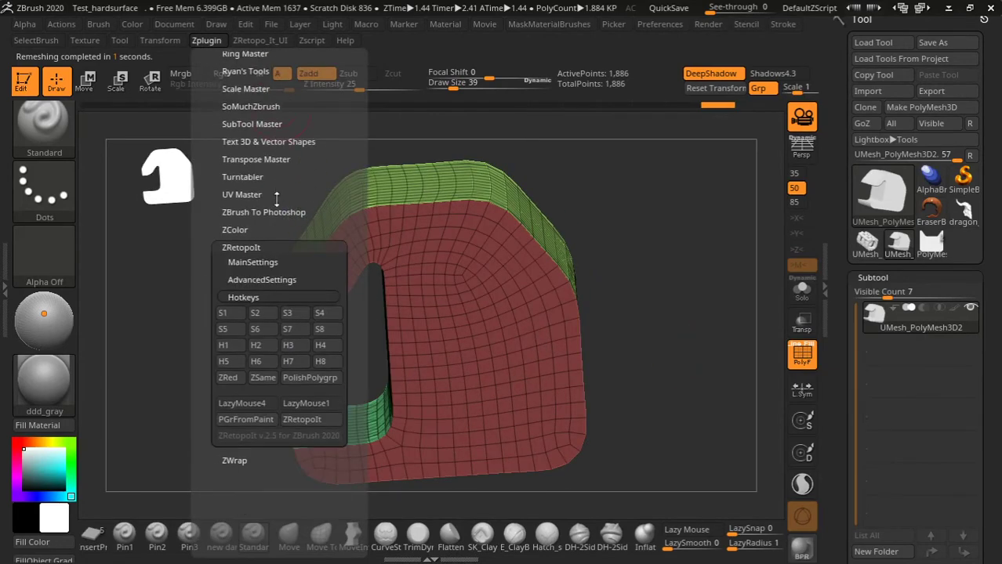
left_click(225, 381)
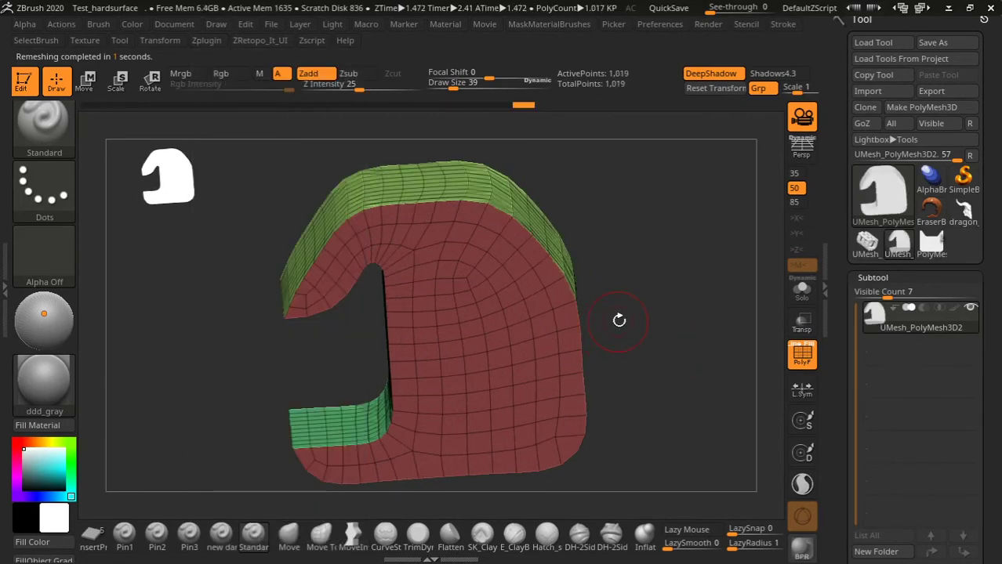
mouse_move(622, 320)
left_mouse_down()
mouse_move(705, 293)
mouse_move(700, 273)
mouse_move(737, 279)
mouse_move(756, 336)
mouse_move(512, 332)
left_mouse_up()
left_click(206, 40)
scroll(224, 353, "down", 5)
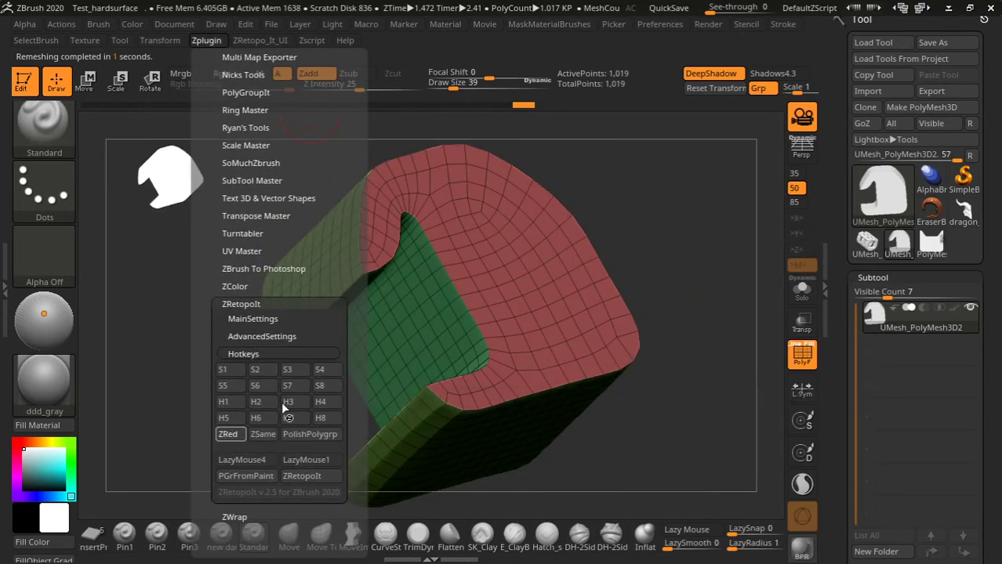
mouse_move(708, 223)
left_mouse_down()
mouse_move(677, 284)
mouse_move(693, 253)
mouse_move(731, 313)
mouse_move(727, 282)
mouse_move(727, 325)
mouse_move(678, 213)
mouse_move(693, 235)
mouse_move(682, 326)
mouse_move(692, 319)
mouse_move(696, 307)
mouse_move(661, 351)
mouse_move(631, 344)
mouse_move(642, 293)
mouse_move(663, 291)
left_mouse_up()
left_click_drag(656, 227, 675, 225)
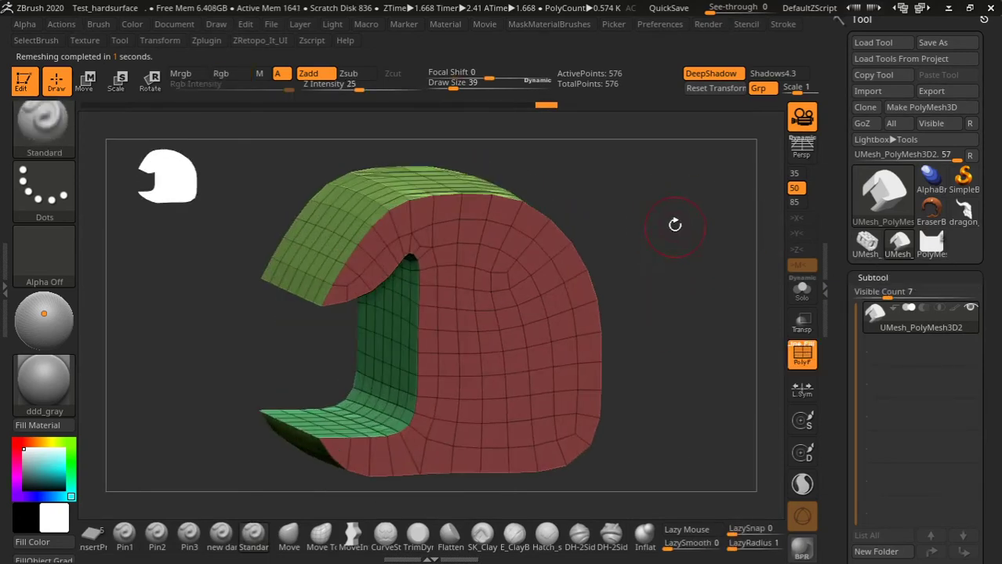
mouse_move(545, 110)
left_mouse_down()
mouse_move(524, 106)
mouse_move(547, 111)
left_mouse_up()
Step: Lower the bevel width and subdivide twice to preview the sharpened edges
left_click(873, 277)
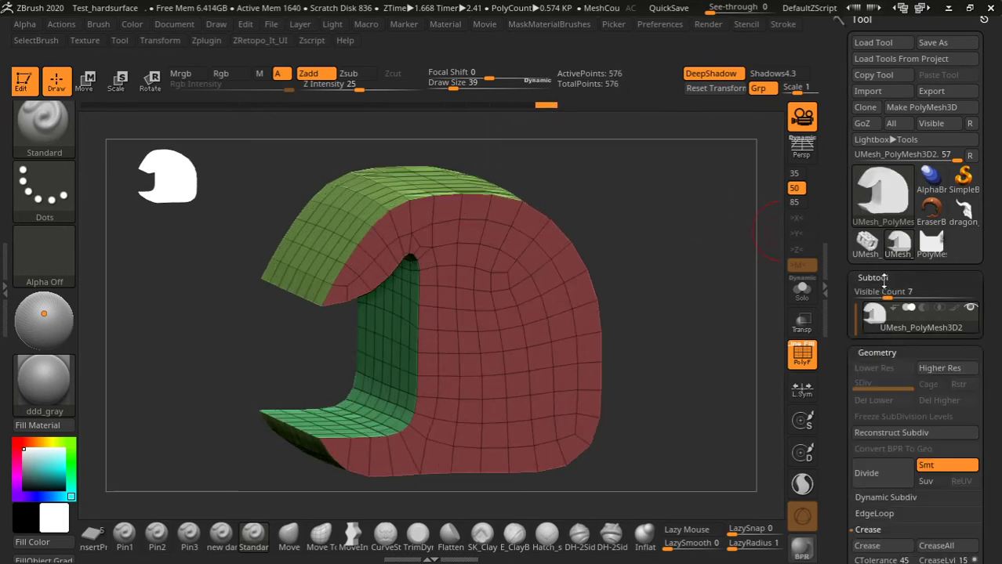
scroll(966, 336, "down", 3)
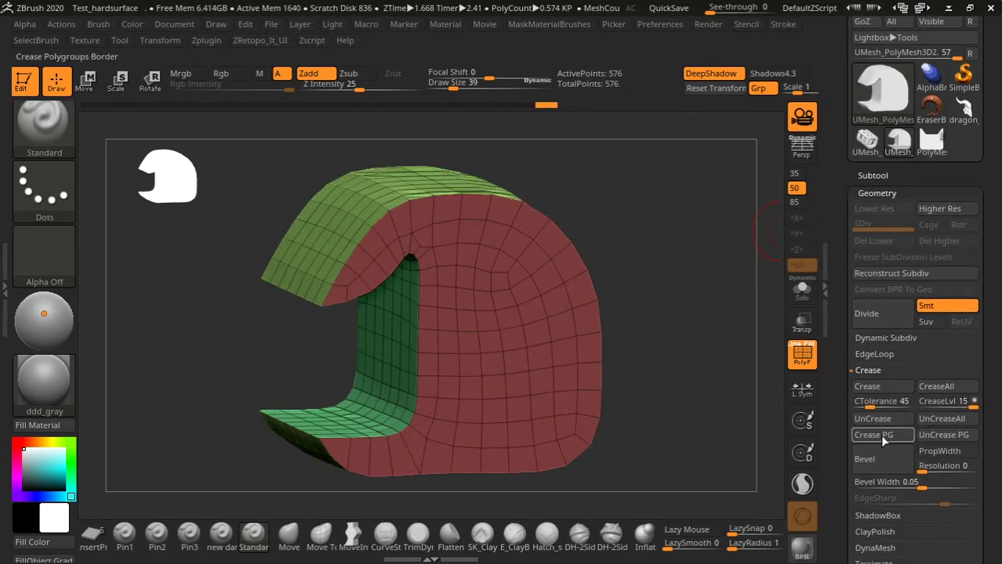
left_click_drag(658, 376, 705, 345)
scroll(892, 447, "down", 1)
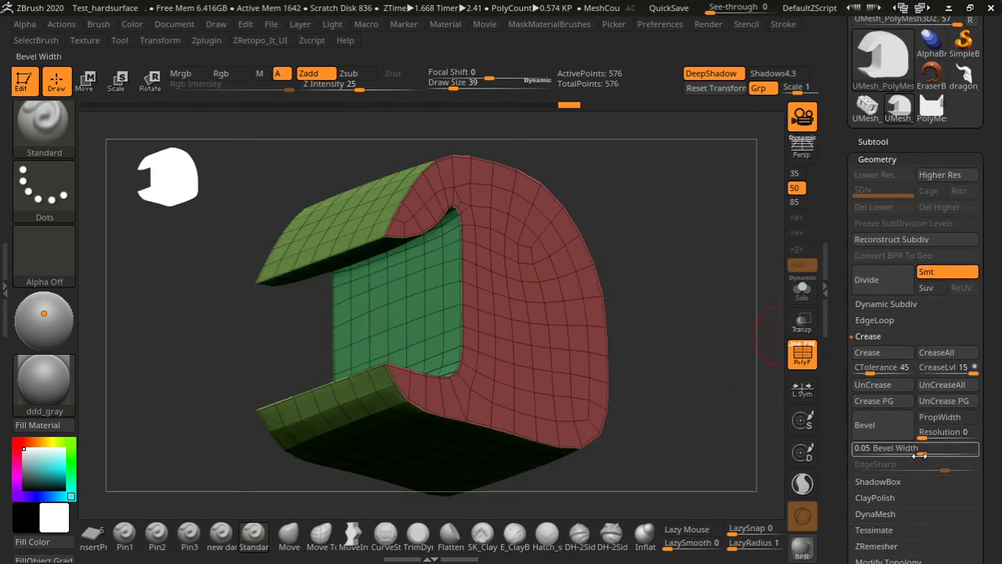
left_click_drag(920, 455, 891, 456)
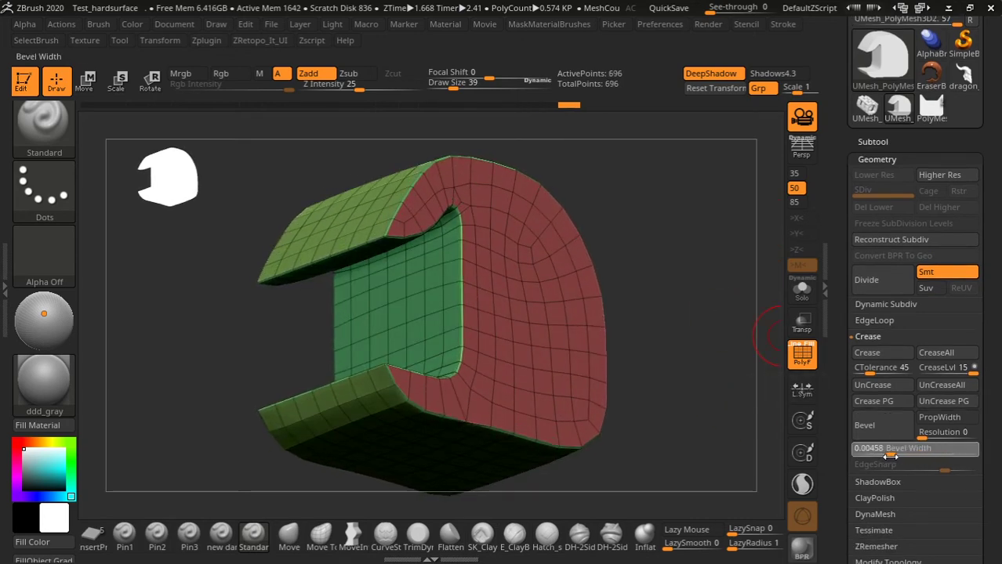
left_click(877, 283)
left_click(878, 282)
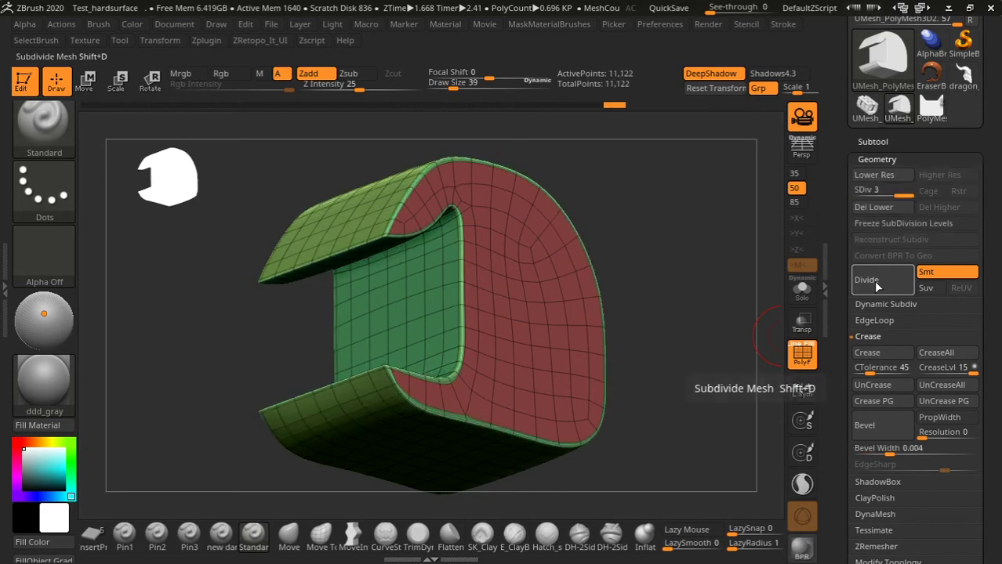
left_click(878, 282)
key("shift+f")
mouse_move(620, 170)
left_mouse_down()
mouse_move(671, 293)
mouse_move(725, 319)
mouse_move(718, 441)
mouse_move(682, 336)
left_mouse_up()
Step: Return to the lowest subdivision level, undo, and widen the bevel again
key("shift+d")
key("shift+d")
key("shift+d")
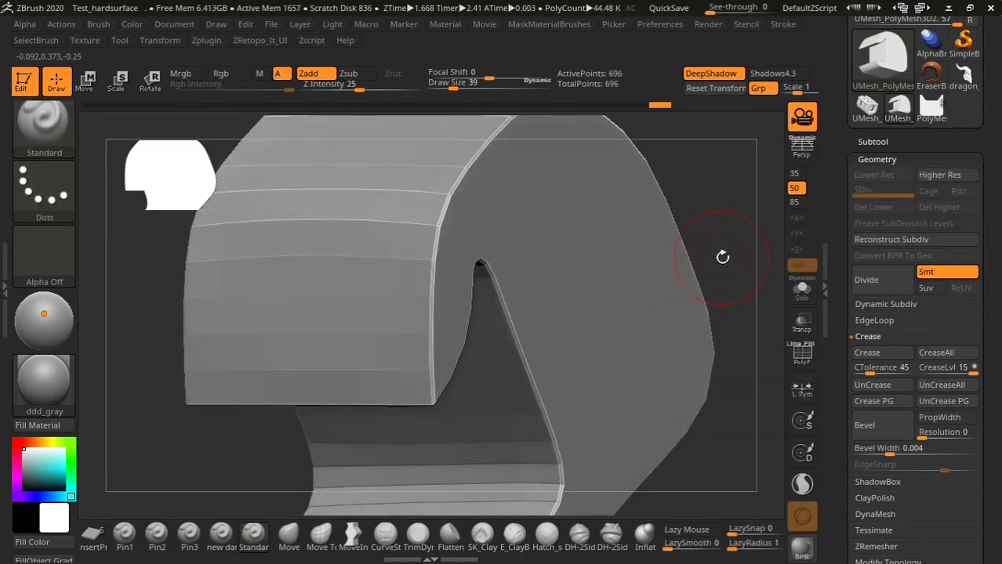
key("shift+f")
key("ctrl+z")
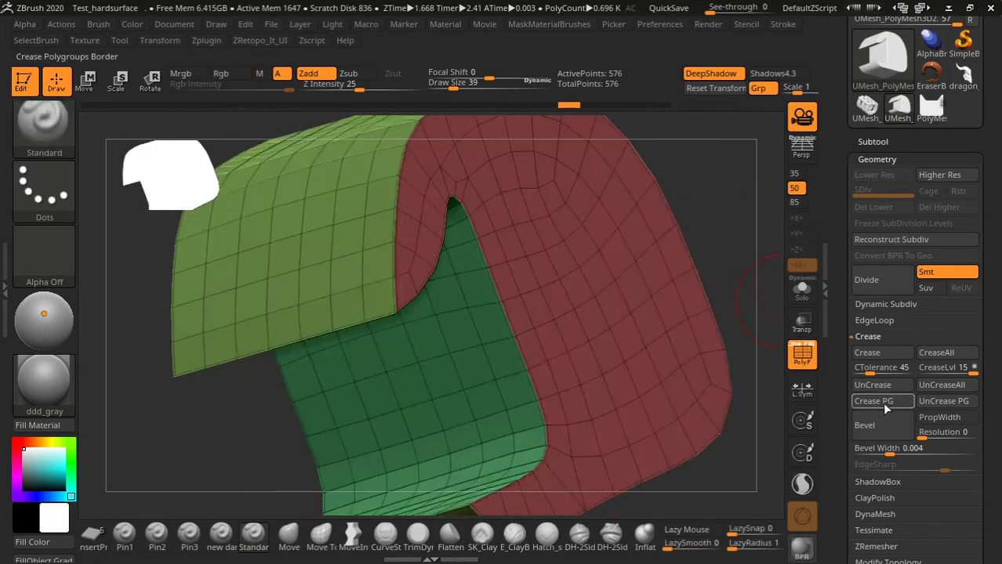
left_click_drag(884, 449, 907, 454)
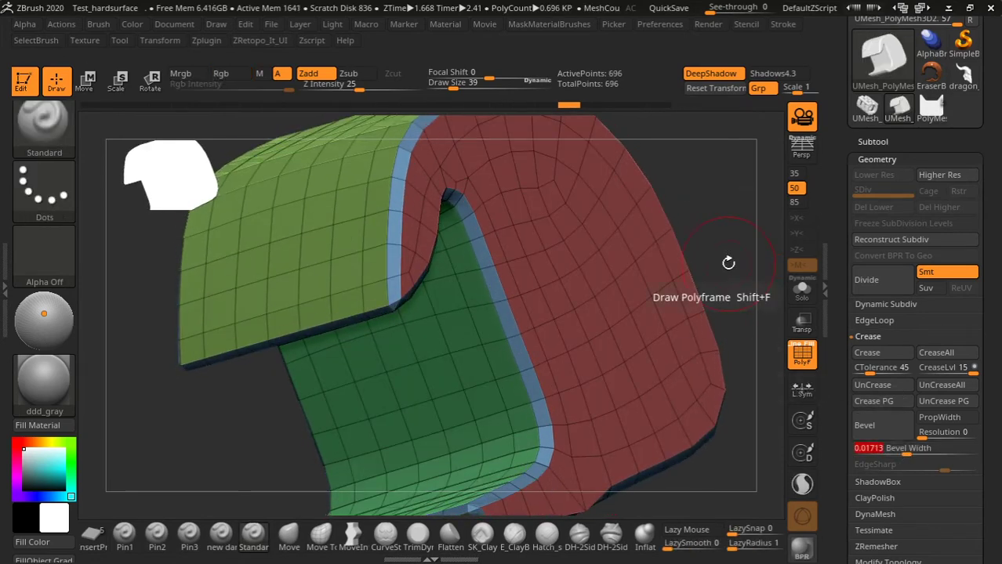
mouse_move(742, 273)
left_mouse_down()
mouse_move(671, 228)
mouse_move(711, 275)
left_mouse_up()
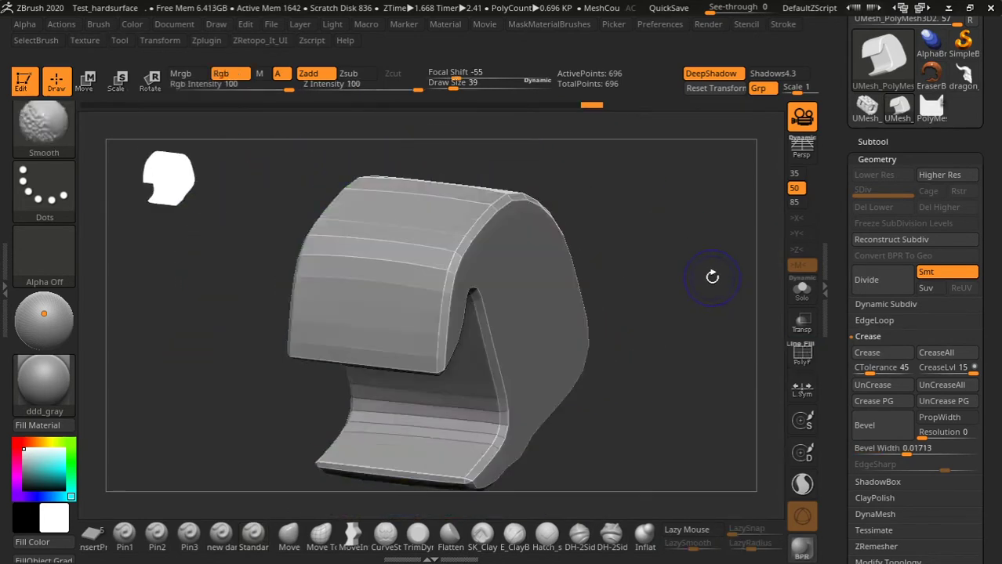
Step: Crease the polygroup borders, narrow the bevel to 0.00267, and subdivide to SDiv 3 (14,898 points)
key("shift+f")
scroll(693, 282, "up", 5)
left_click(891, 402)
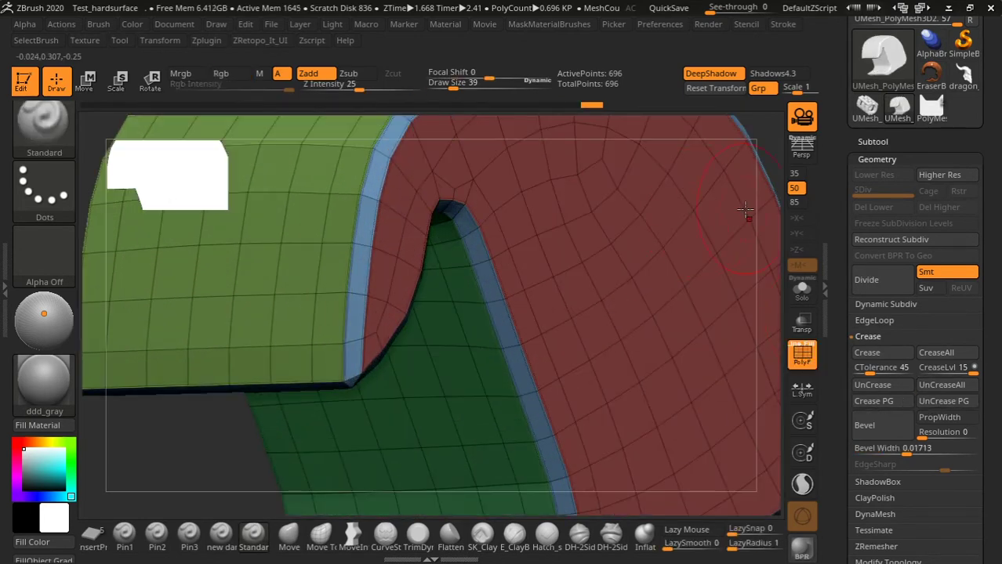
key("f")
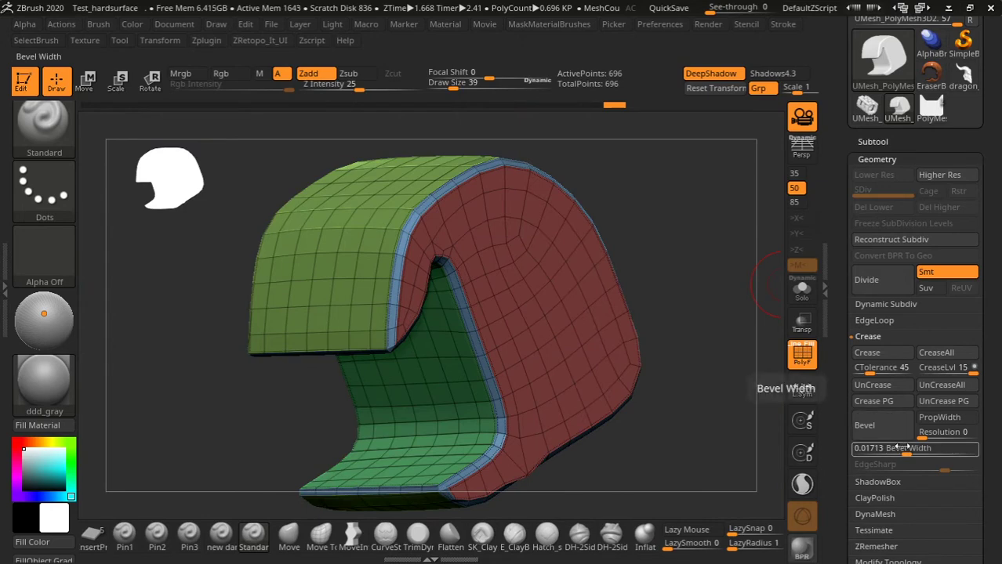
mouse_move(909, 448)
left_mouse_down()
mouse_move(921, 450)
mouse_move(893, 452)
left_mouse_up()
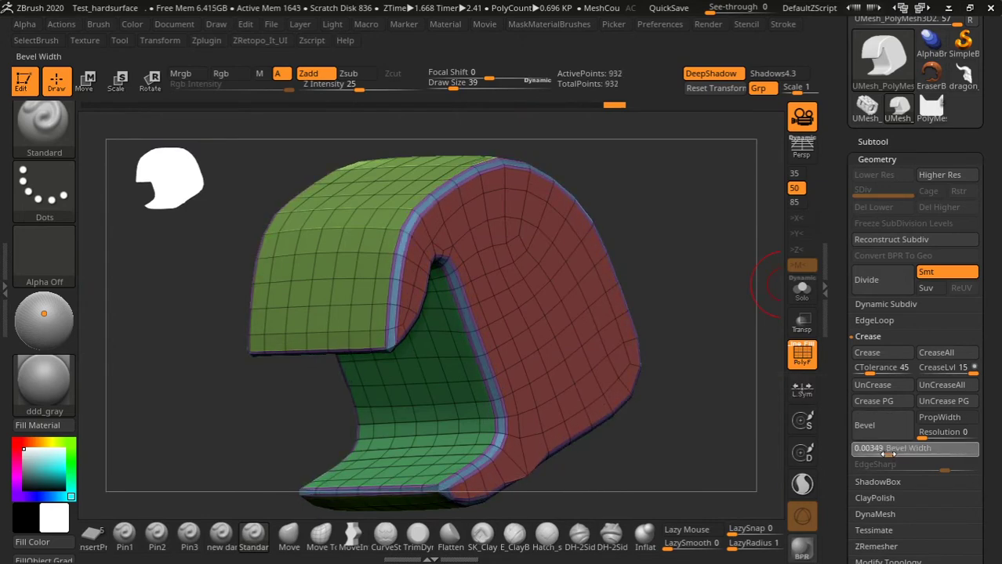
key("ctrl+d")
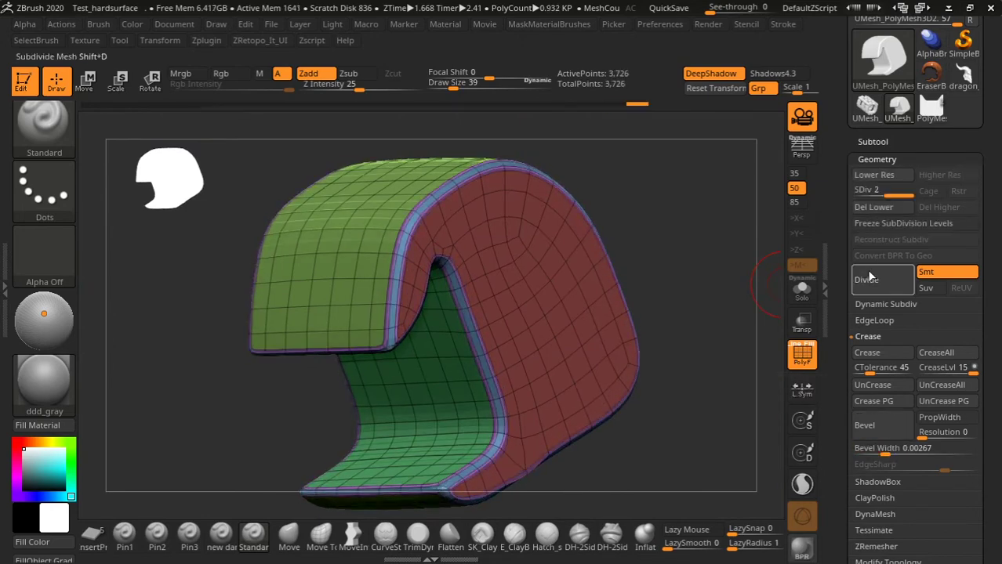
key("ctrl+d")
key("shift+f")
mouse_move(717, 316)
left_mouse_down()
mouse_move(741, 327)
mouse_move(681, 366)
mouse_move(677, 231)
mouse_move(677, 291)
mouse_move(706, 269)
mouse_move(670, 270)
mouse_move(749, 273)
left_mouse_up()
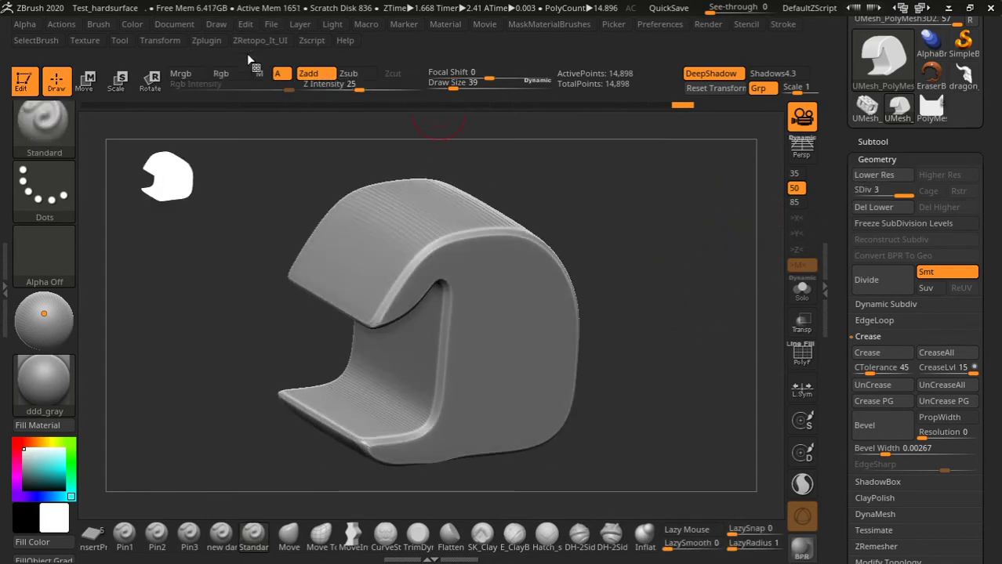
left_click(206, 40)
scroll(296, 173, "down", 5)
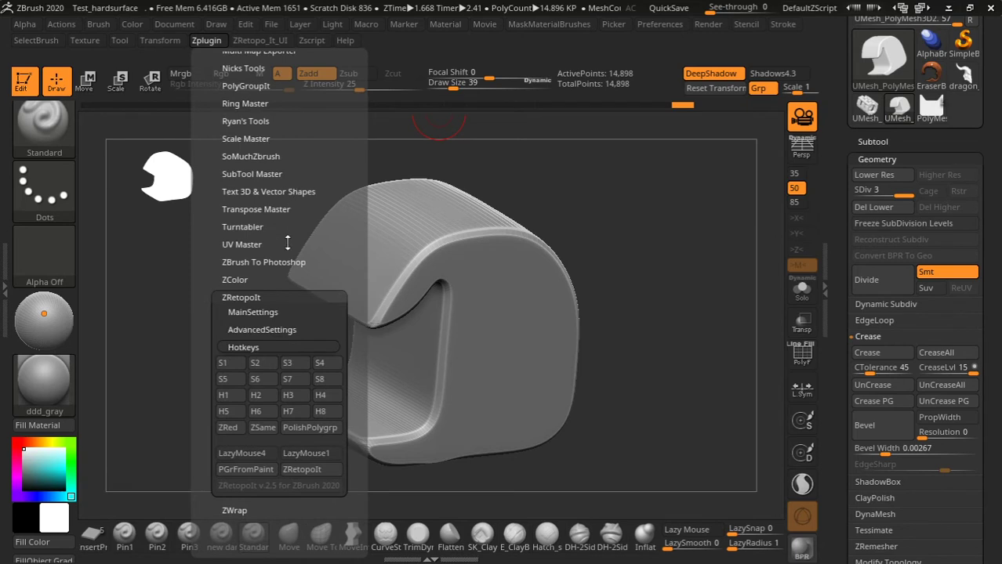
left_click(261, 347)
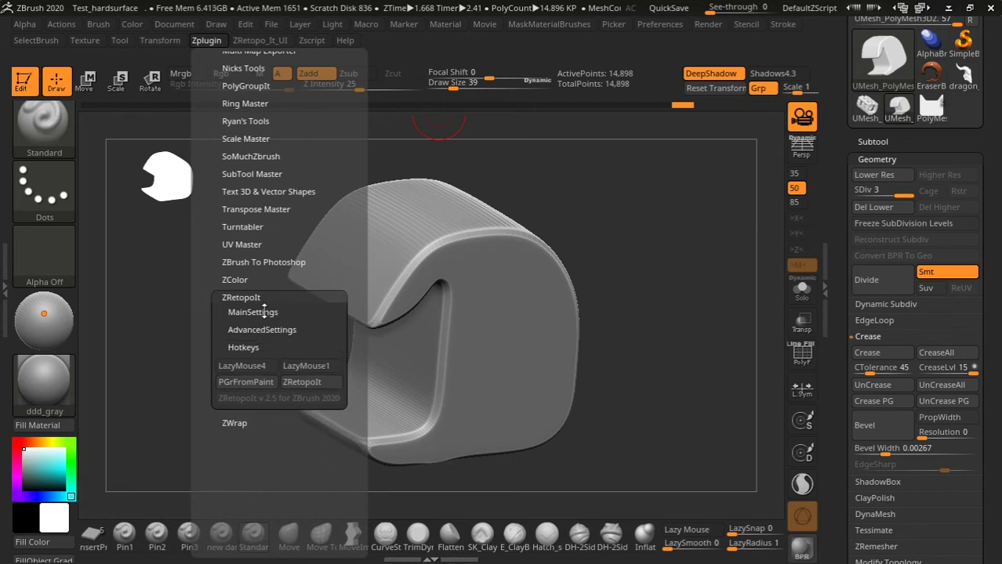
scroll(298, 239, "down", 3)
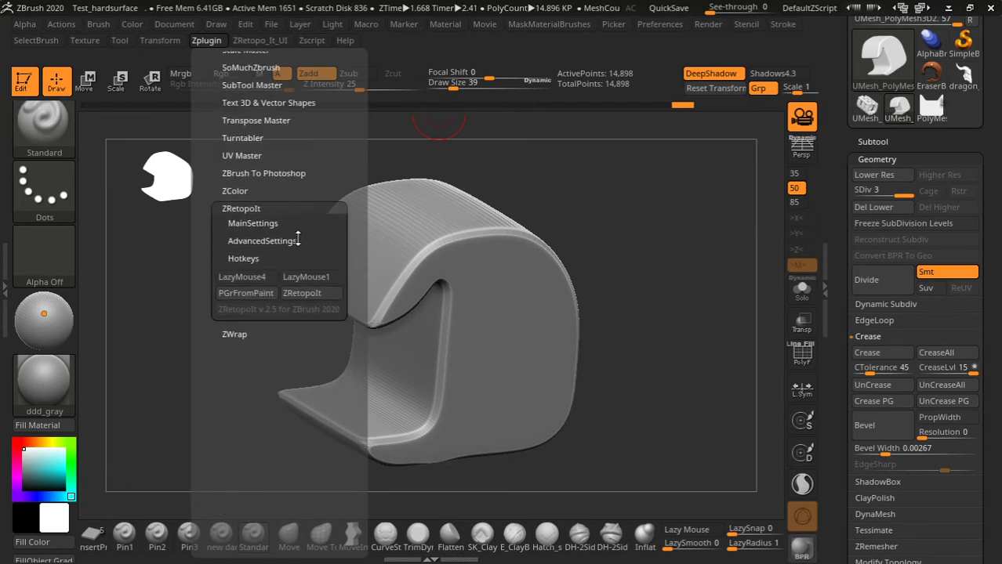
left_click(252, 223)
left_click(252, 222)
left_click(249, 241)
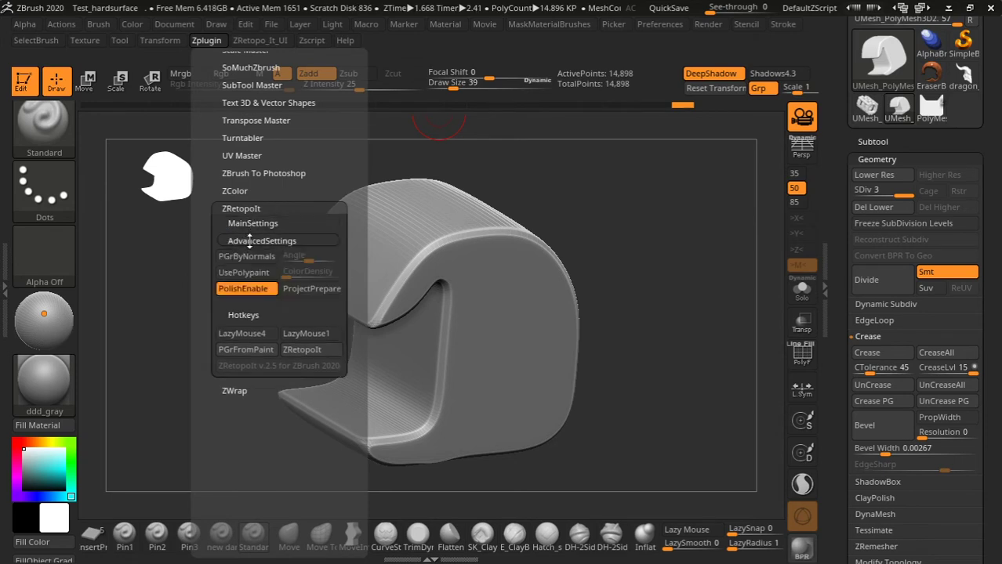
left_click(249, 241)
left_click(268, 223)
type("5")
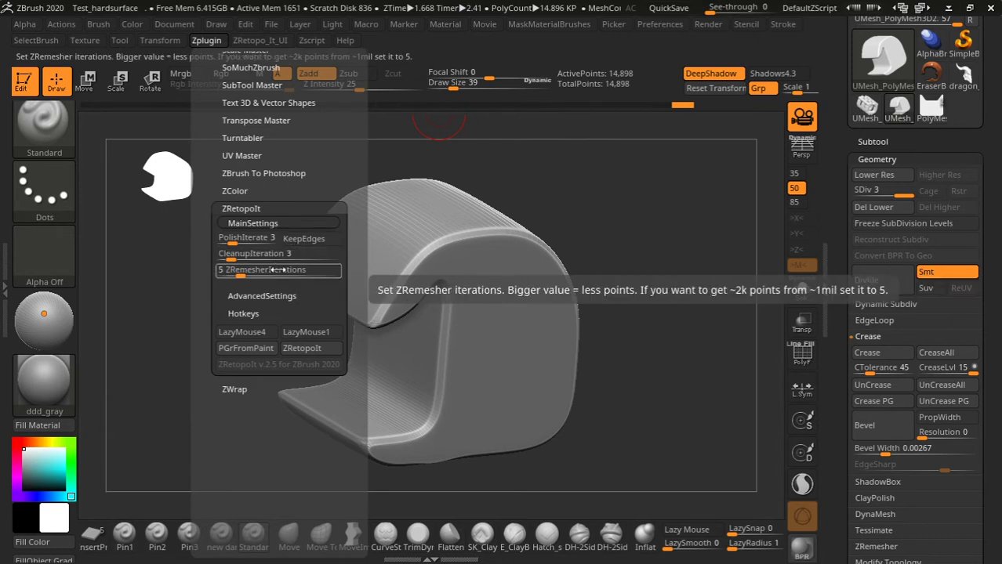
left_click(265, 222)
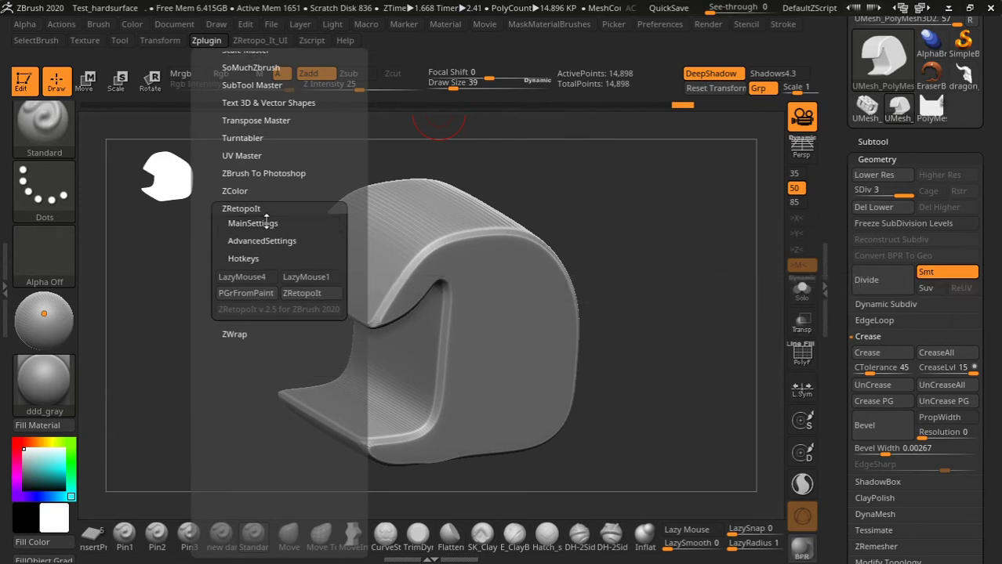
left_click(266, 223)
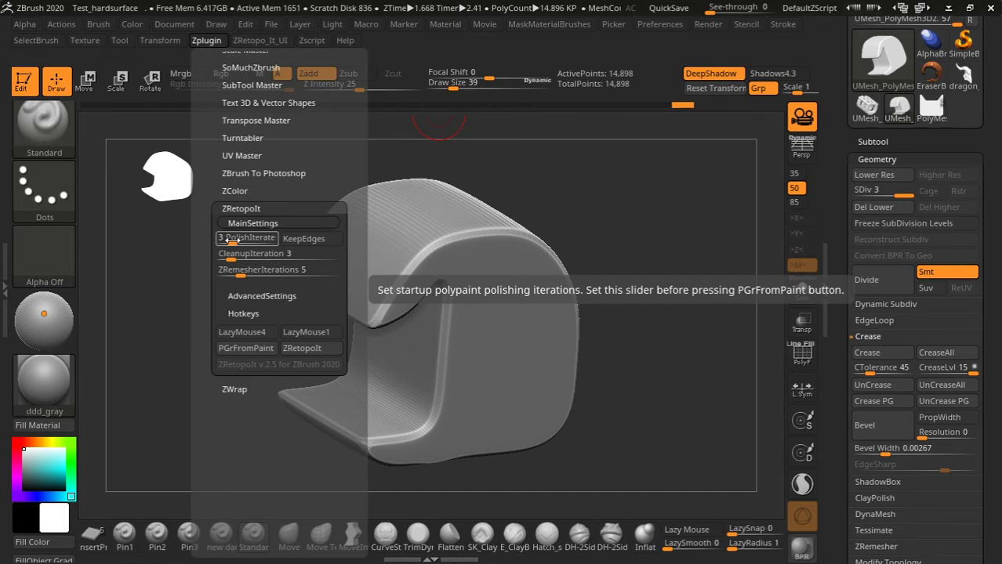
mouse_move(697, 241)
left_mouse_down()
mouse_move(660, 224)
mouse_move(744, 217)
left_mouse_up()
scroll(1001, 273, "up", 3)
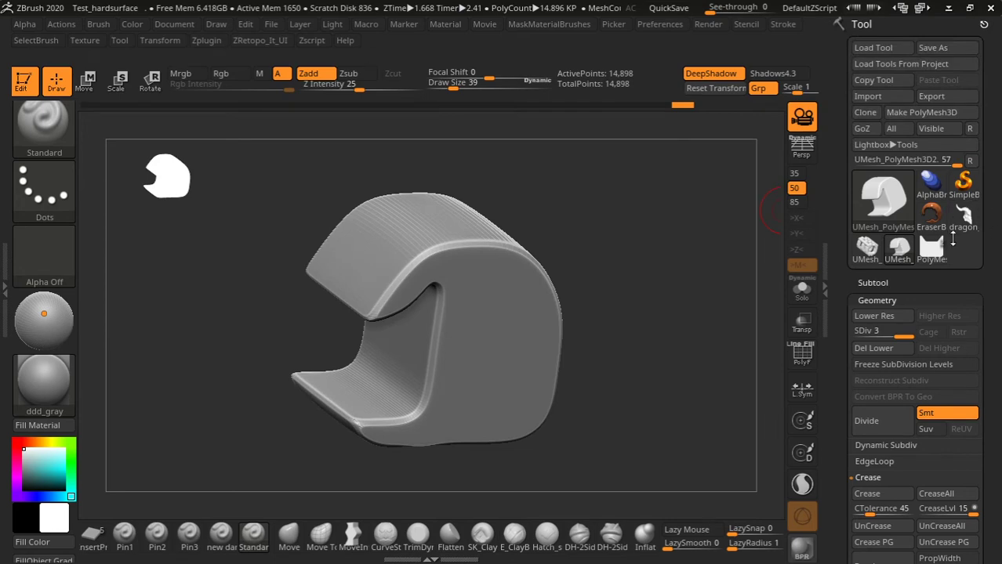
mouse_move(963, 186)
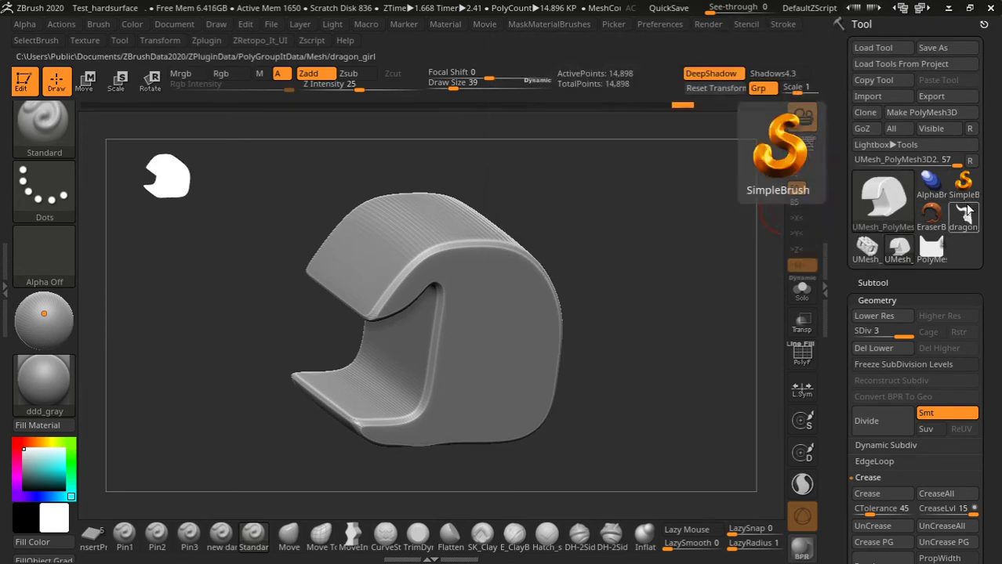
Step: Start a new Cube3D primitive and convert it to an editable PolyMesh3D
left_click(959, 226)
left_click(916, 256)
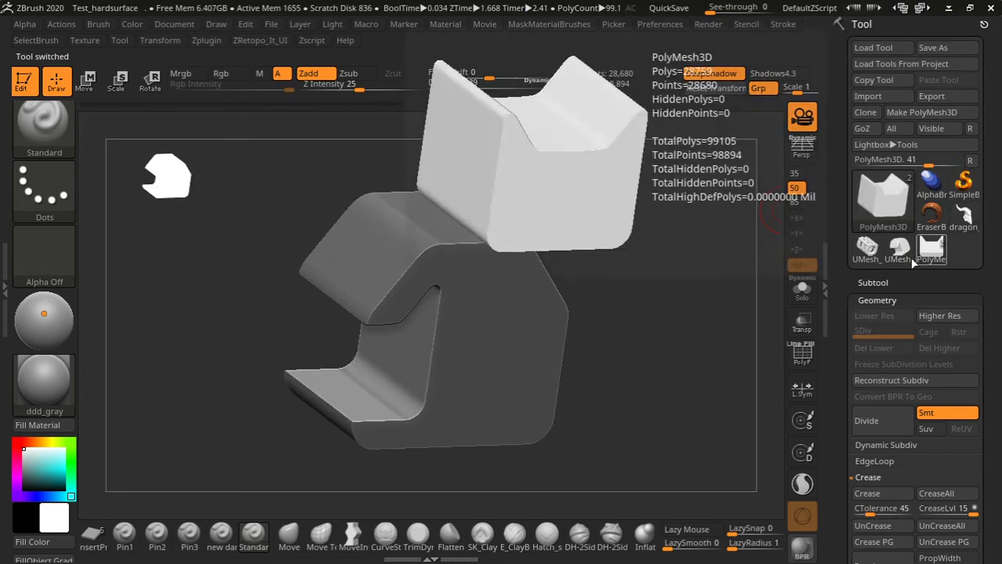
left_click(883, 199)
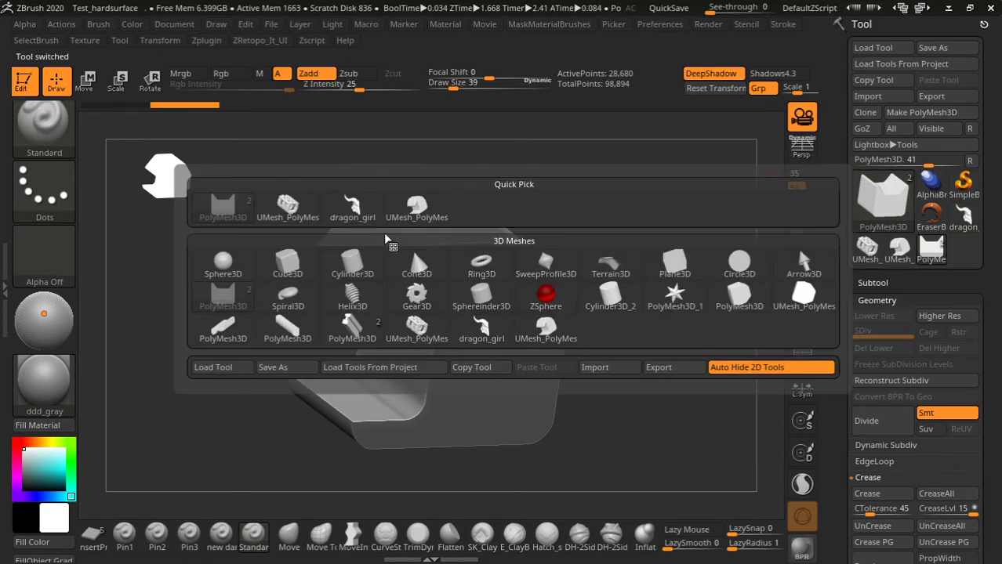
left_click(298, 266)
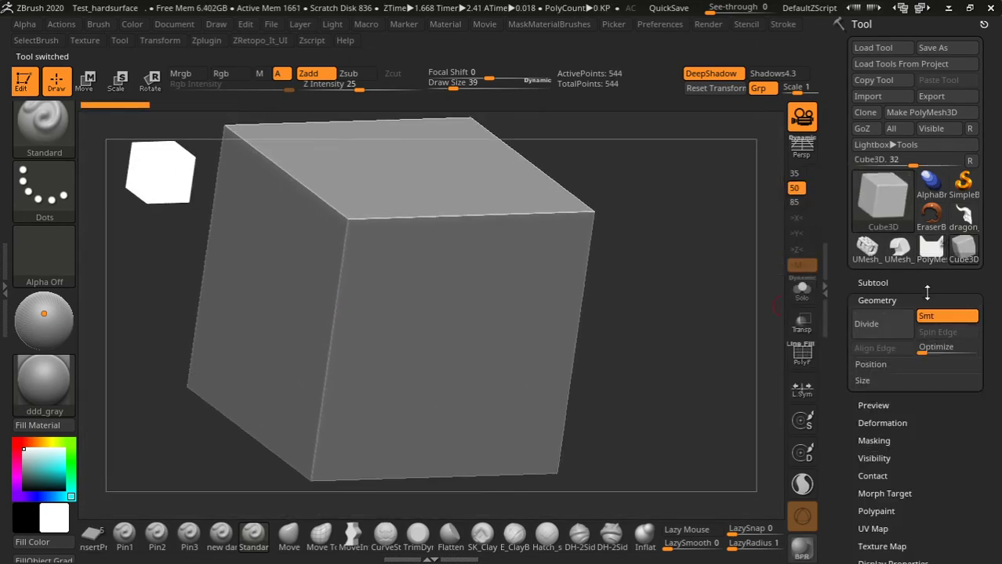
left_click(910, 112)
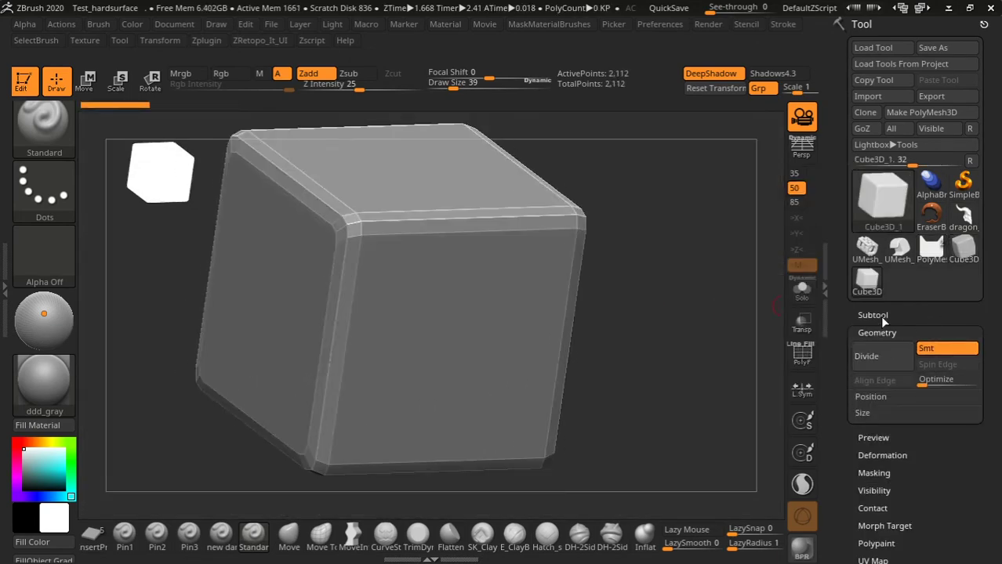
left_click(909, 112)
Step: Subdivide the cube two levels, checking its polygroup wireframe from the front
key("shift+f")
key("shift+f")
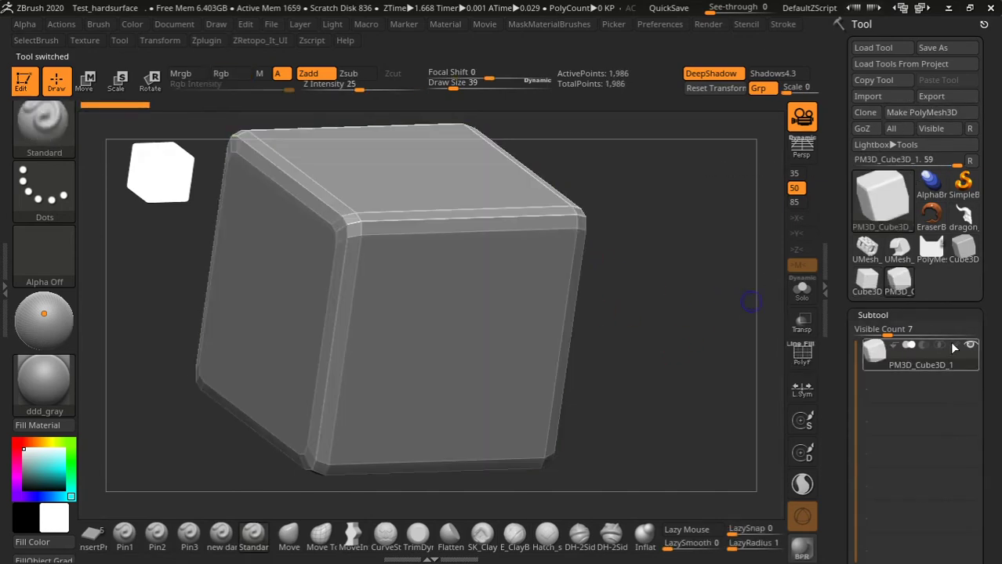
left_click(933, 313)
left_click(866, 409)
left_click(867, 409)
key("shift+f")
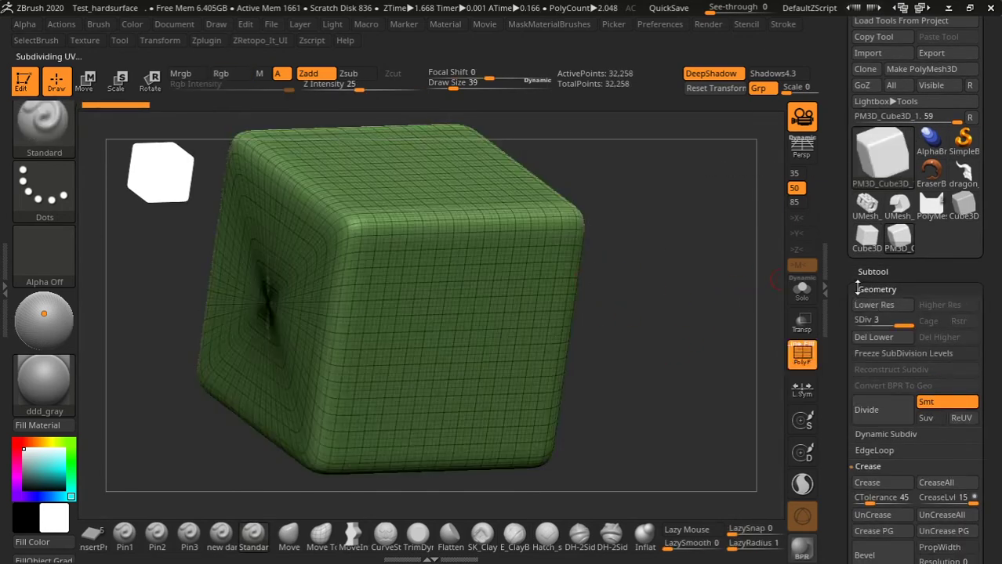
key("shift+f")
left_click_drag(610, 293, 646, 311, "shift")
key("shift+f")
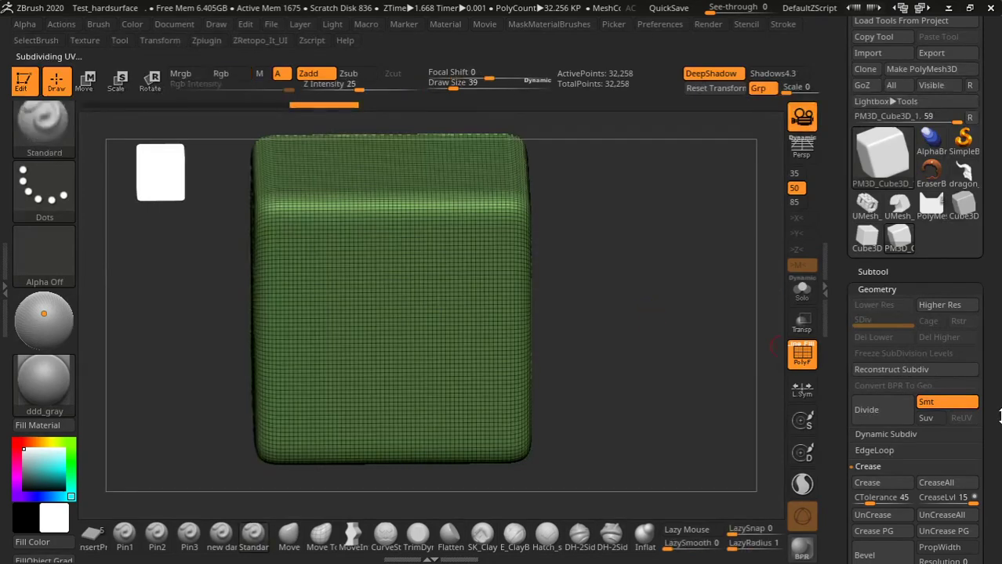
Step: DynaMesh the cube at resolution 128, giving 90,536 points
scroll(980, 289, "down", 5)
left_click(875, 289)
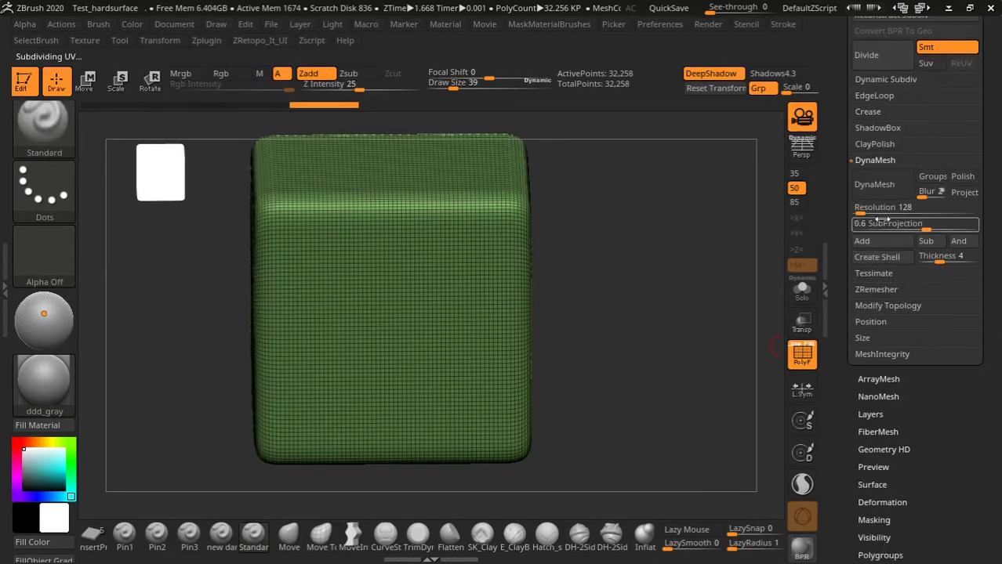
left_click(874, 184)
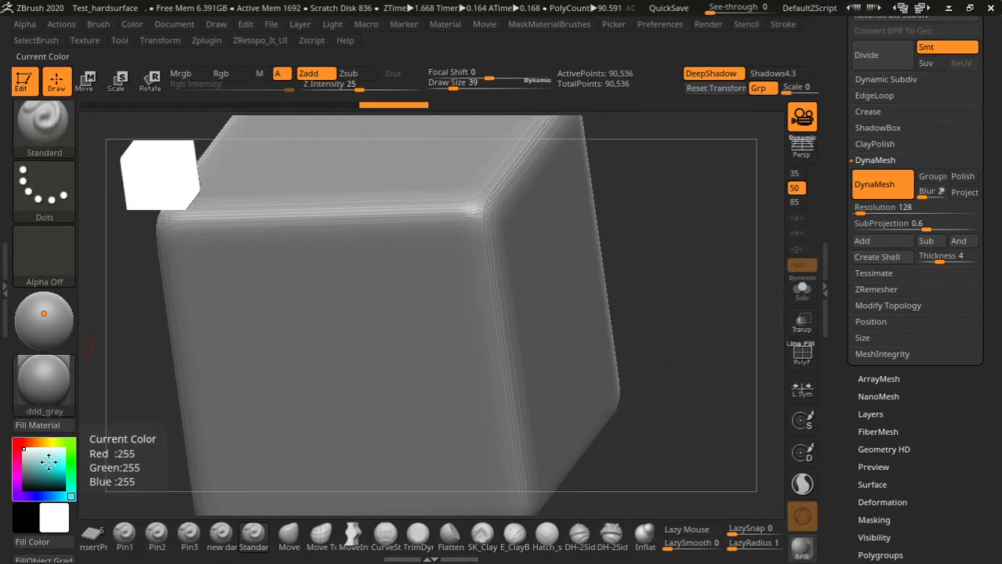
Step: Toggle the colour between black and white, turn on Rgb at intensity 100, and set Draw Size 42
left_click_drag(48, 464, 11, 481)
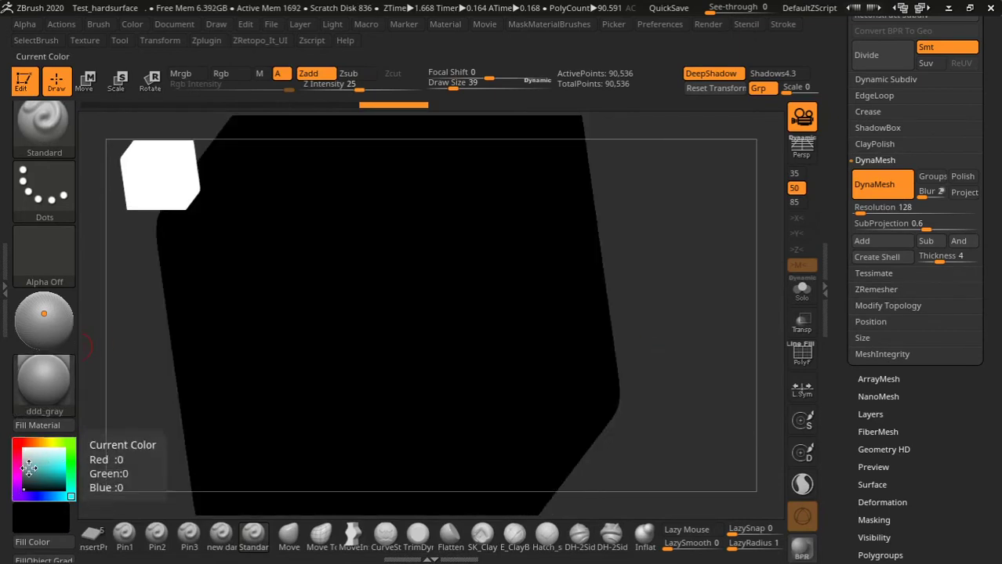
left_click(23, 449)
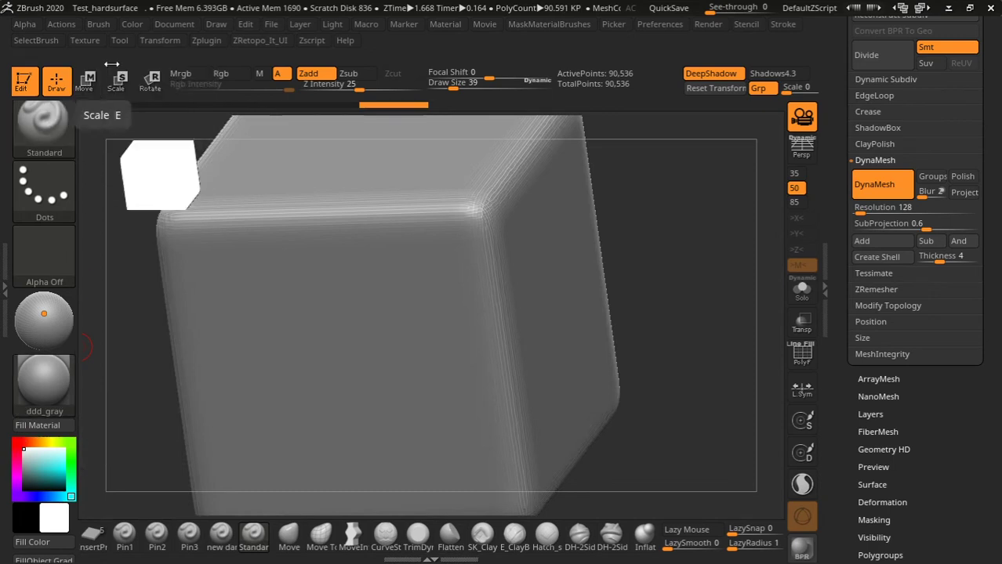
left_click(132, 23)
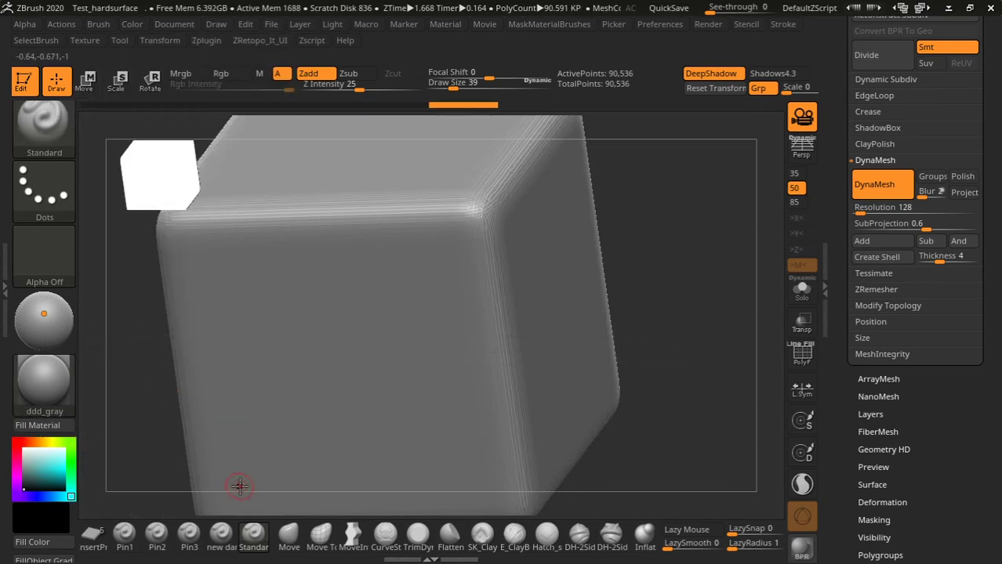
key("s")
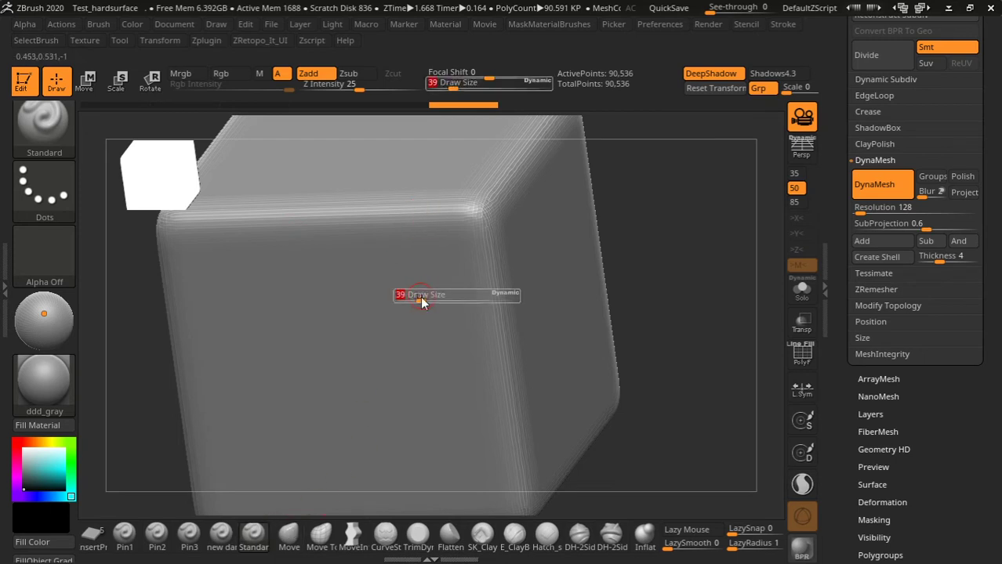
left_click(422, 300)
right_click_drag(424, 286, 508, 286)
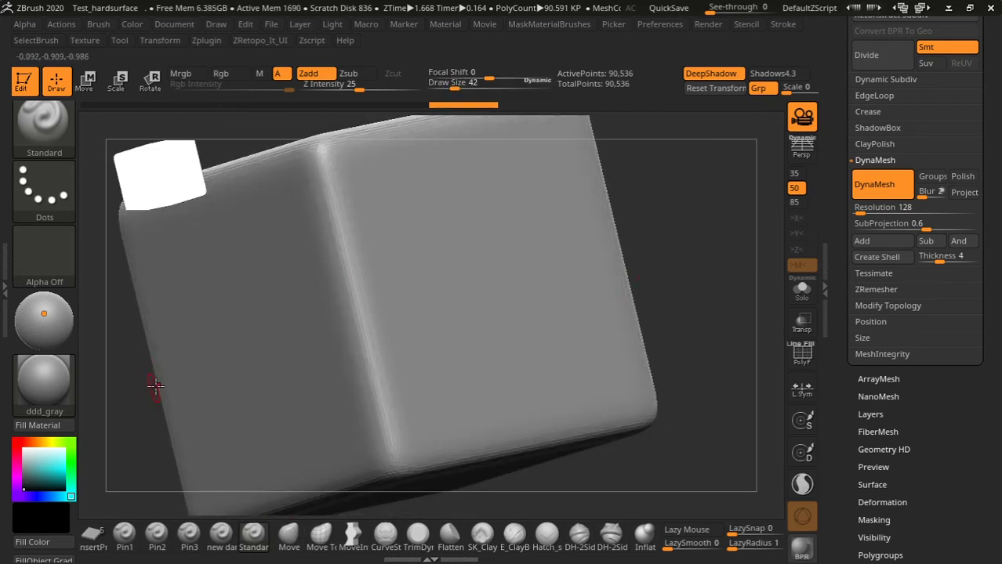
Step: Paint black test strokes on the cube and undo each one
mouse_move(276, 245)
left_mouse_down()
mouse_move(424, 275)
mouse_move(357, 331)
left_mouse_up()
key("ctrl+z")
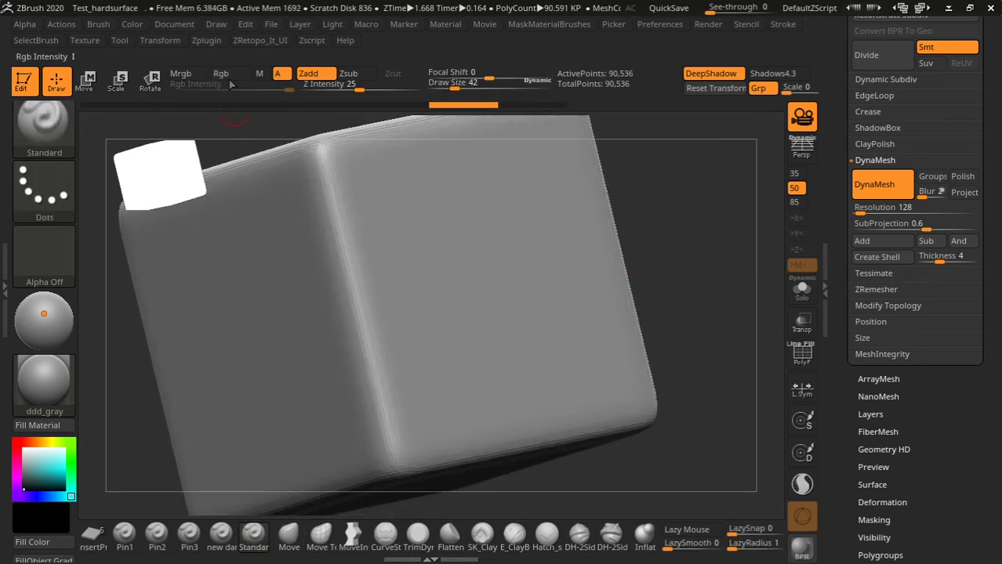
mouse_move(280, 224)
left_mouse_down()
mouse_move(302, 222)
mouse_move(325, 369)
mouse_move(313, 305)
left_mouse_up()
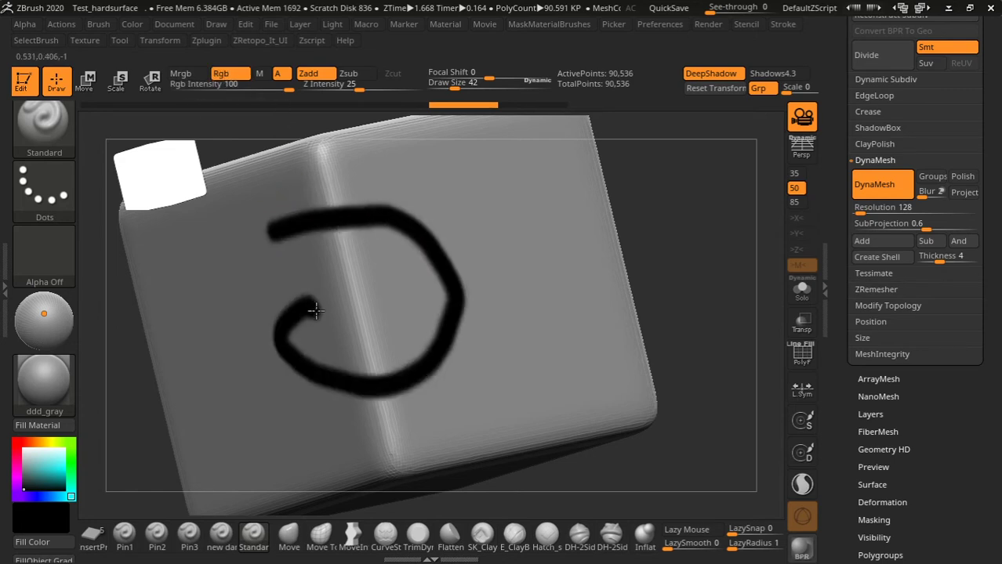
key("ctrl+z")
left_click_drag(646, 242, 565, 266)
mouse_move(318, 284)
left_mouse_down()
mouse_move(427, 305)
mouse_move(419, 362)
left_mouse_up()
key("ctrl+z")
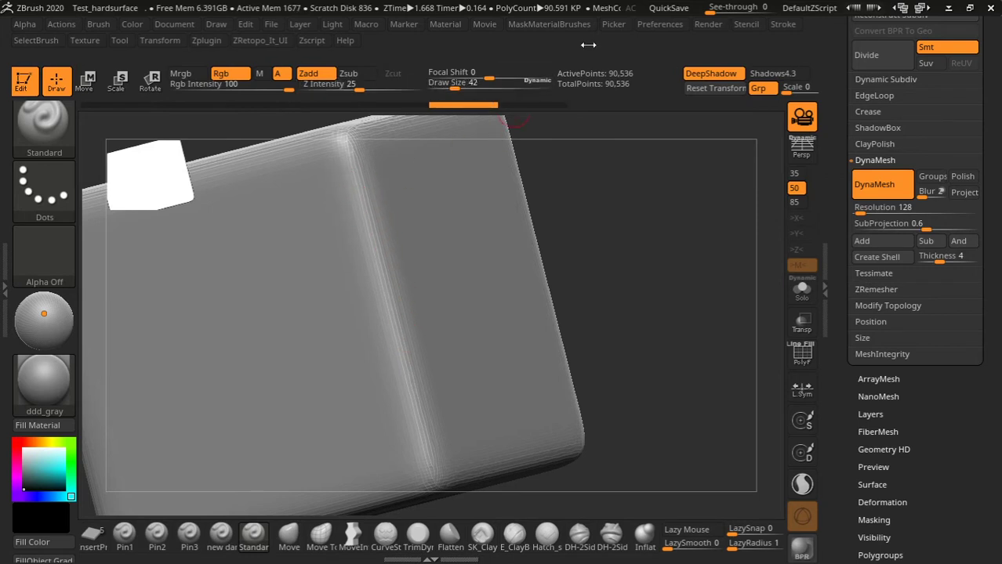
Step: Apply ZRetopoIt's LazyMouse4 preset and check the Stroke > Lazy Mouse values
left_click(206, 40)
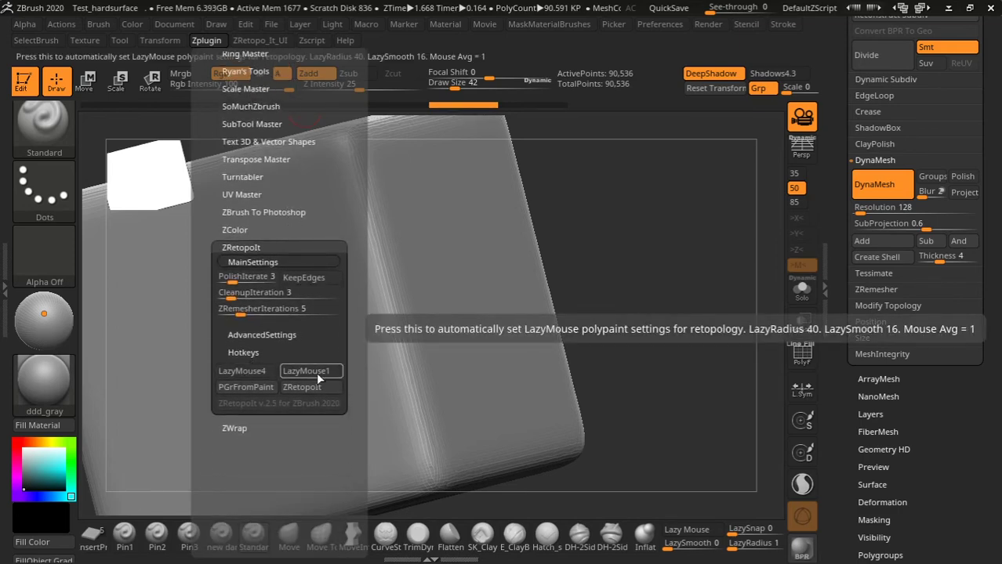
left_click(251, 373)
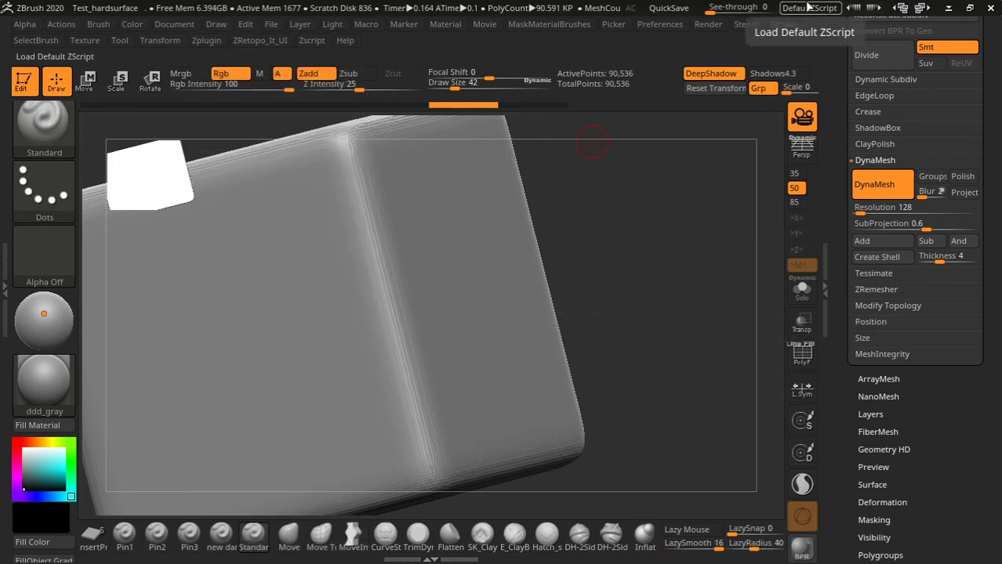
left_click(777, 25)
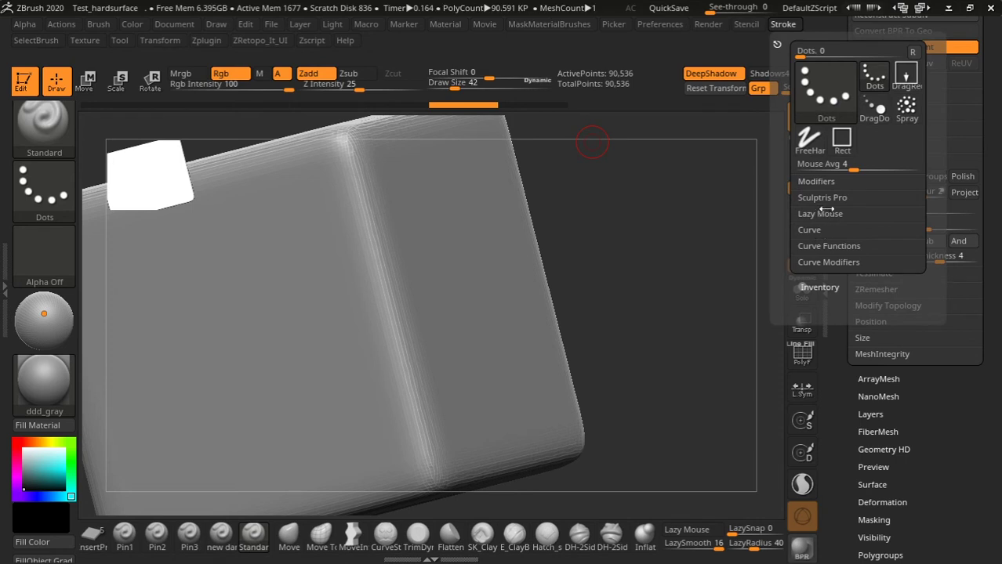
left_click(822, 213)
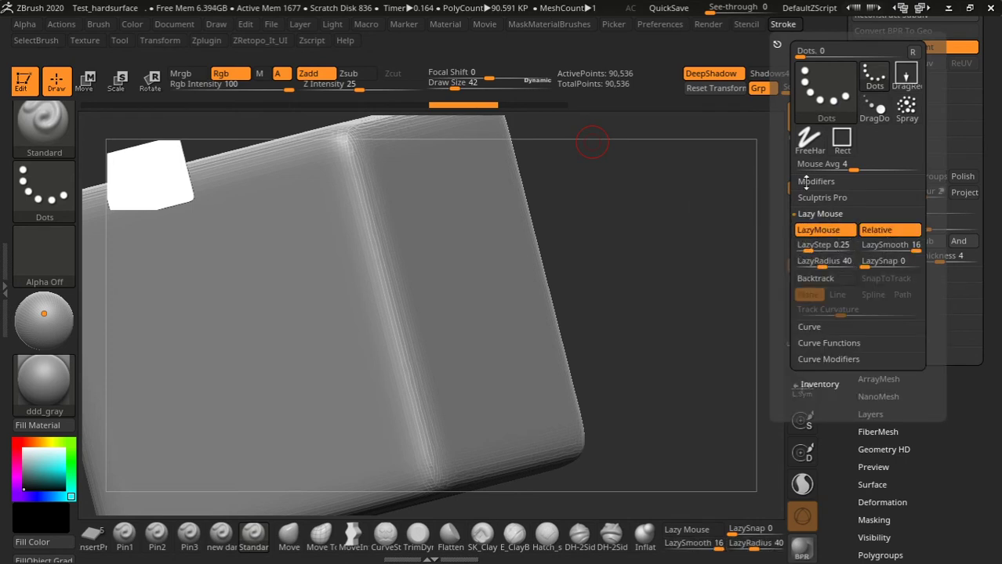
left_click(757, 24)
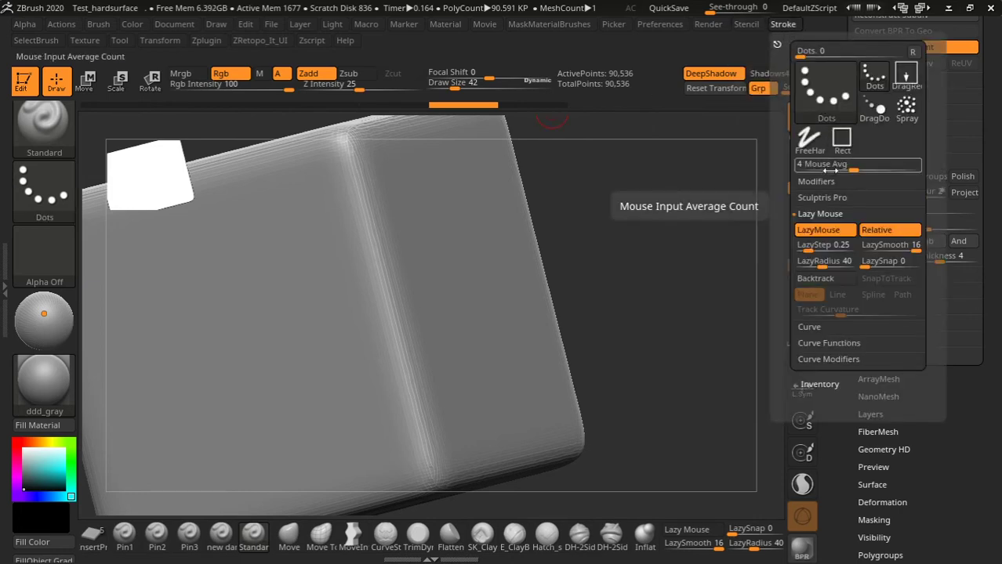
Step: Apply the LazyMouse1 preset: LazyRadius 40, LazySmooth 16, Mouse Avg 1
left_click(206, 40)
scroll(290, 298, "down", 5)
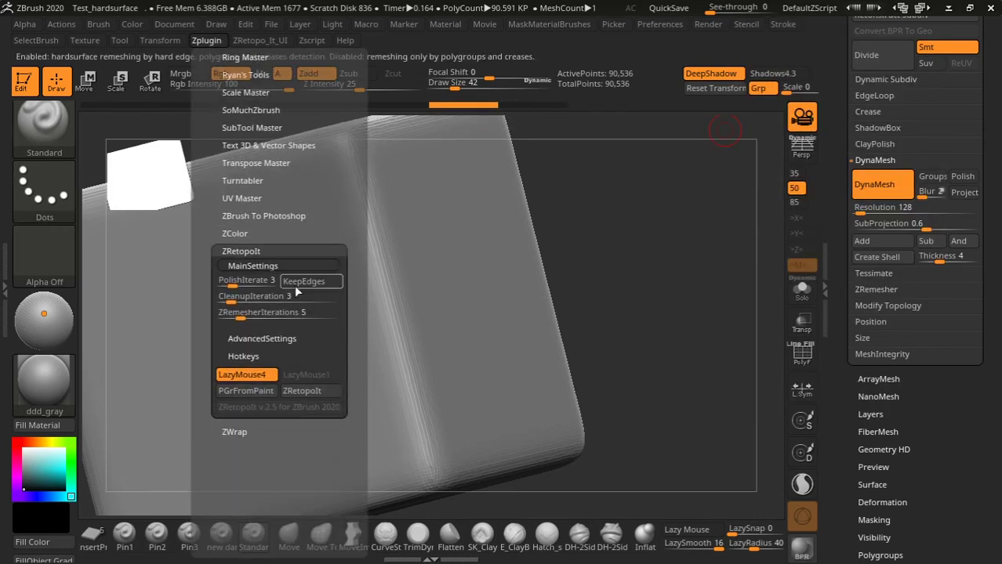
left_click(305, 374)
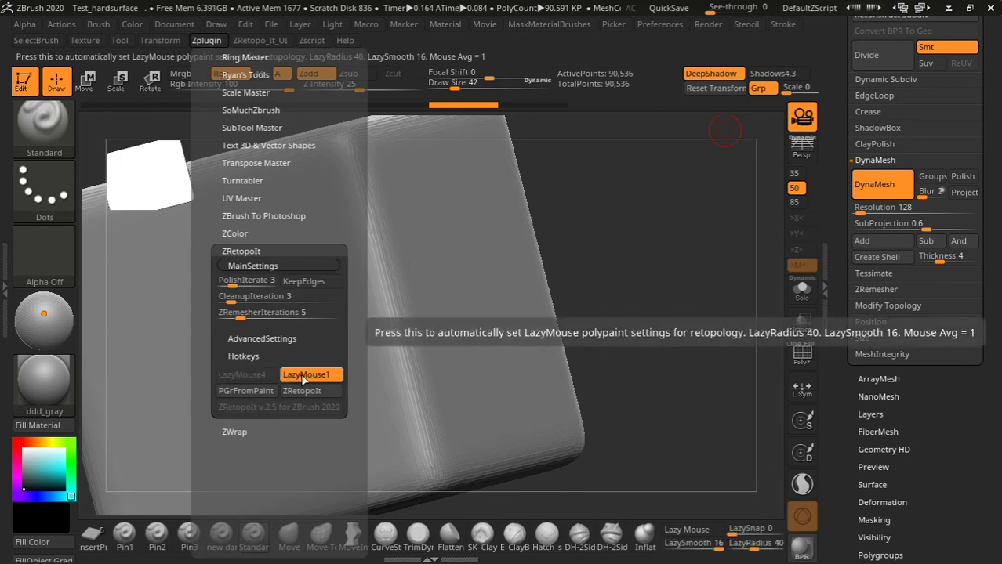
left_click(783, 24)
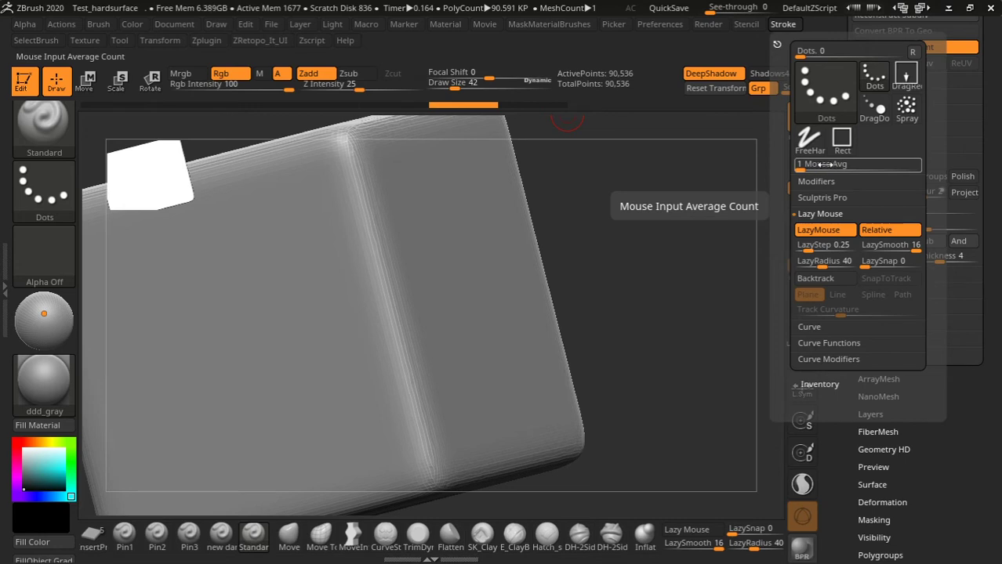
left_click_drag(613, 259, 580, 262)
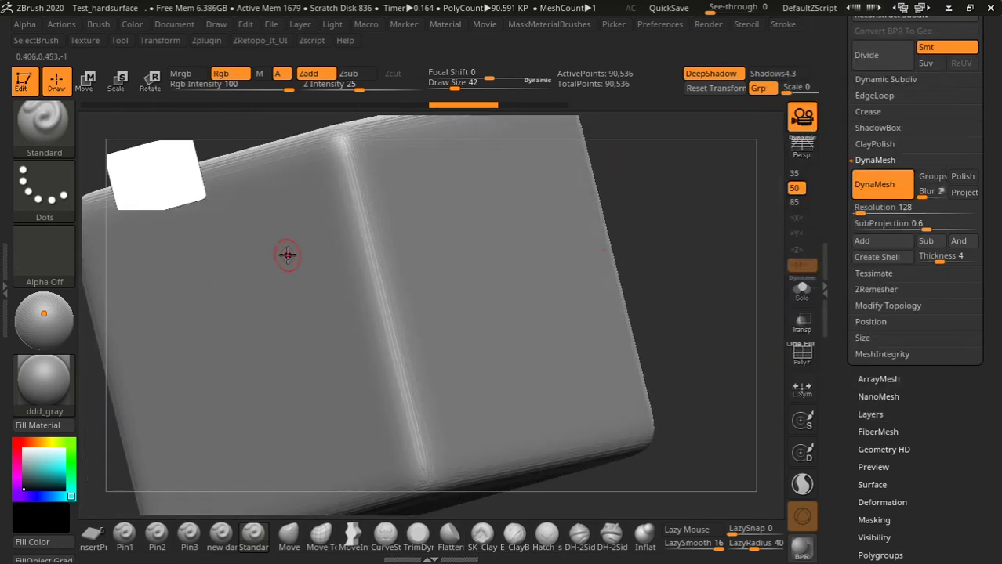
mouse_move(280, 268)
left_mouse_down()
mouse_move(450, 294)
mouse_move(271, 271)
left_mouse_up()
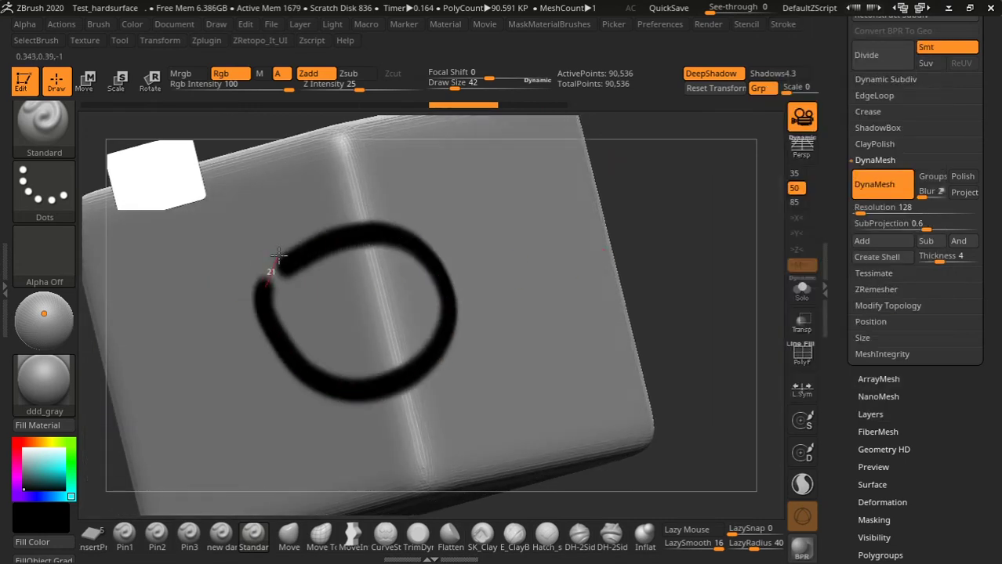
key("ctrl+z")
mouse_move(643, 264)
left_mouse_down()
mouse_move(655, 261)
mouse_move(411, 257)
mouse_move(500, 271)
mouse_move(671, 268)
mouse_move(687, 278)
mouse_move(446, 262)
mouse_move(673, 293)
mouse_move(601, 290)
left_mouse_up()
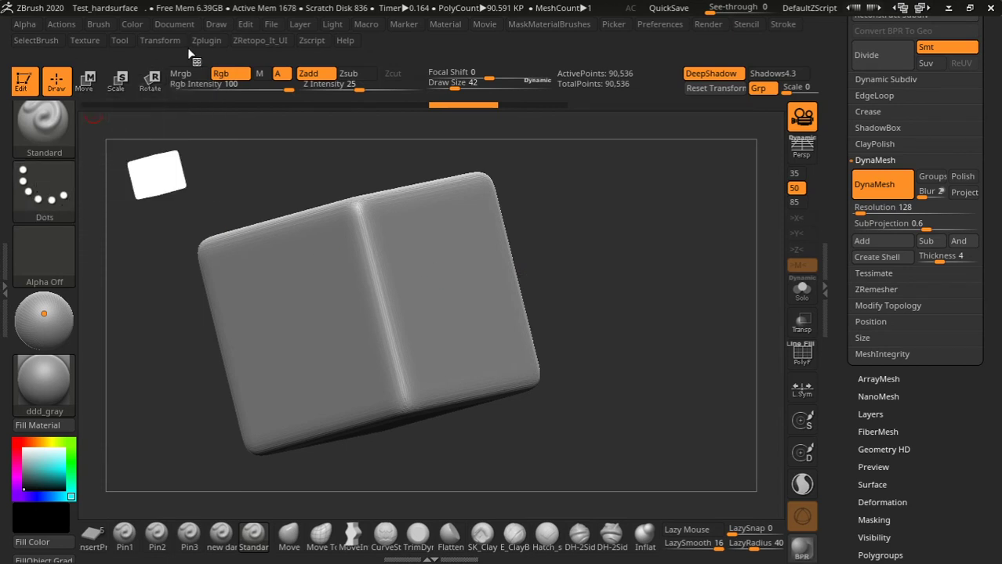
left_click(206, 40)
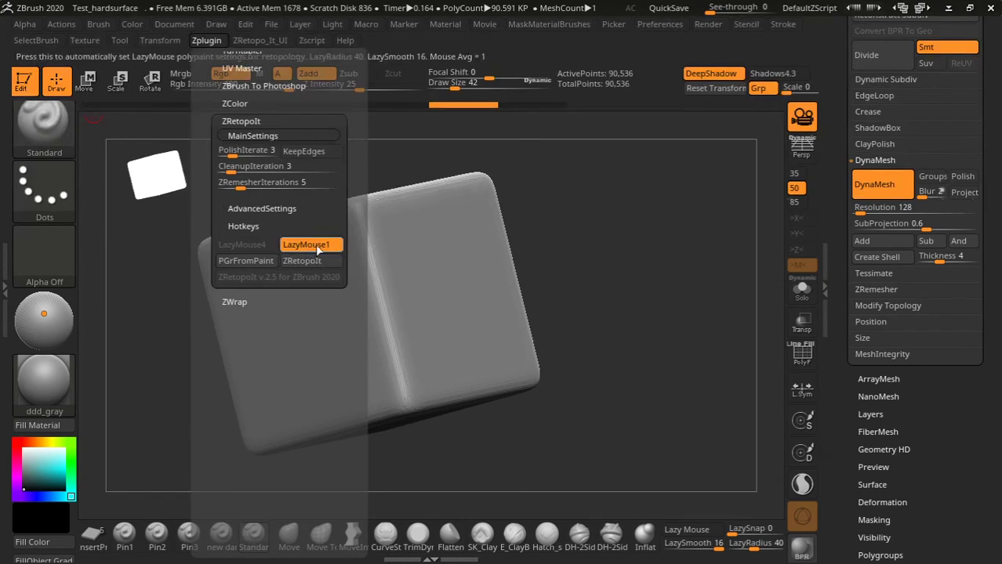
left_click(316, 244)
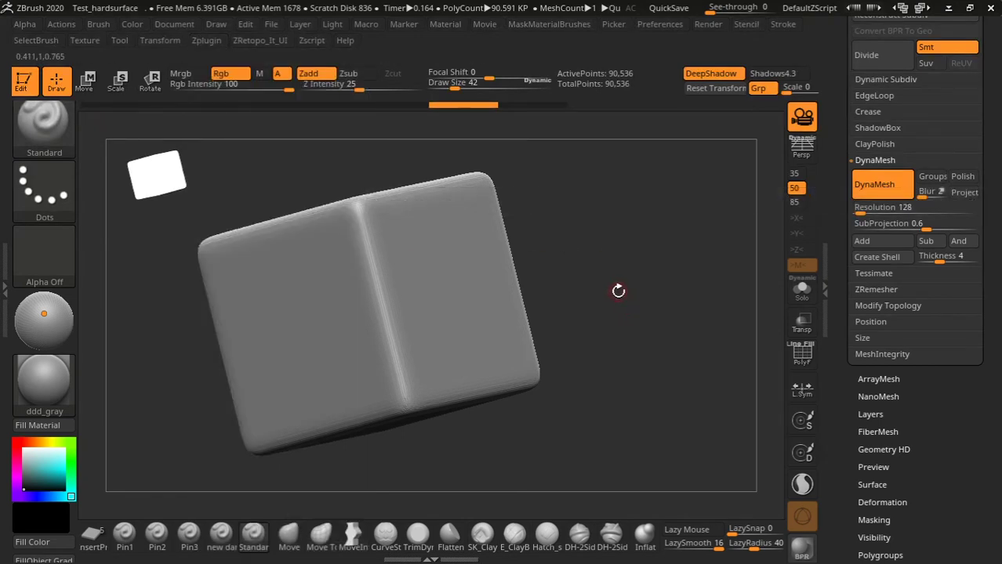
right_click_drag(617, 291, 344, 267)
mouse_move(345, 267)
left_mouse_down()
mouse_move(367, 213)
mouse_move(615, 277)
mouse_move(351, 414)
mouse_move(301, 291)
mouse_move(341, 237)
left_mouse_up()
left_click_drag(756, 325, 767, 314, "ctrl")
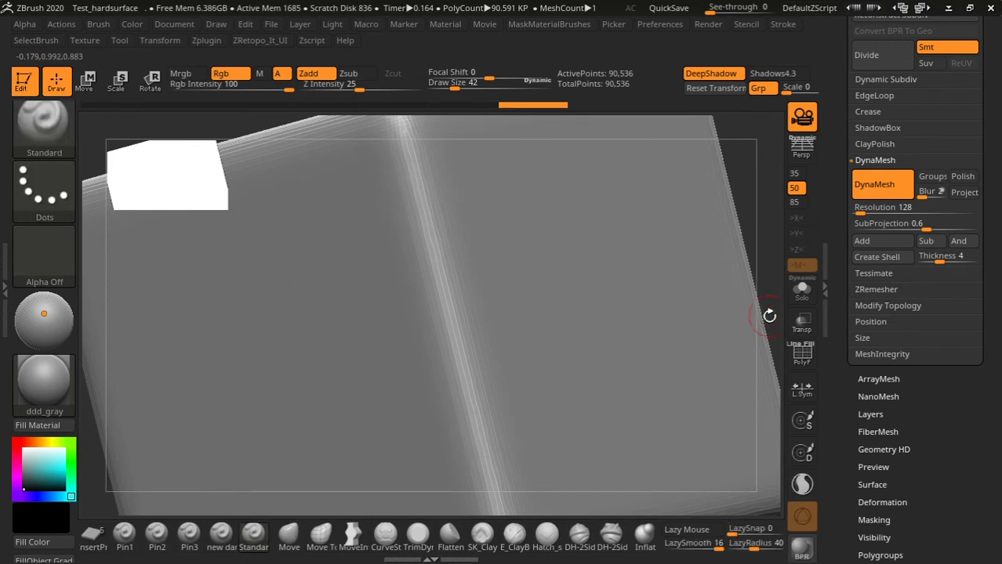
key("f")
left_click_drag(523, 258, 657, 271)
Step: Switch between ZRetopoIt's LazyMouse4 and LazyMouse1 presets, then toggle LazyMouse1 off
left_click(206, 40)
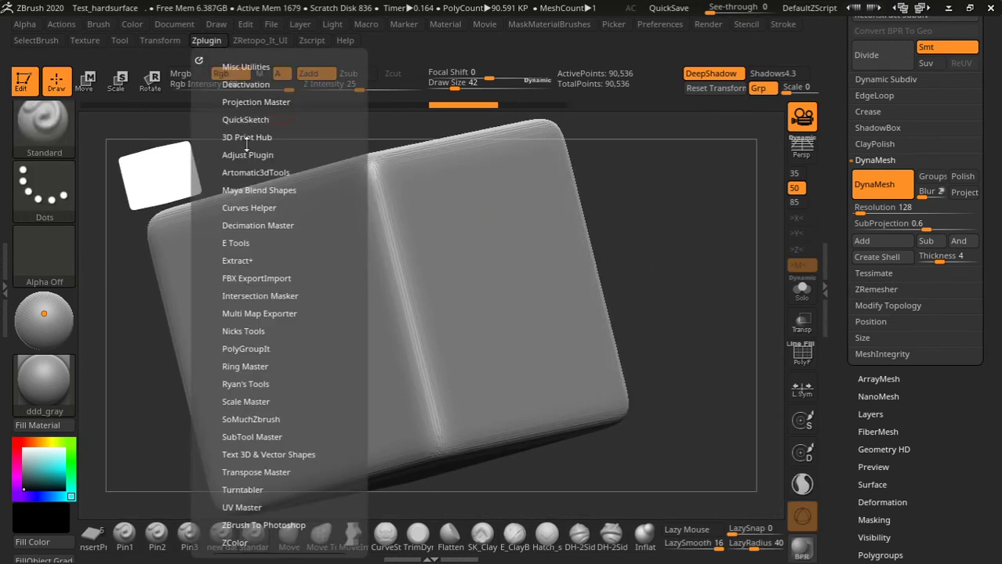
scroll(267, 314, "down", 5)
left_click(240, 322)
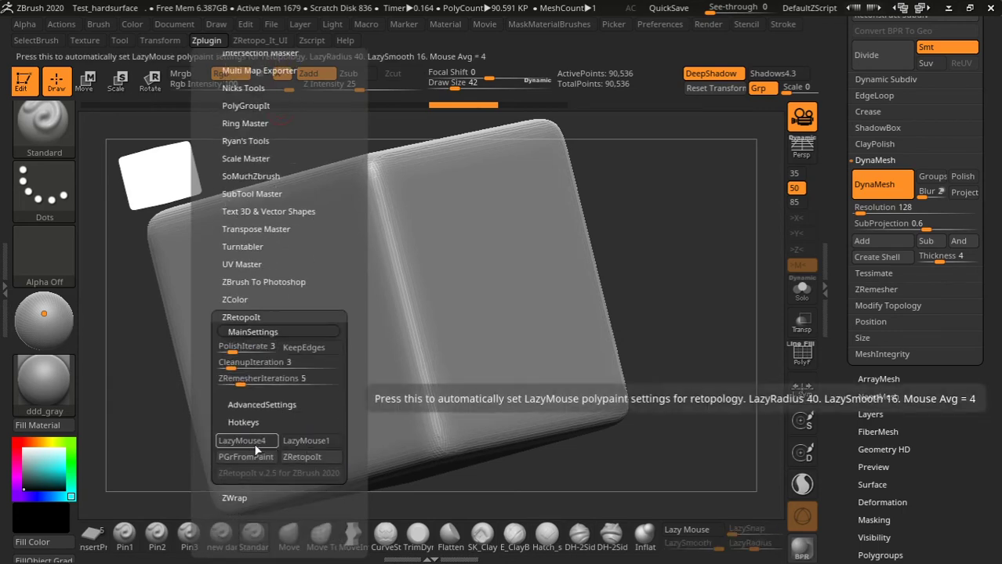
left_click(264, 442)
left_click(301, 442)
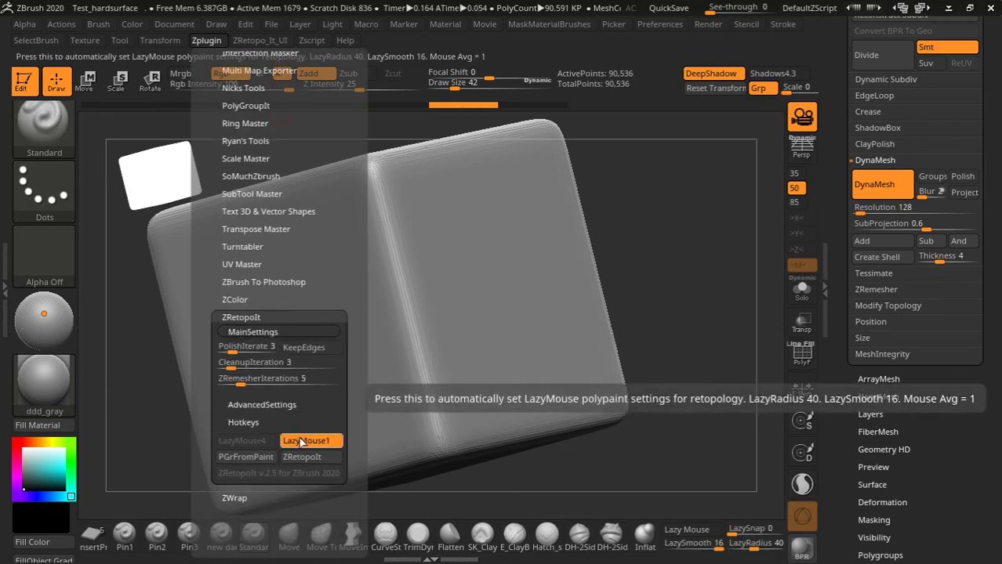
left_click(300, 441)
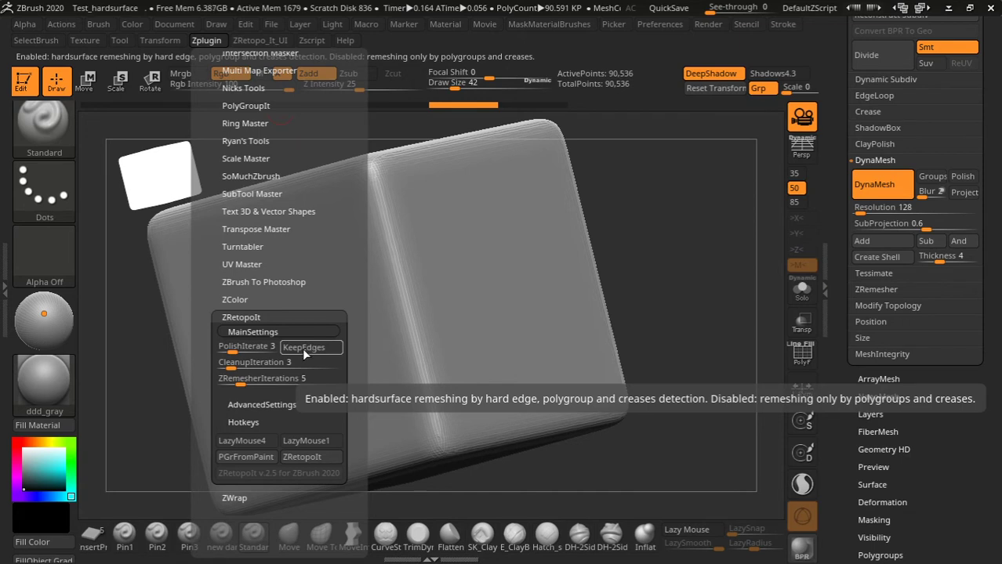
left_click(161, 45)
Step: Glance through the Tool and Texture palettes, then scroll to ZRetopoIt's MainSettings (CleanupIteration 3)
left_click(119, 41)
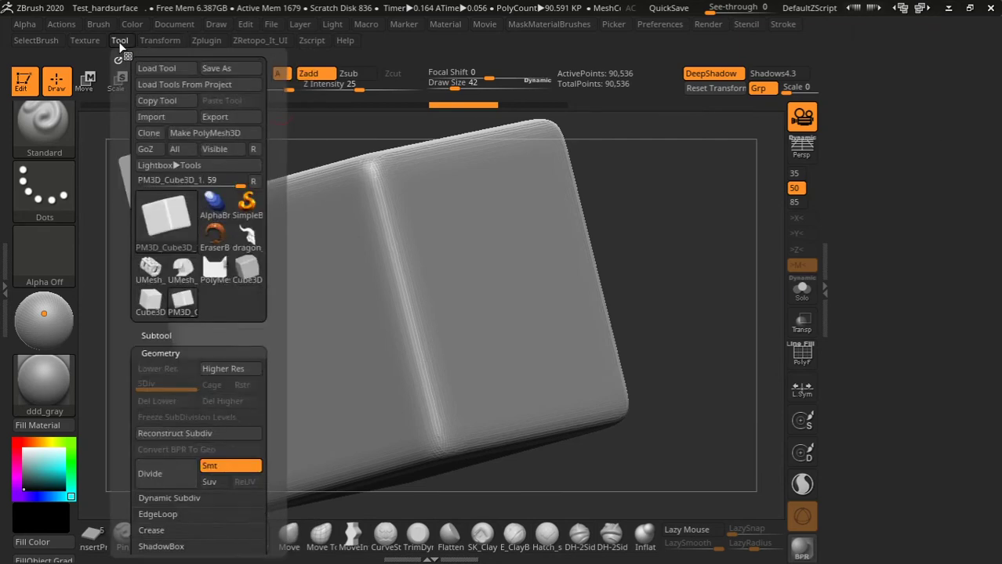
left_click(84, 40)
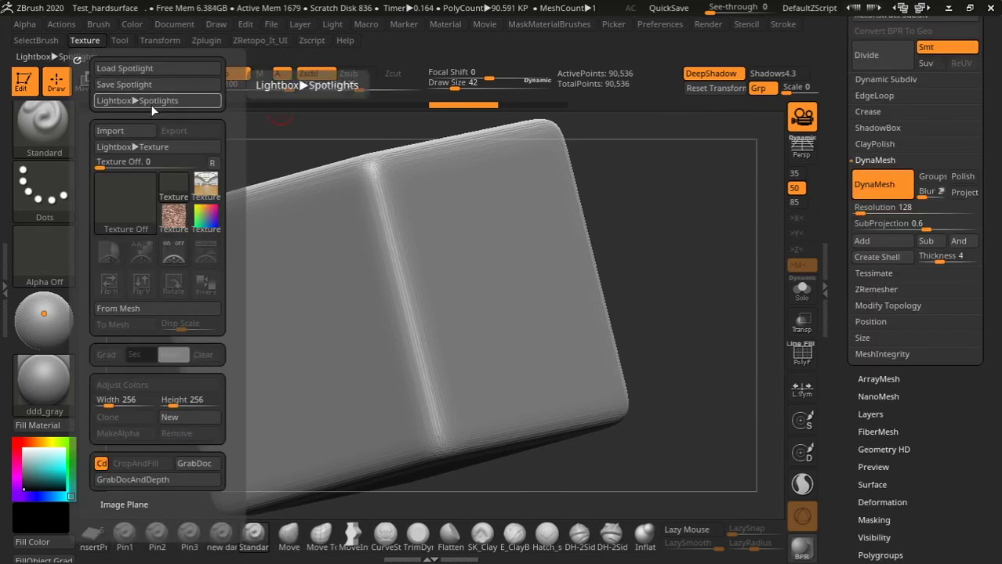
left_click(207, 40)
mouse_move(266, 384)
left_mouse_down()
mouse_move(284, 294)
mouse_move(272, 276)
left_mouse_up()
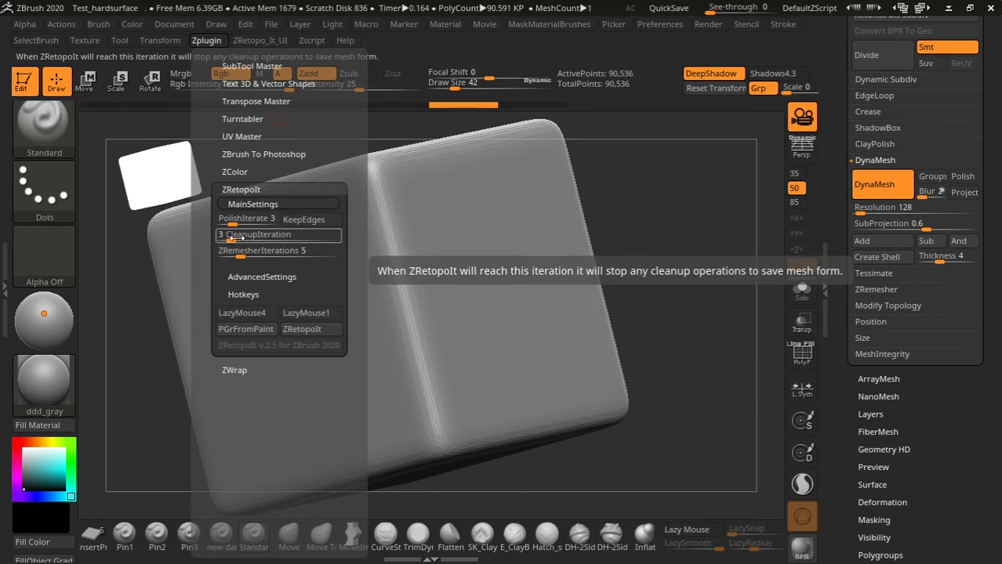
Step: Rotate the cube, then collapse ZRetopoIt's MainSettings and expand AdvancedSettings
mouse_move(599, 163)
left_mouse_down()
mouse_move(682, 378)
mouse_move(635, 312)
mouse_move(643, 435)
mouse_move(656, 438)
mouse_move(613, 364)
mouse_move(633, 382)
mouse_move(596, 337)
left_mouse_up()
left_click(205, 41)
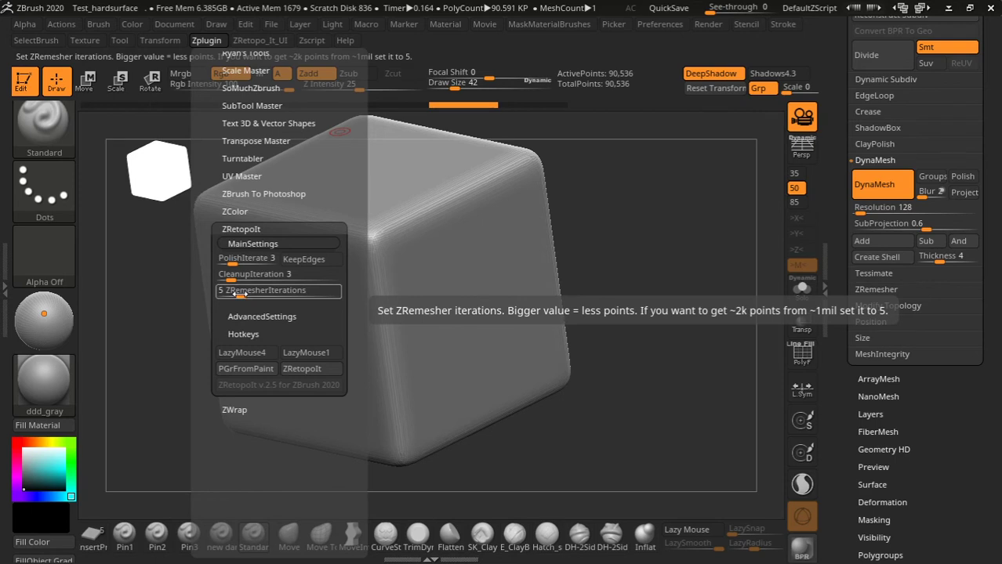
left_click(274, 245)
left_click(282, 261)
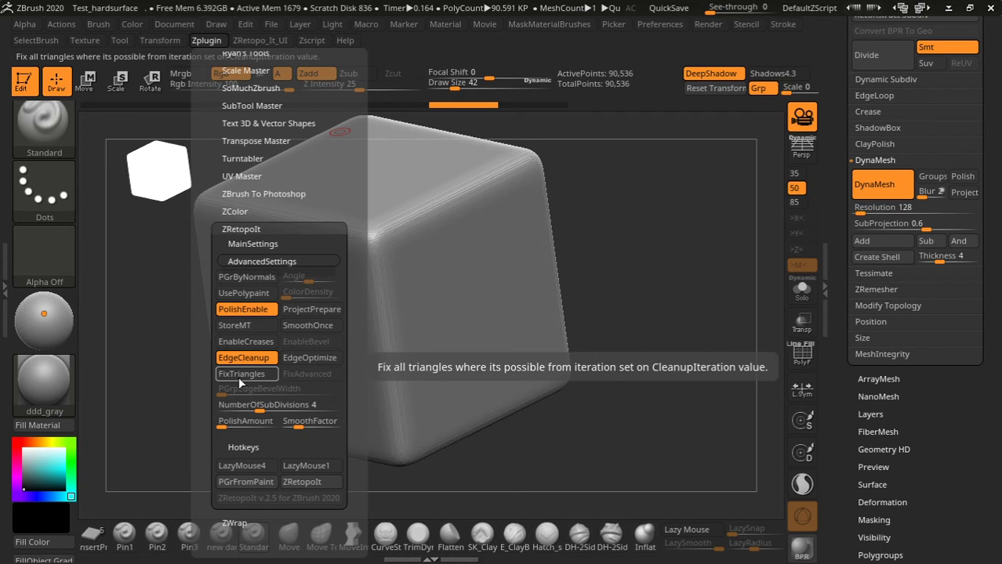
Step: Re-expand ZRetopoIt's MainSettings and check the CleanupIteration option
left_click(253, 244)
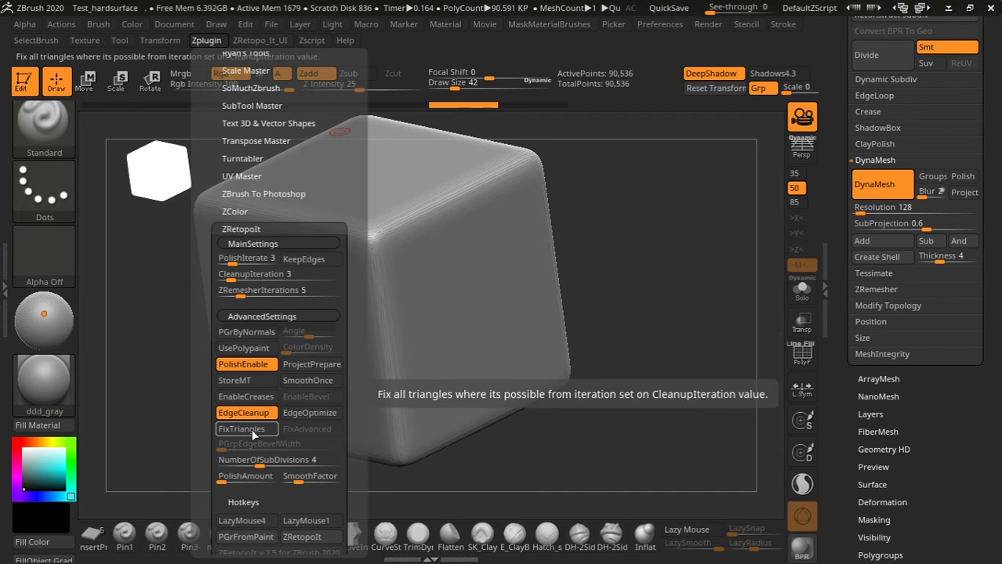
left_click(248, 274)
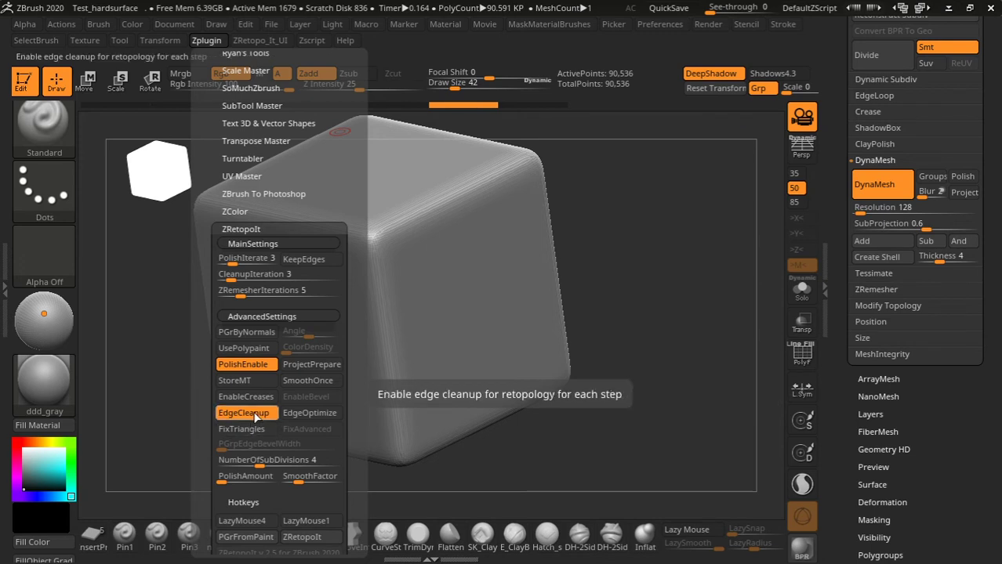
Step: Swap the cube for dragon_girl (2.692 million points) and show its PolyF polygroup wireframe
left_click_drag(679, 270, 675, 292, "shift")
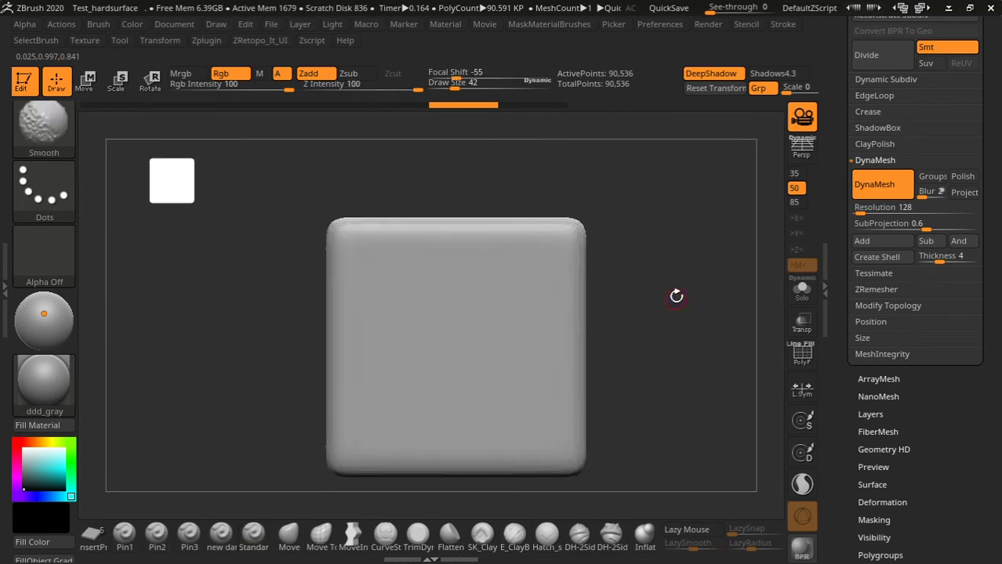
left_click(206, 40)
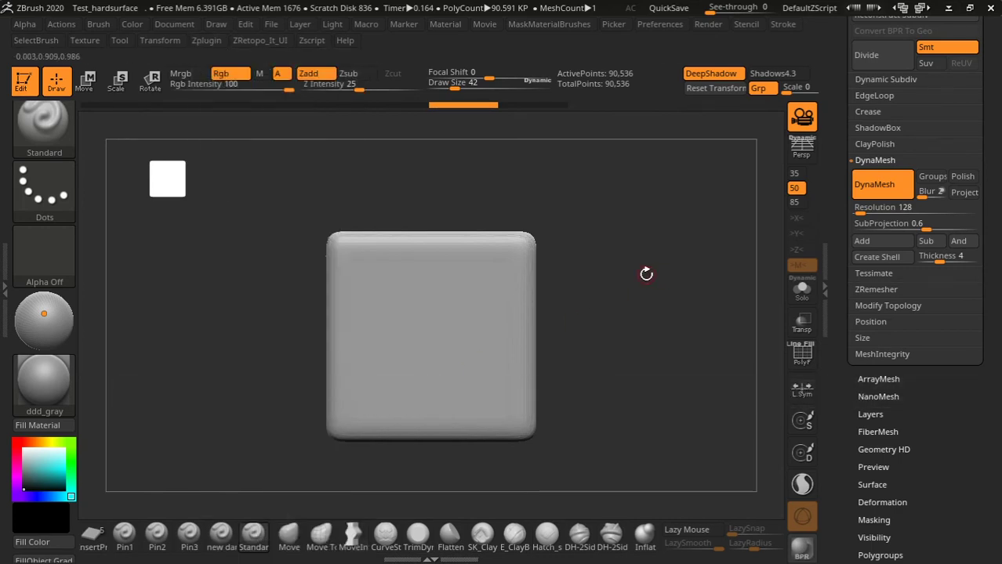
left_click_drag(643, 273, 778, 266)
scroll(964, 266, "up", 5)
left_click(964, 215)
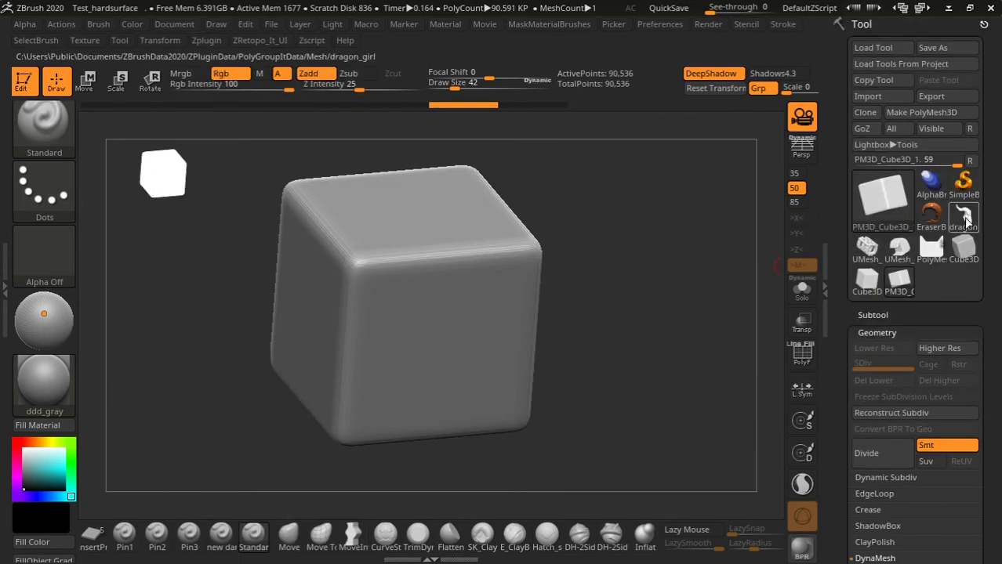
mouse_move(694, 353)
left_mouse_down("shift")
mouse_move(734, 363)
mouse_move(695, 315)
mouse_move(616, 322)
mouse_move(548, 365)
mouse_move(608, 343)
mouse_move(662, 112)
mouse_move(691, 104)
left_mouse_up("shift")
key("shift+f")
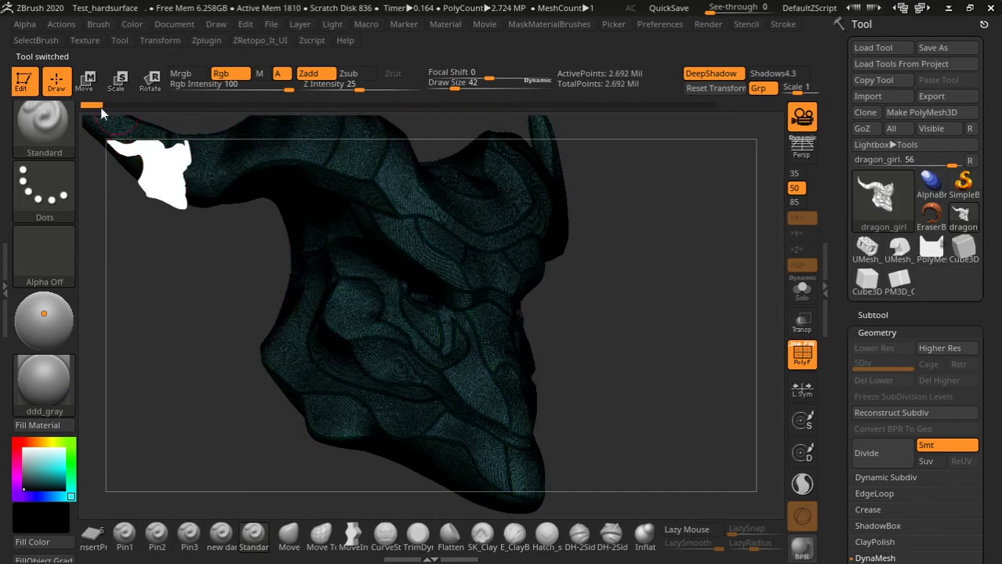
Step: Scrub Undo History to the 1.419 Mil-point polygrouped head and turn off PolyF for plain grey
left_click_drag(103, 105, 139, 105)
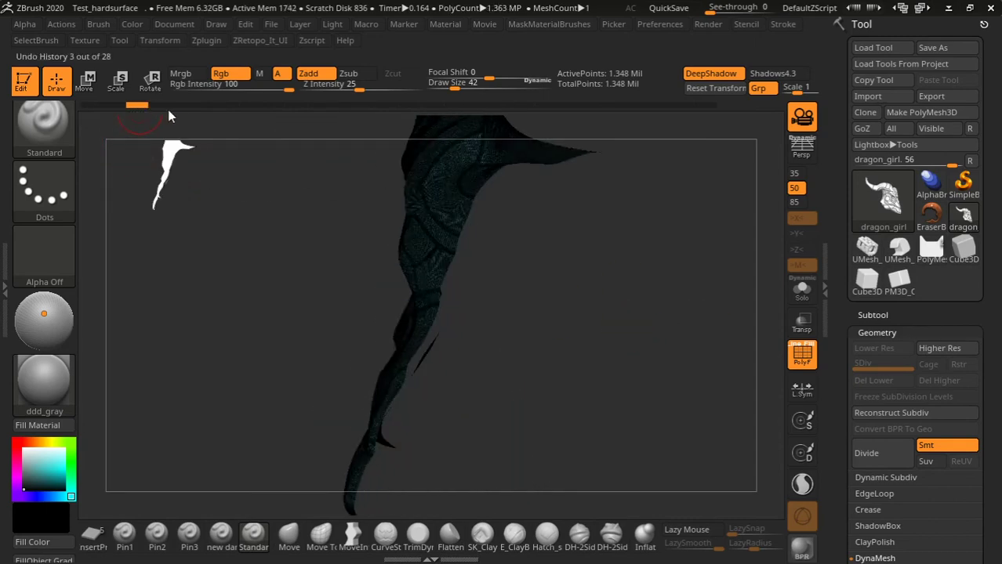
left_click_drag(182, 110, 229, 110)
mouse_move(649, 362)
left_mouse_down()
mouse_move(671, 336)
mouse_move(670, 312)
mouse_move(570, 324)
mouse_move(662, 320)
mouse_move(627, 286)
mouse_move(645, 351)
mouse_move(655, 327)
mouse_move(548, 317)
mouse_move(619, 320)
mouse_move(585, 324)
mouse_move(656, 343)
left_mouse_up()
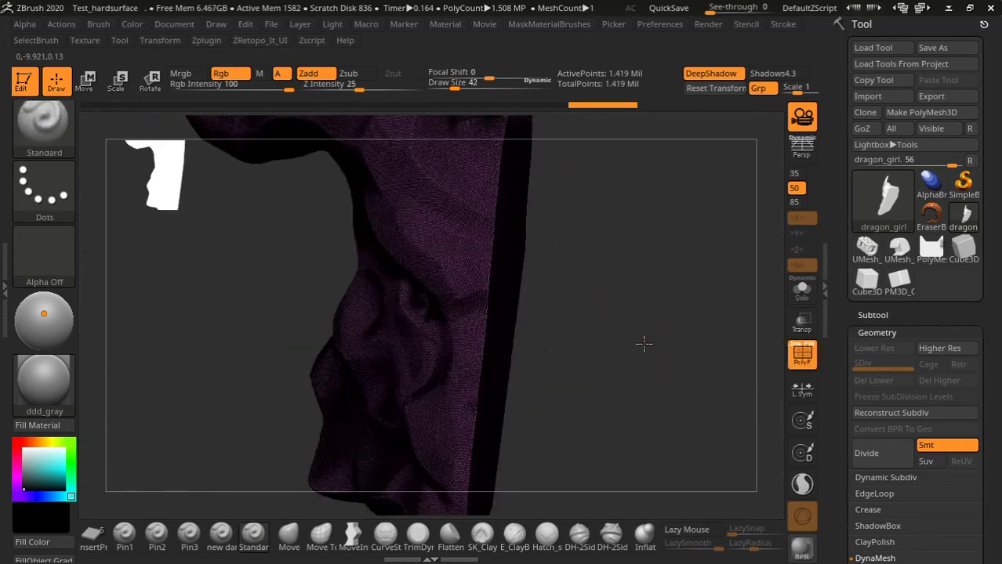
mouse_move(643, 343)
left_mouse_down()
mouse_move(638, 298)
mouse_move(682, 314)
mouse_move(629, 324)
mouse_move(664, 370)
mouse_move(693, 357)
mouse_move(604, 362)
mouse_move(629, 324)
left_mouse_up()
key("shift+f")
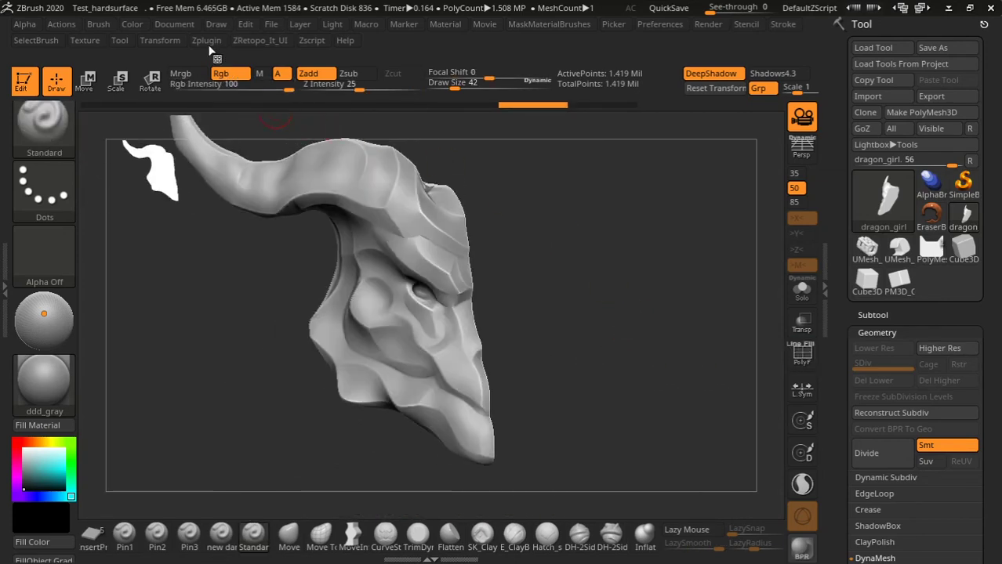
Step: Enable FixTriangles in the Zplugin > ZRetopoIt settings so leftover triangles get fixed
left_click(206, 40)
left_click_drag(284, 398, 311, 285)
scroll(311, 285, "down", 5)
scroll(298, 284, "down", 3)
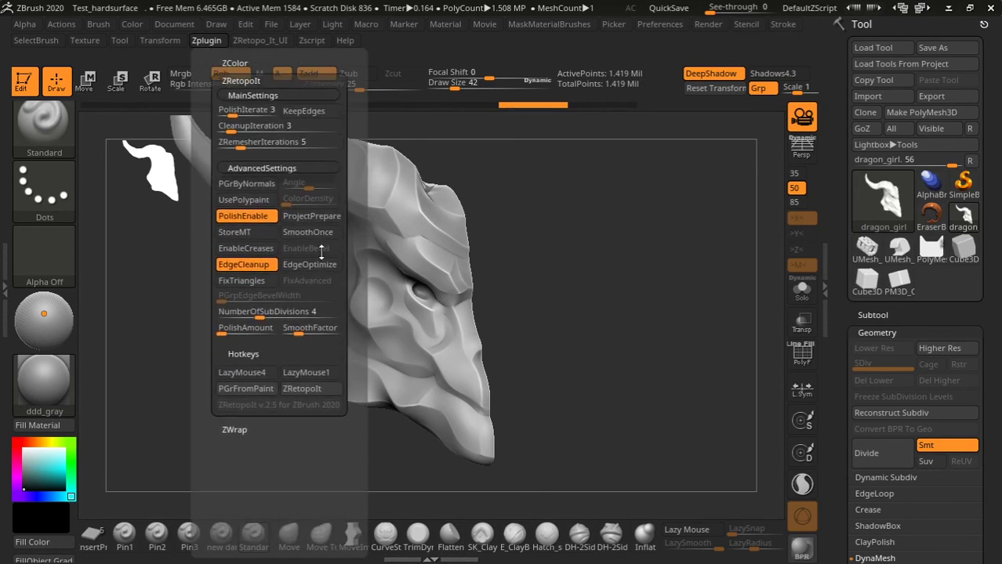
left_click(252, 286)
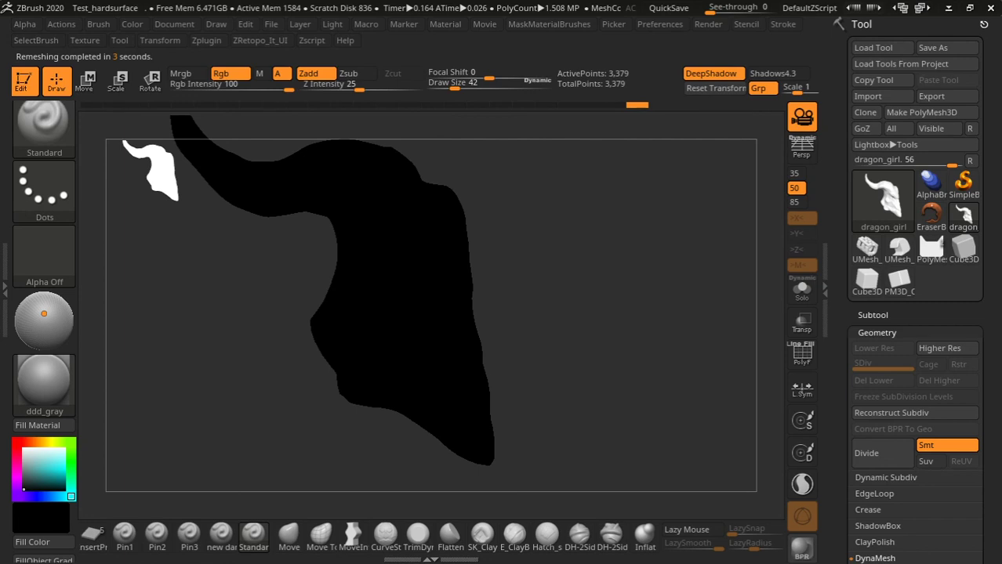
Step: Set the main colour to white and inspect the skull's 3,379-point quad wireframe and polygroups
left_click(22, 445)
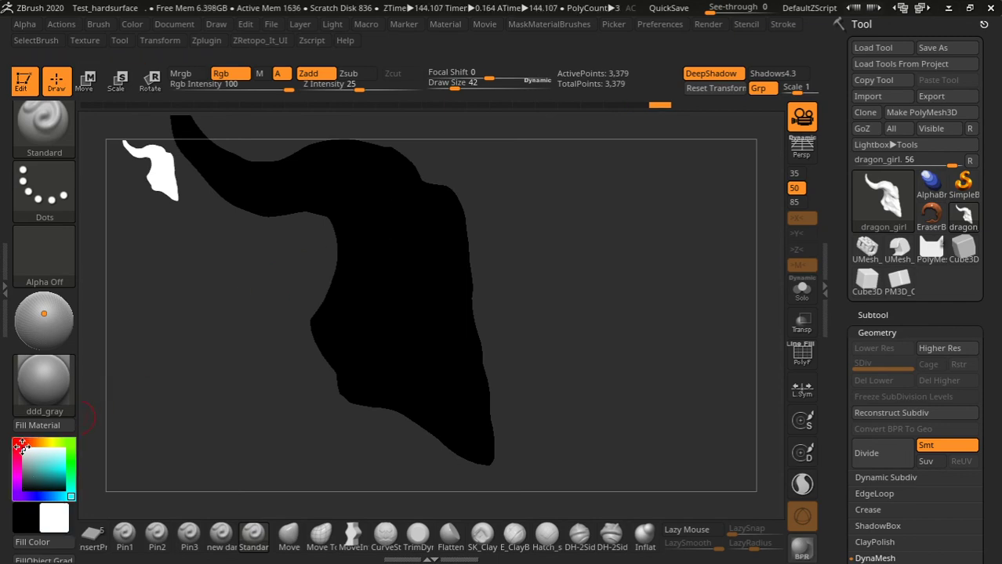
key("shift+f")
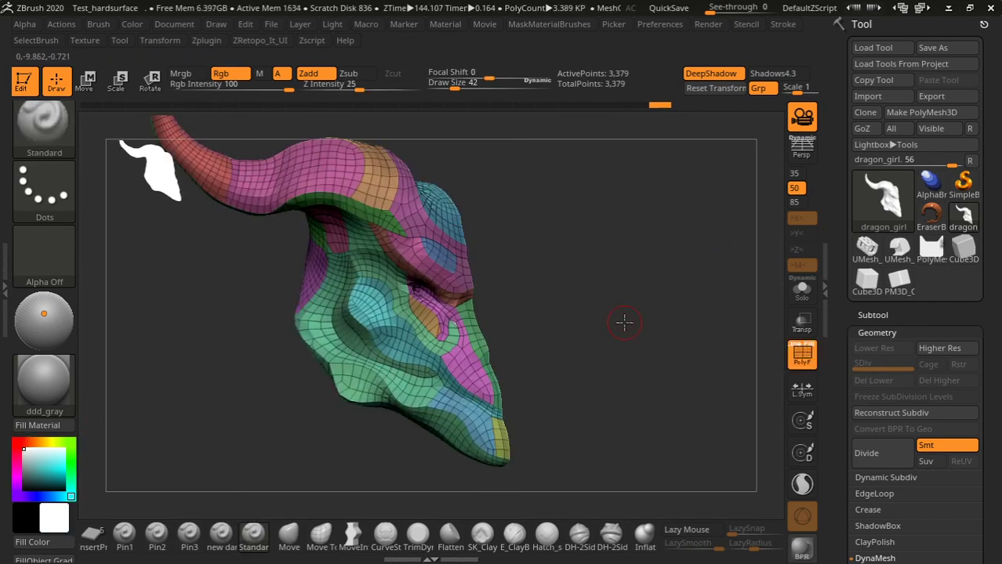
right_click_drag(624, 322, 700, 364, "ctrl")
mouse_move(700, 365)
left_mouse_down()
mouse_move(693, 328)
mouse_move(716, 324)
mouse_move(700, 311)
mouse_move(657, 327)
mouse_move(548, 316)
mouse_move(595, 274)
left_mouse_up()
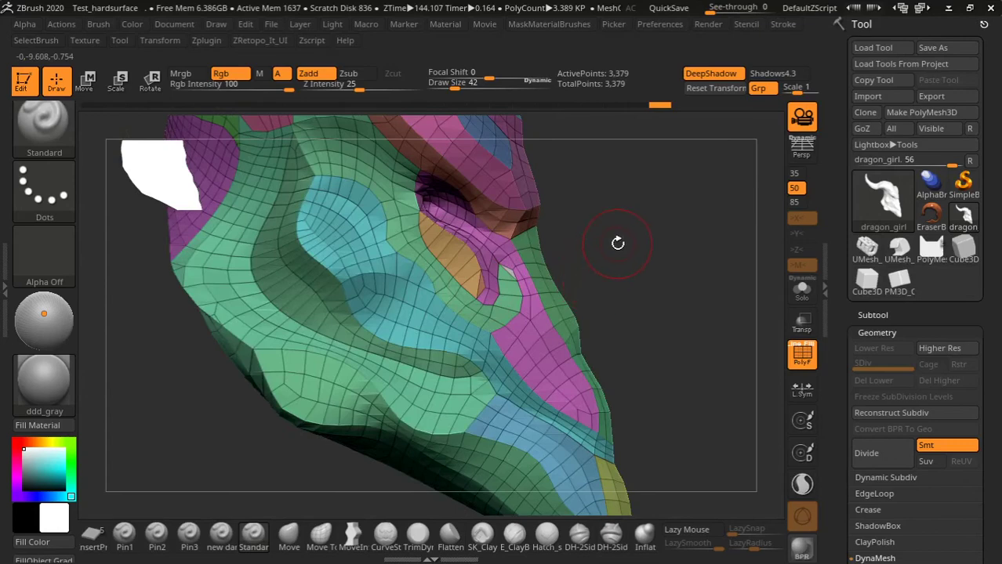
mouse_move(617, 243)
left_mouse_down()
mouse_move(640, 277)
mouse_move(651, 261)
mouse_move(682, 324)
mouse_move(165, 400)
mouse_move(726, 288)
mouse_move(595, 264)
mouse_move(694, 274)
mouse_move(663, 308)
mouse_move(646, 293)
mouse_move(716, 329)
mouse_move(722, 422)
mouse_move(650, 369)
mouse_move(662, 278)
mouse_move(693, 286)
mouse_move(646, 286)
mouse_move(675, 326)
mouse_move(646, 304)
mouse_move(699, 332)
mouse_move(642, 321)
mouse_move(695, 340)
mouse_move(755, 431)
mouse_move(742, 340)
mouse_move(454, 313)
mouse_move(584, 286)
mouse_move(675, 288)
mouse_move(255, 112)
left_mouse_up()
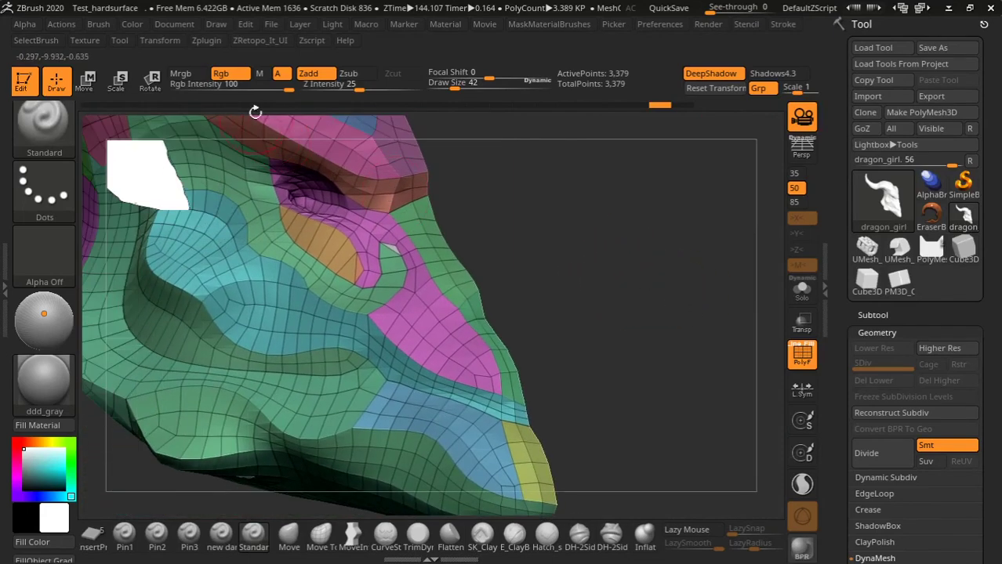
Step: Run ZRed from ZRetopoIt's Hotkeys to cut the head to 1,437 points, then orbit it
left_click(206, 40)
left_click(243, 524)
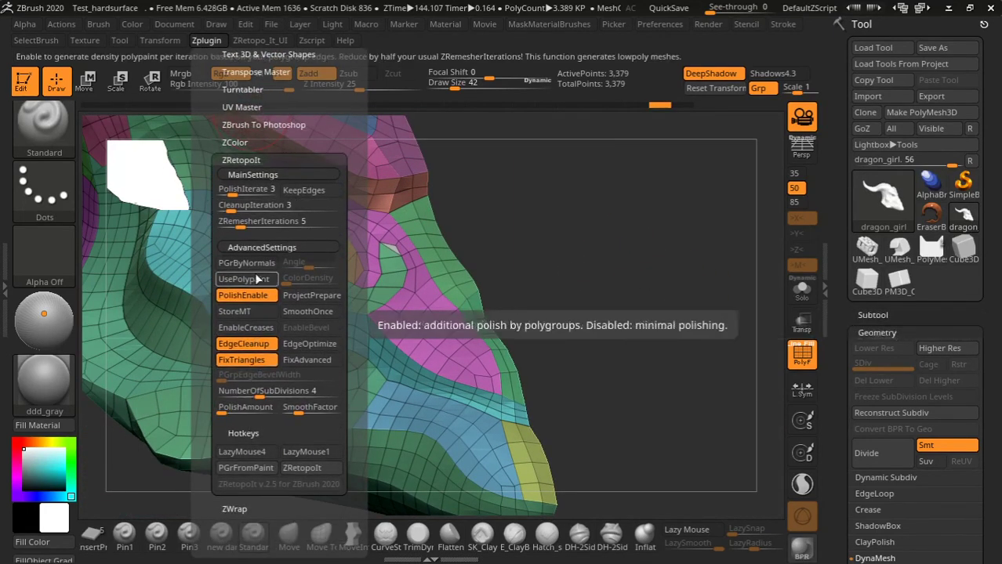
left_click(243, 247)
left_click(251, 265)
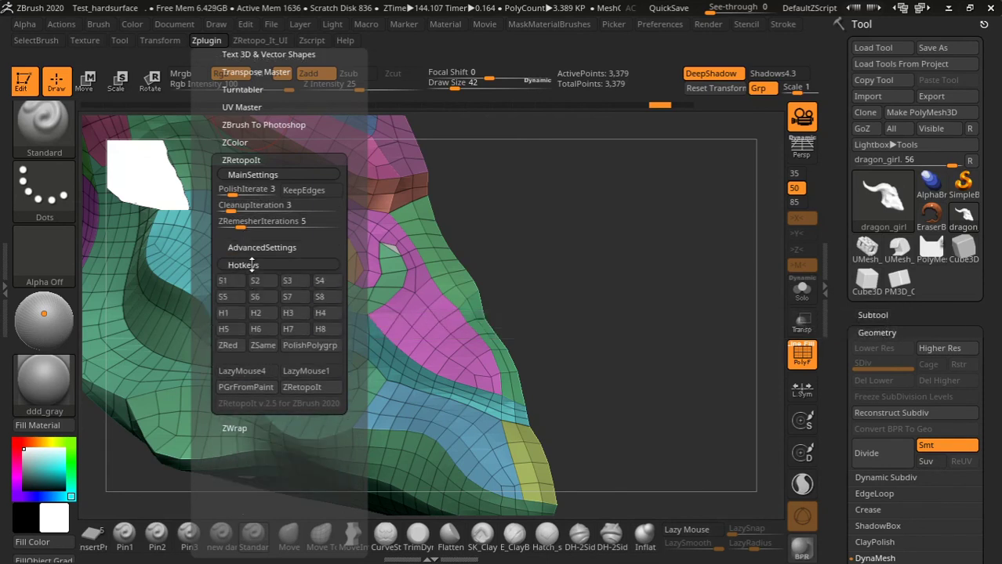
left_click(227, 345)
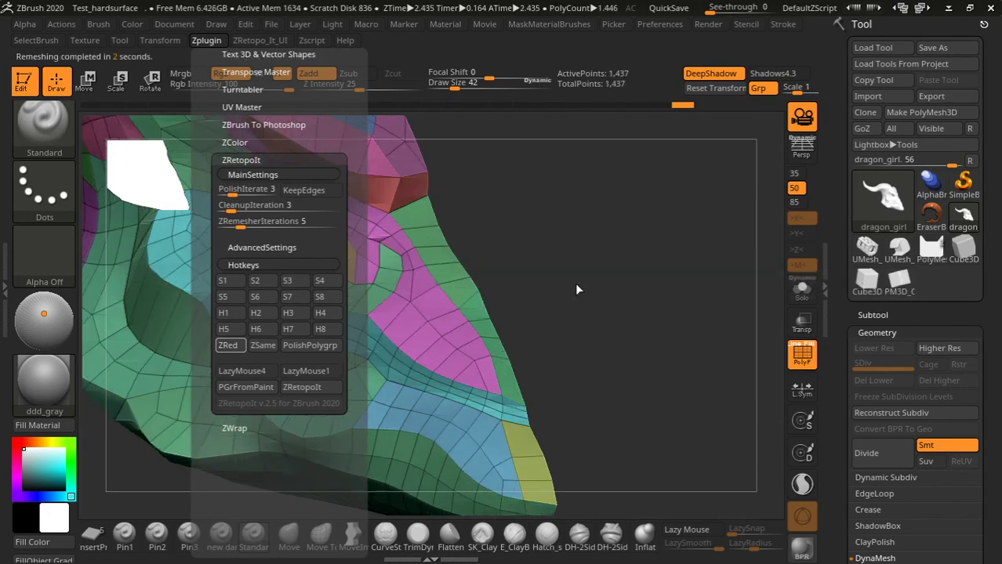
left_click_drag(597, 294, 623, 291)
mouse_move(566, 266)
left_mouse_down()
mouse_move(593, 270)
mouse_move(559, 293)
mouse_move(574, 313)
mouse_move(629, 344)
mouse_move(619, 320)
mouse_move(620, 367)
mouse_move(619, 328)
mouse_move(664, 289)
mouse_move(664, 320)
mouse_move(688, 334)
mouse_move(622, 329)
left_mouse_up()
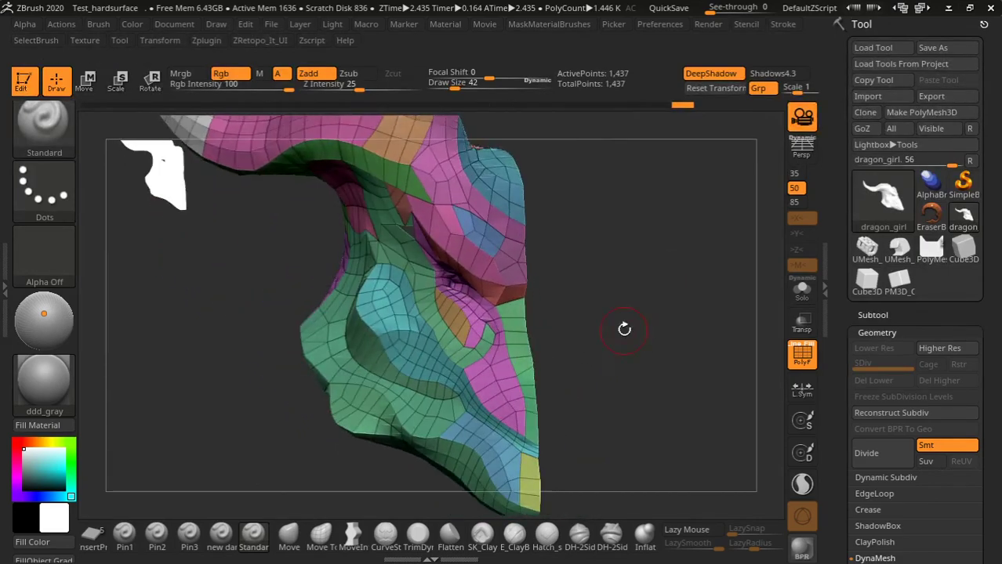
Step: Flip Undo History between the reduced and 3,379-point meshes with PolyF toggled to compare densities
left_click(657, 114)
left_click(677, 105)
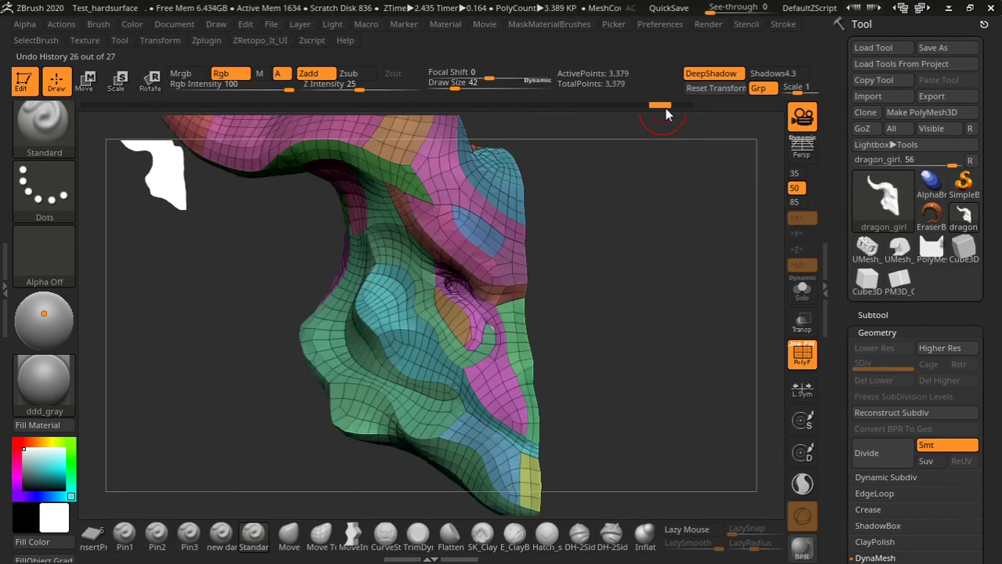
left_click_drag(659, 112, 674, 239)
key("shift+f")
key("shift+f")
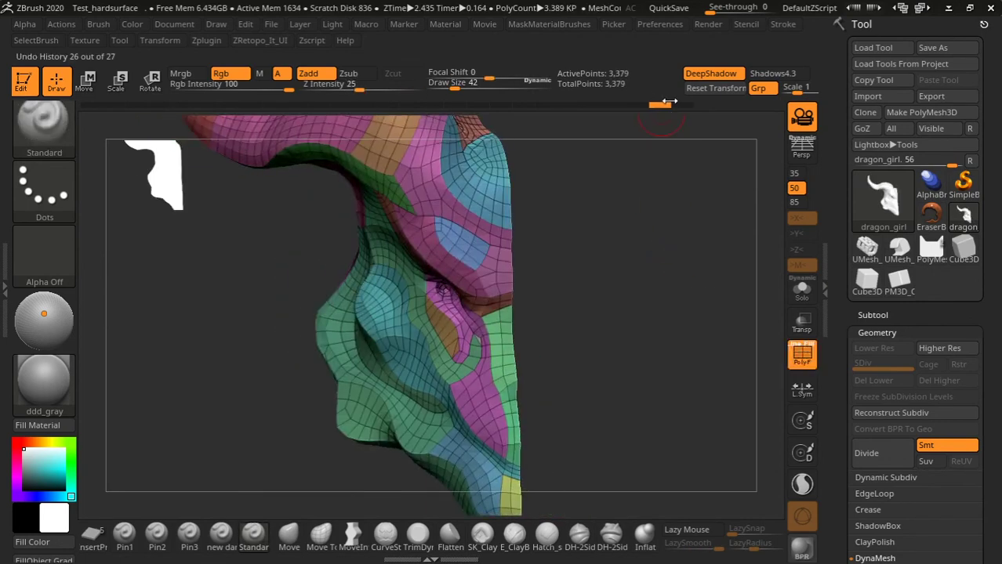
Step: Settle on the 3,379-point mesh and orbit it toward a side view to compare topology
left_click(683, 105)
left_click(659, 106)
left_click_drag(654, 232, 654, 261)
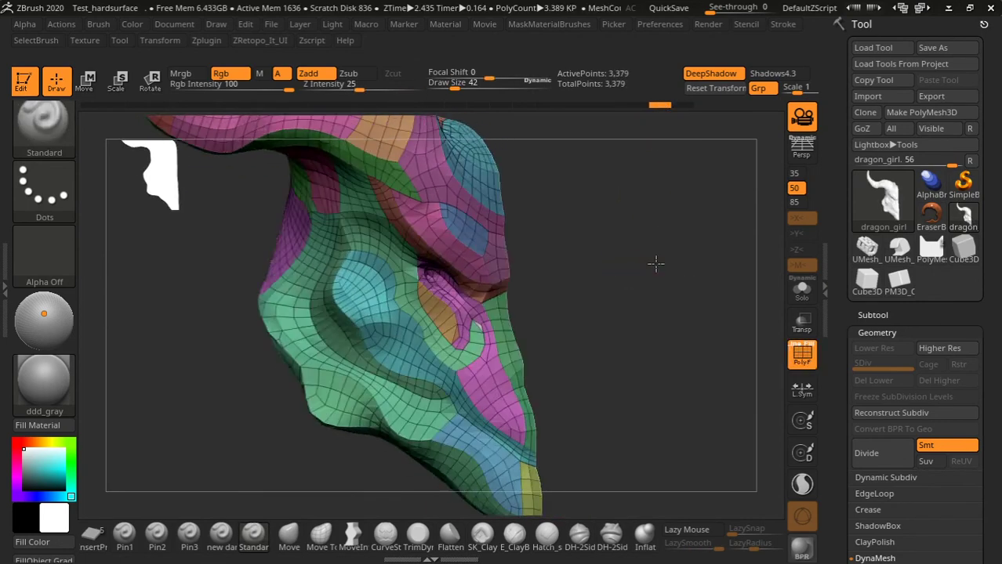
key("shift+f")
key("shift+f")
left_click_drag(654, 299, 687, 300)
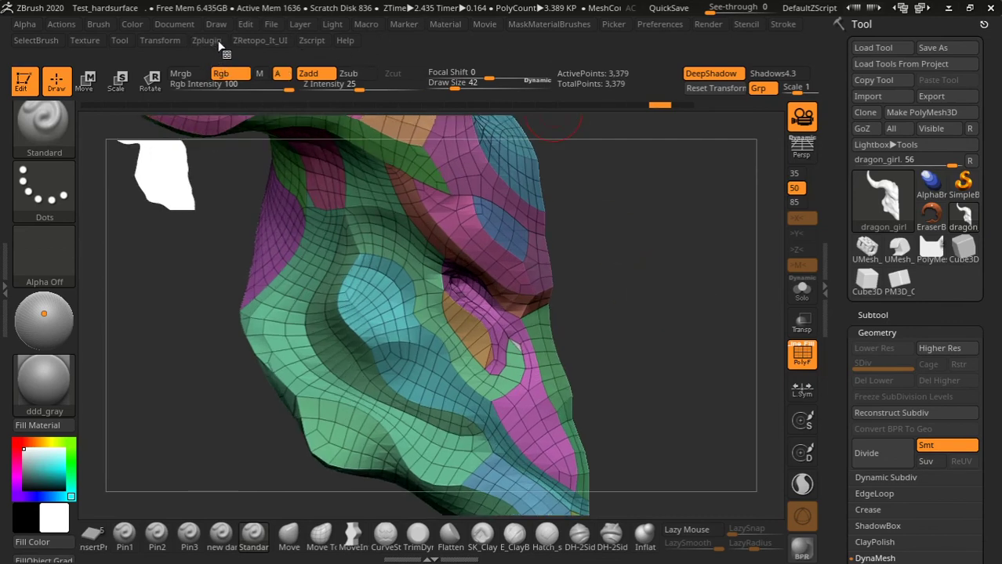
mouse_move(641, 279)
left_mouse_down()
mouse_move(660, 268)
mouse_move(671, 300)
mouse_move(662, 319)
mouse_move(618, 301)
mouse_move(646, 317)
mouse_move(636, 289)
left_mouse_up()
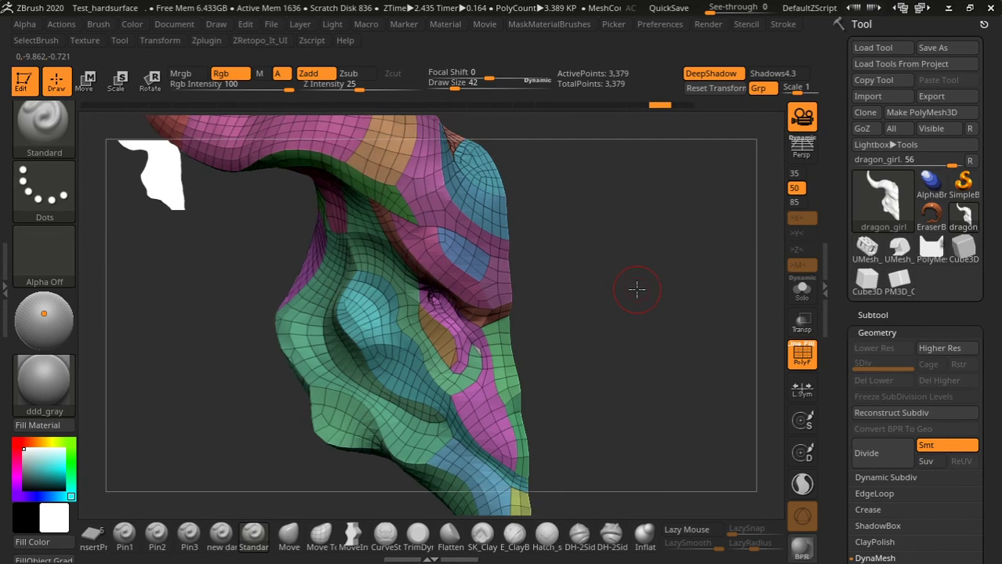